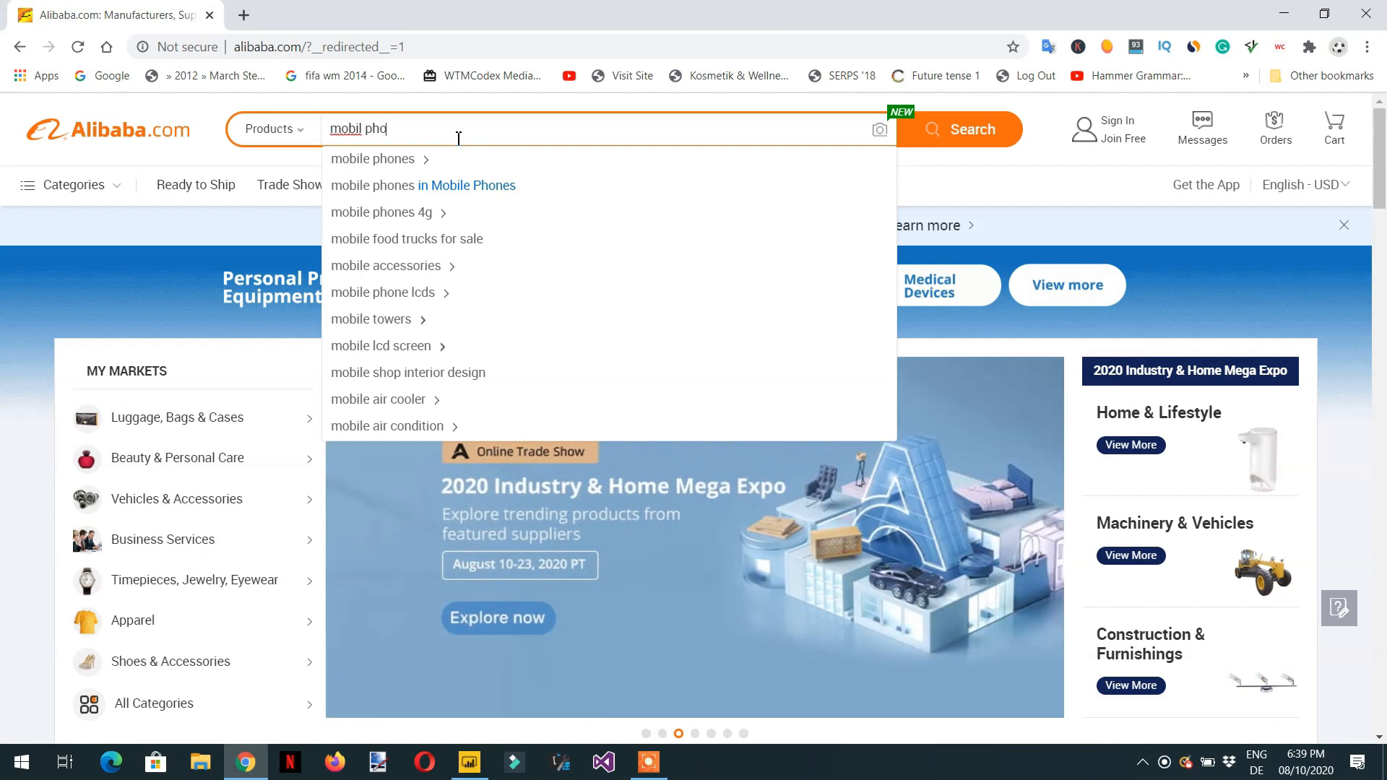
- Search Alibaba products for mobile phones
key("BackSpace")
key("BackSpace")
type("e phones")
key("Return")
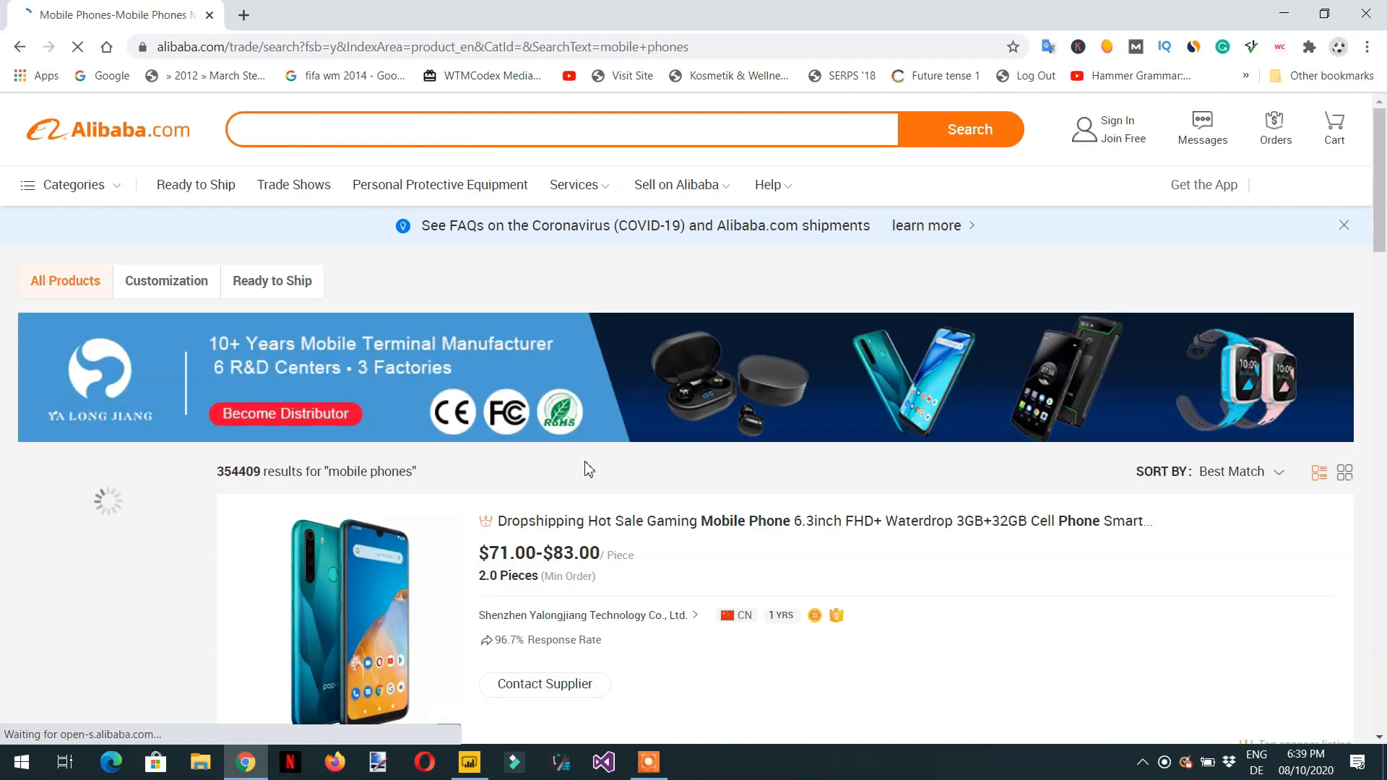
- Browse the mobile phone search results and page footer to examine the product listings
scroll(585, 448, "down", 6)
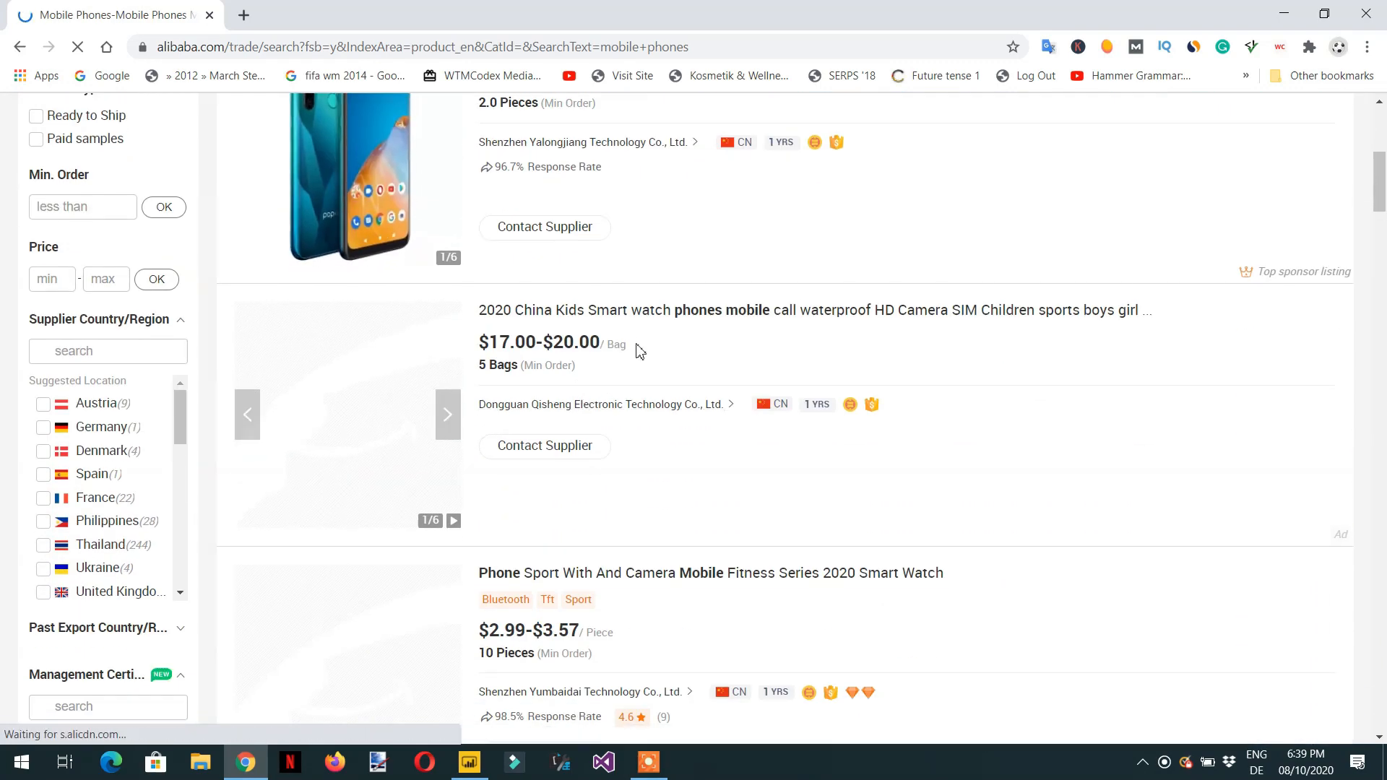
scroll(640, 352, "down", 11)
scroll(639, 366, "up", 2)
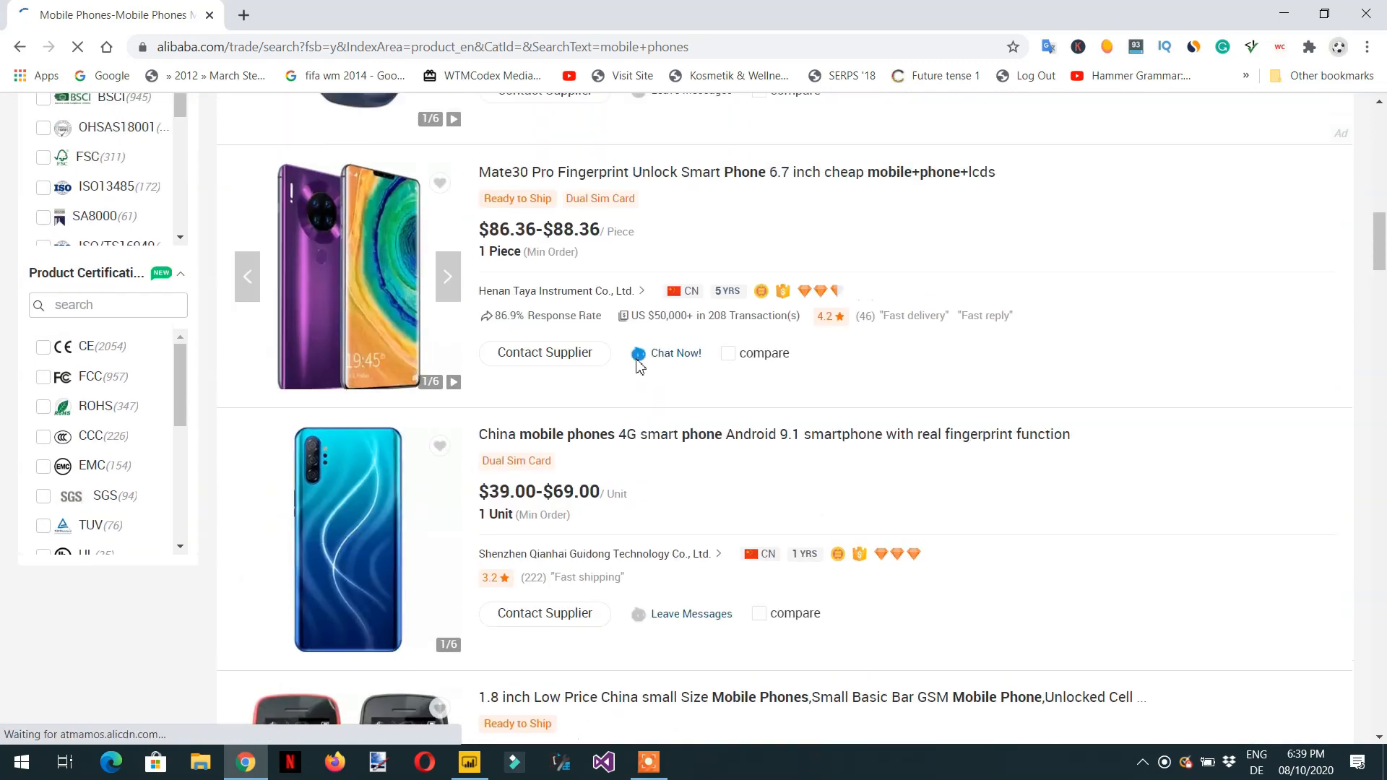
scroll(639, 367, "up", 8)
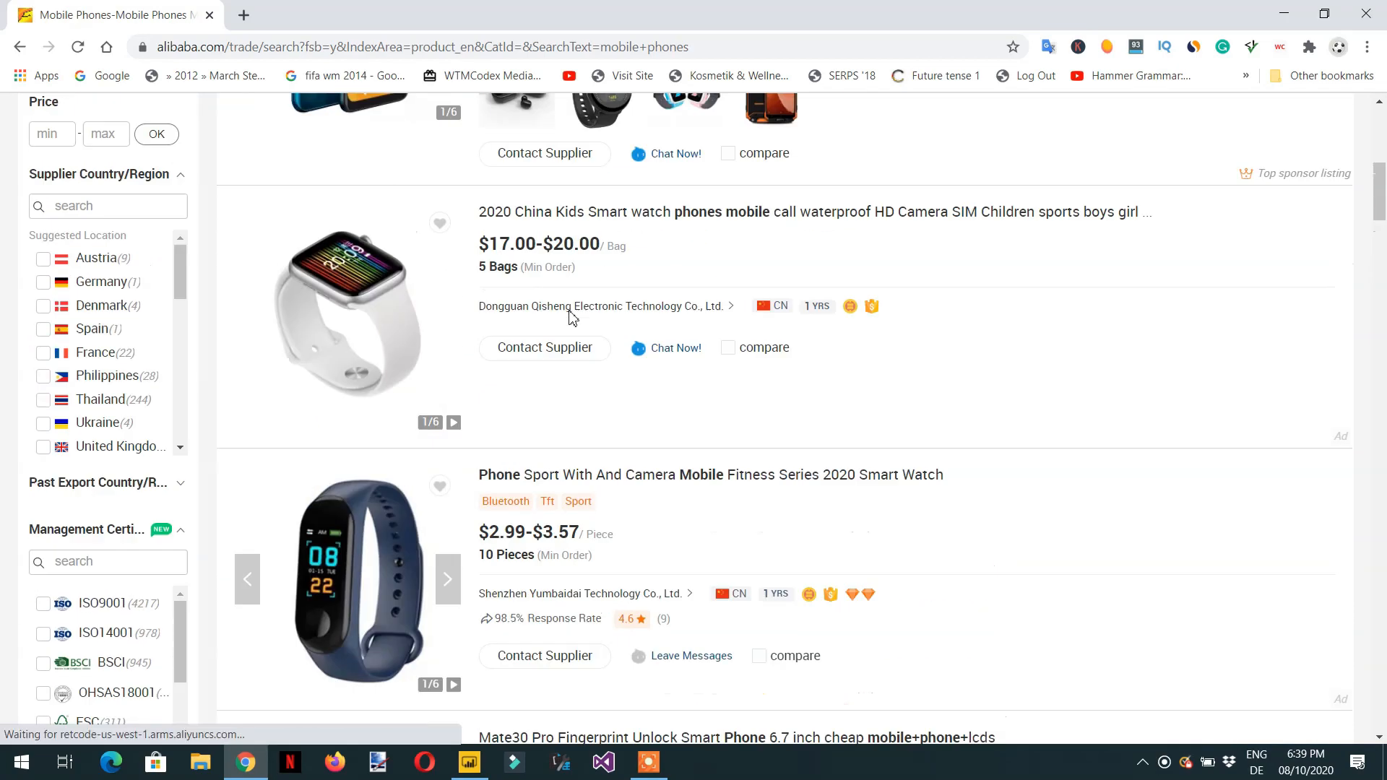
scroll(571, 318, "up", 7)
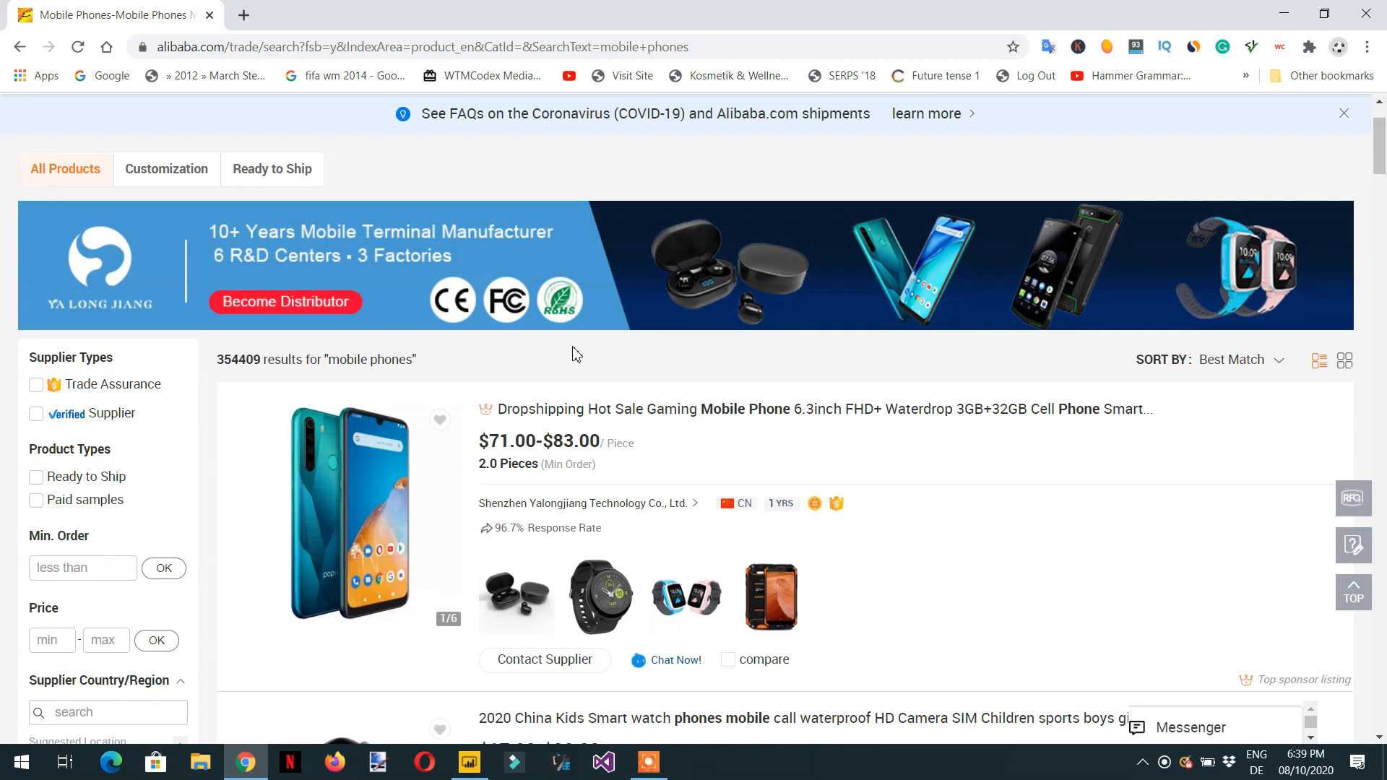
scroll(574, 350, "up", 2)
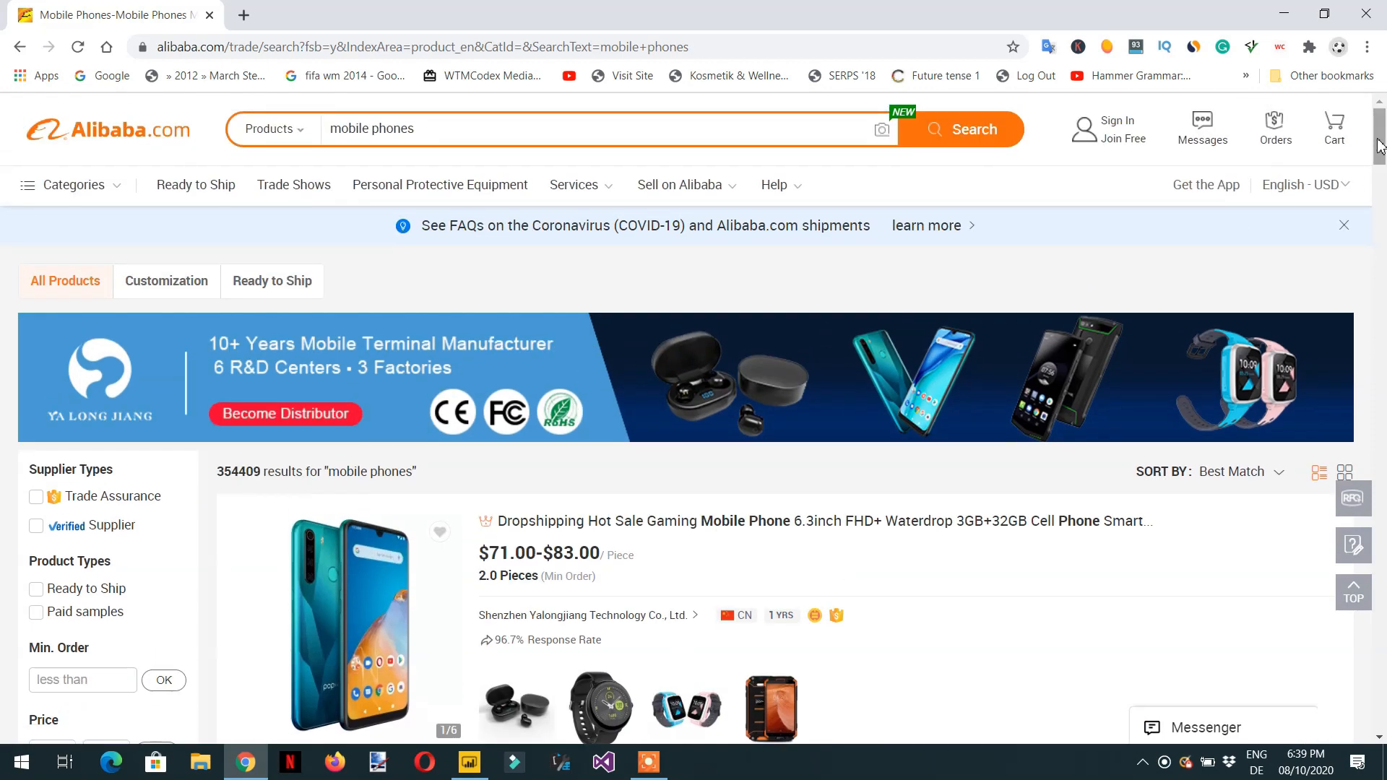
left_click_drag(1380, 146, 1385, 763)
scroll(1196, 533, "down", 12)
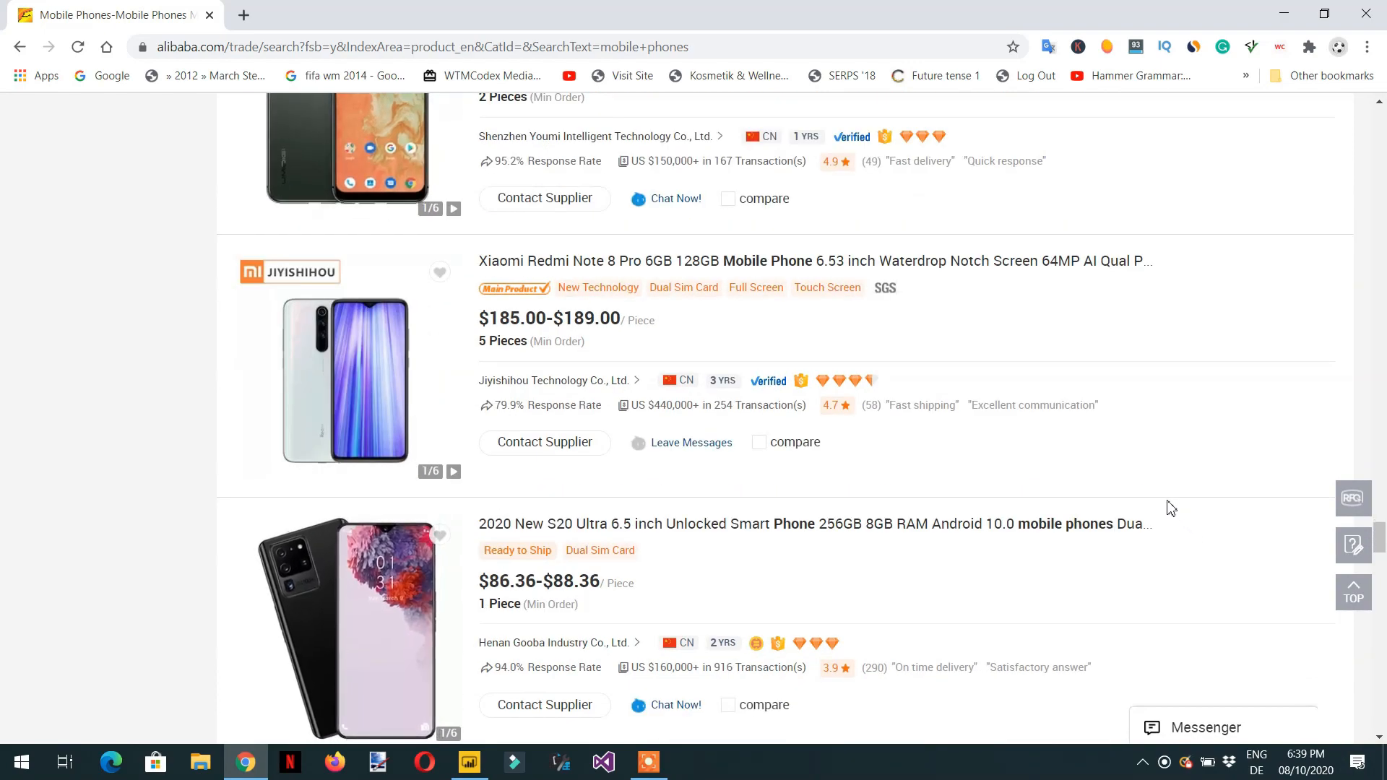
scroll(1165, 502, "down", 11)
scroll(945, 311, "down", 16)
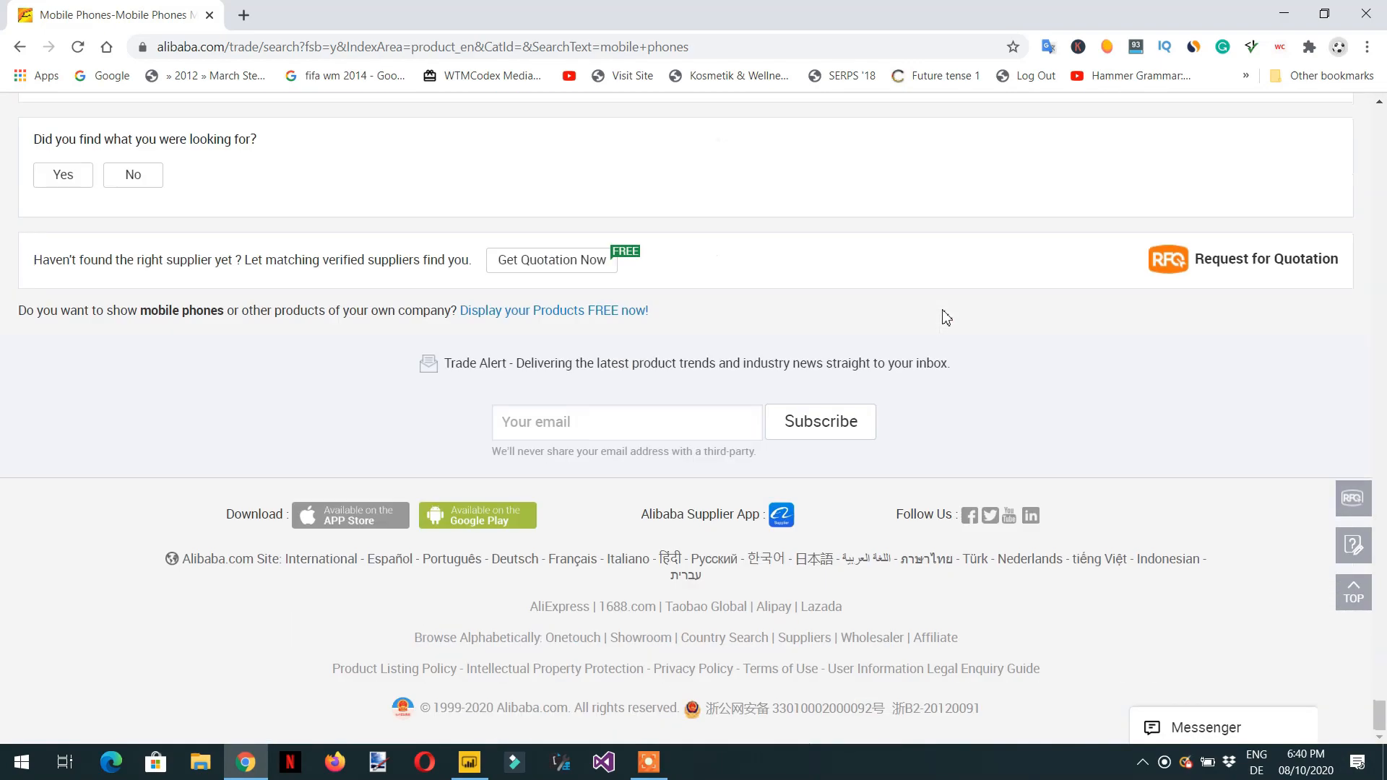
scroll(939, 307, "up", 5)
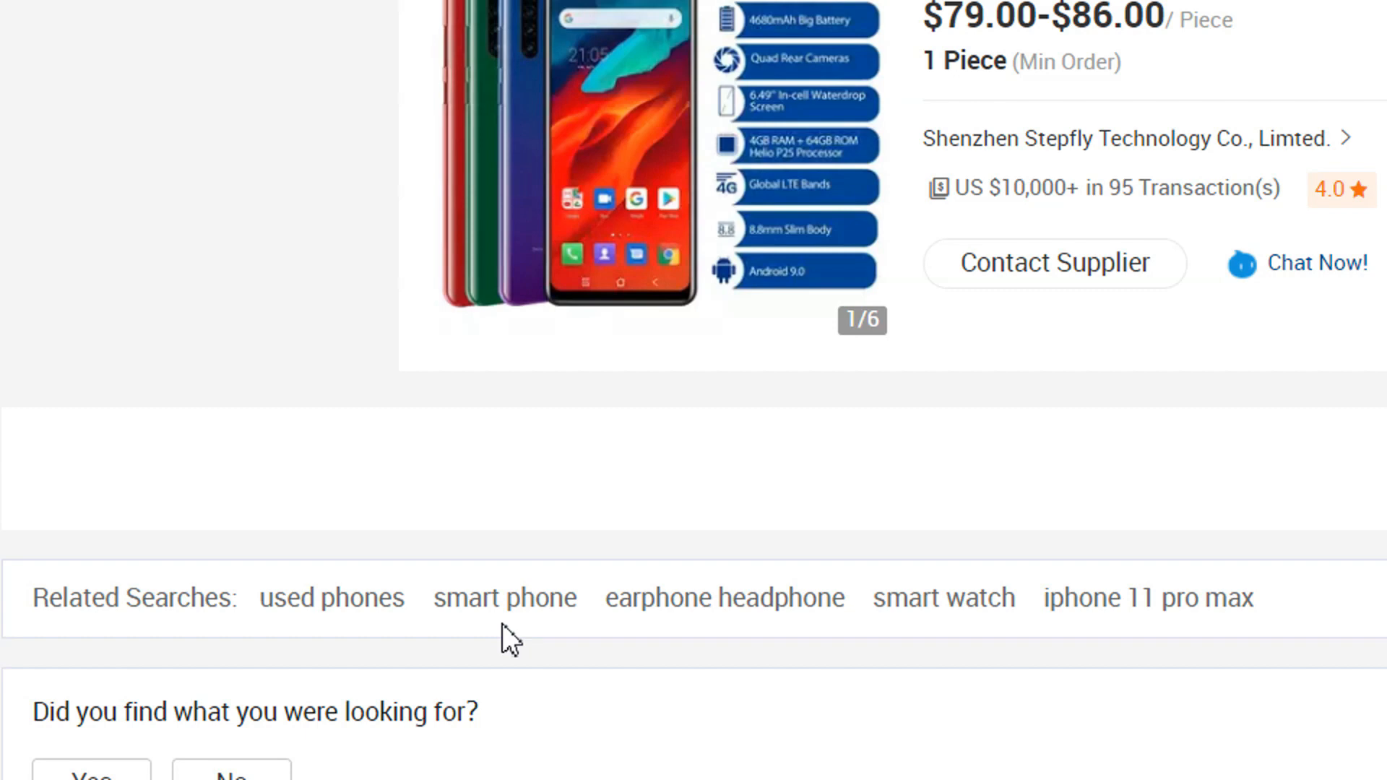
scroll(501, 623, "down", 1)
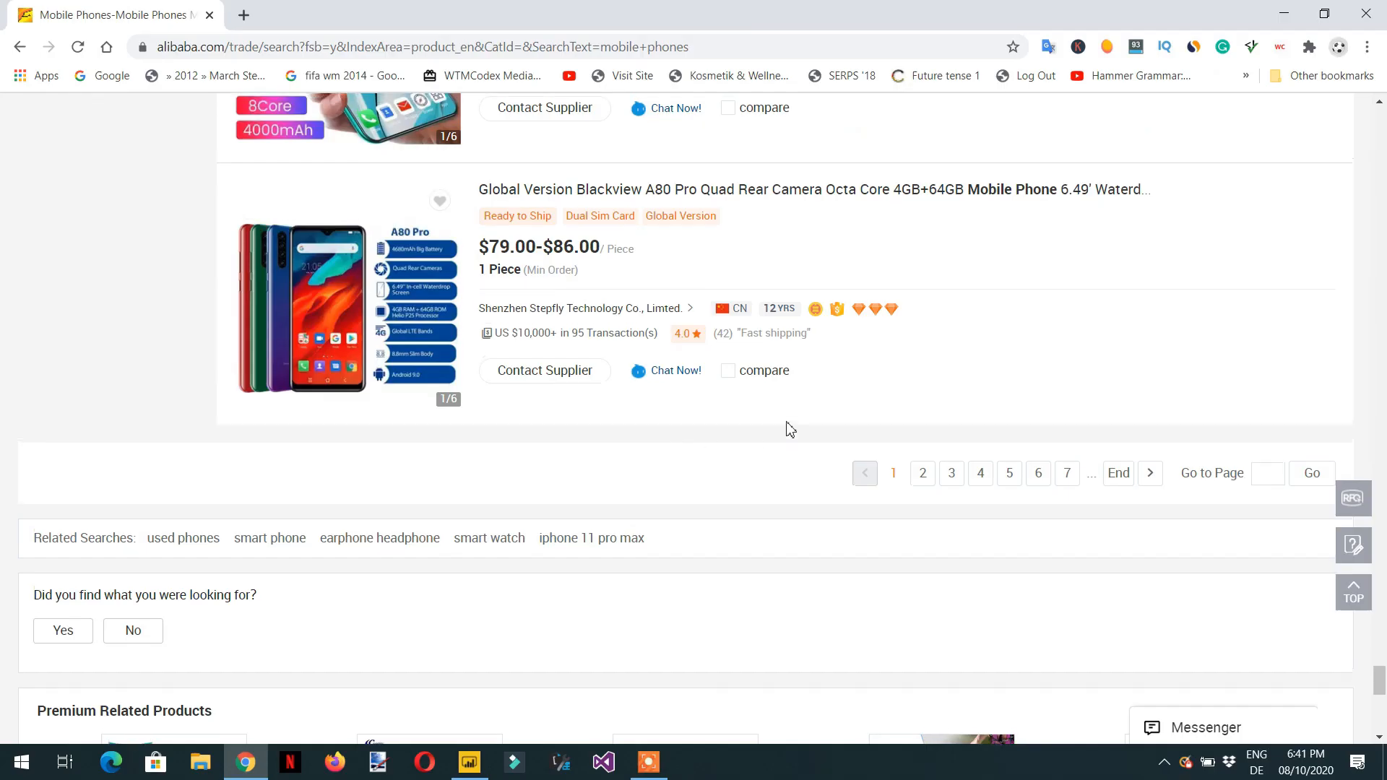
scroll(1383, 335, "up", 10)
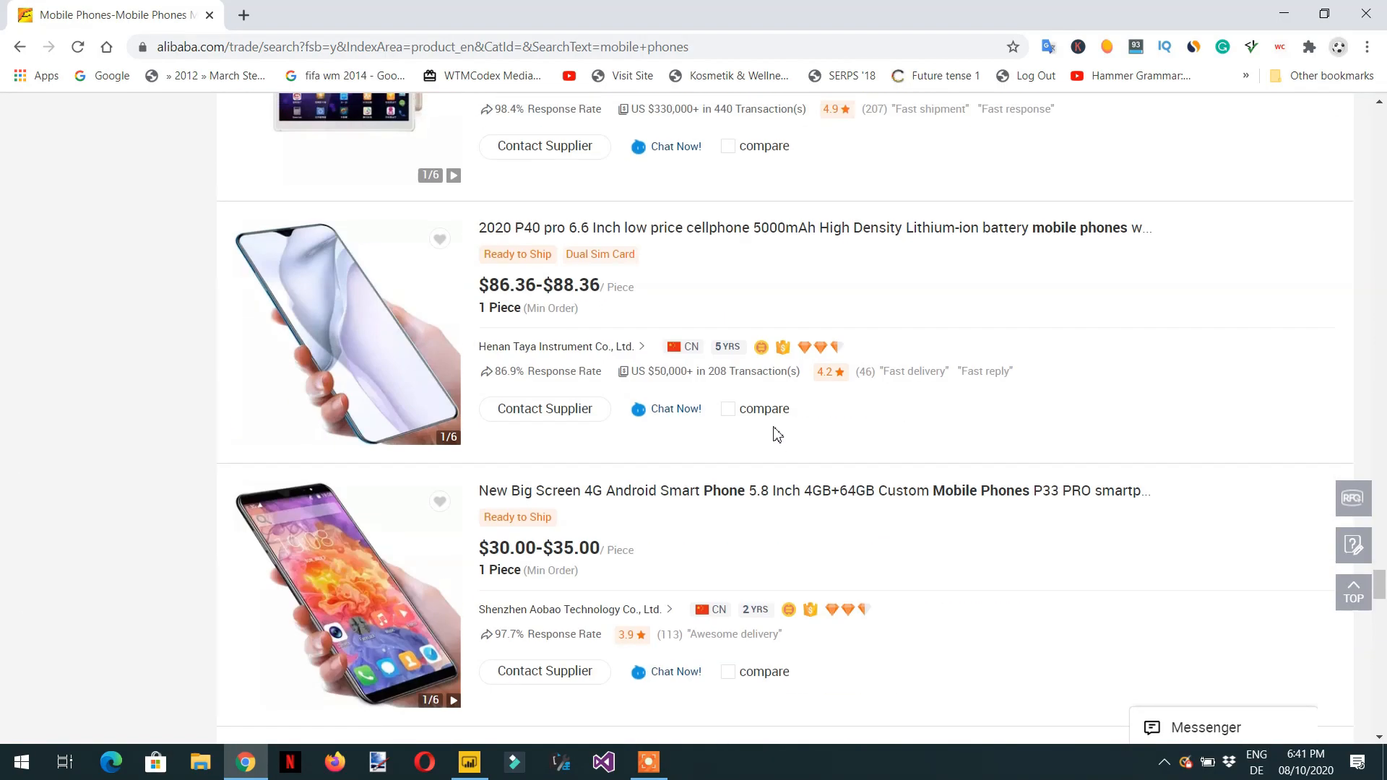
scroll(774, 429, "up", 10)
left_click_drag(1381, 550, 1357, 681)
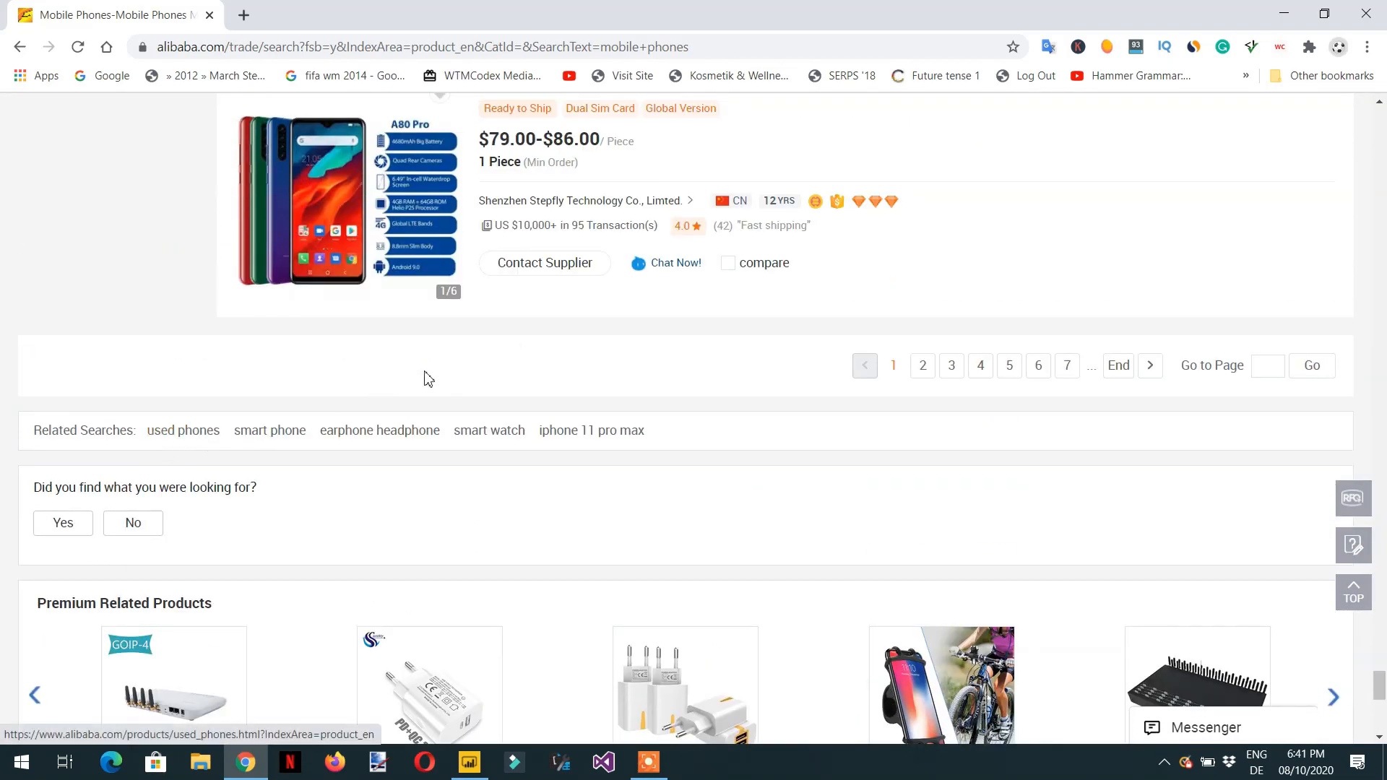
scroll(455, 434, "up", 3)
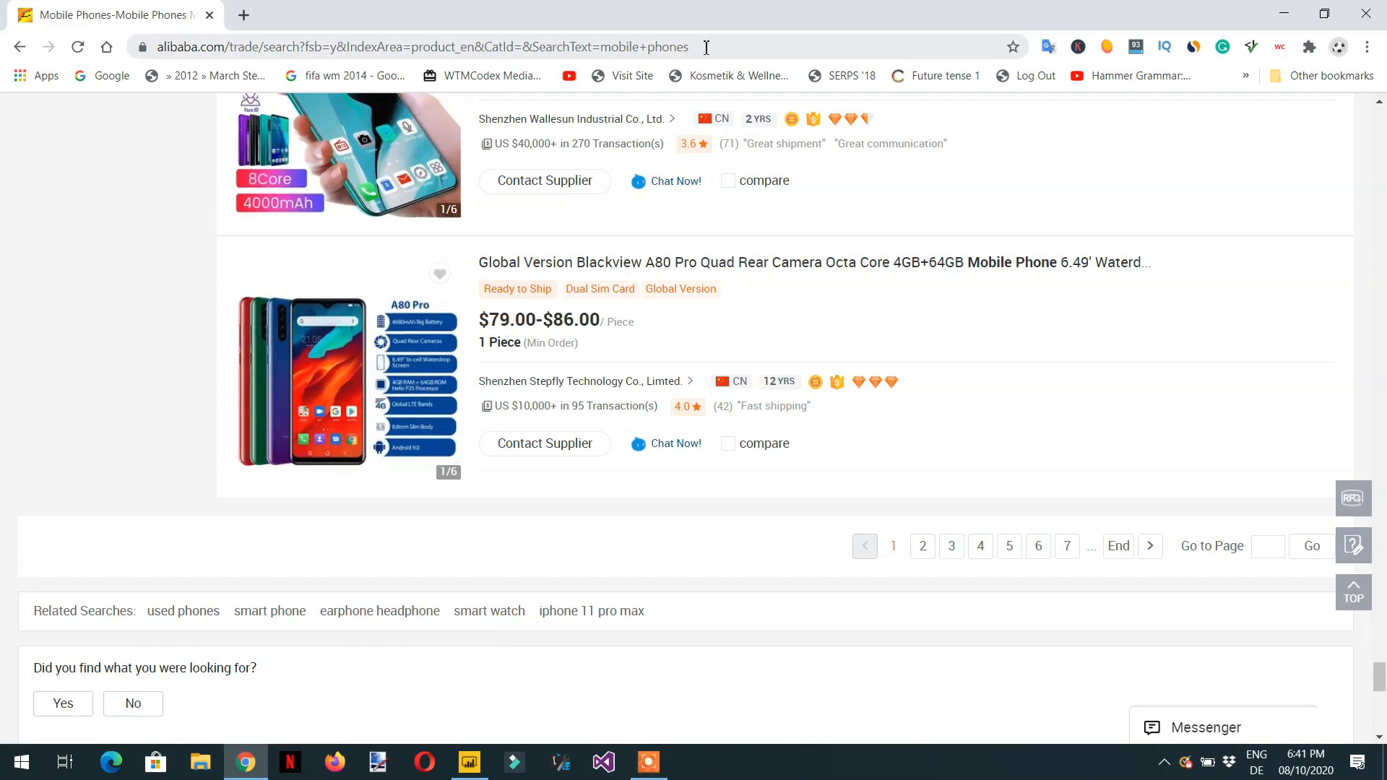
- Copy the address of the search results page
left_click_drag(710, 50, 154, 81)
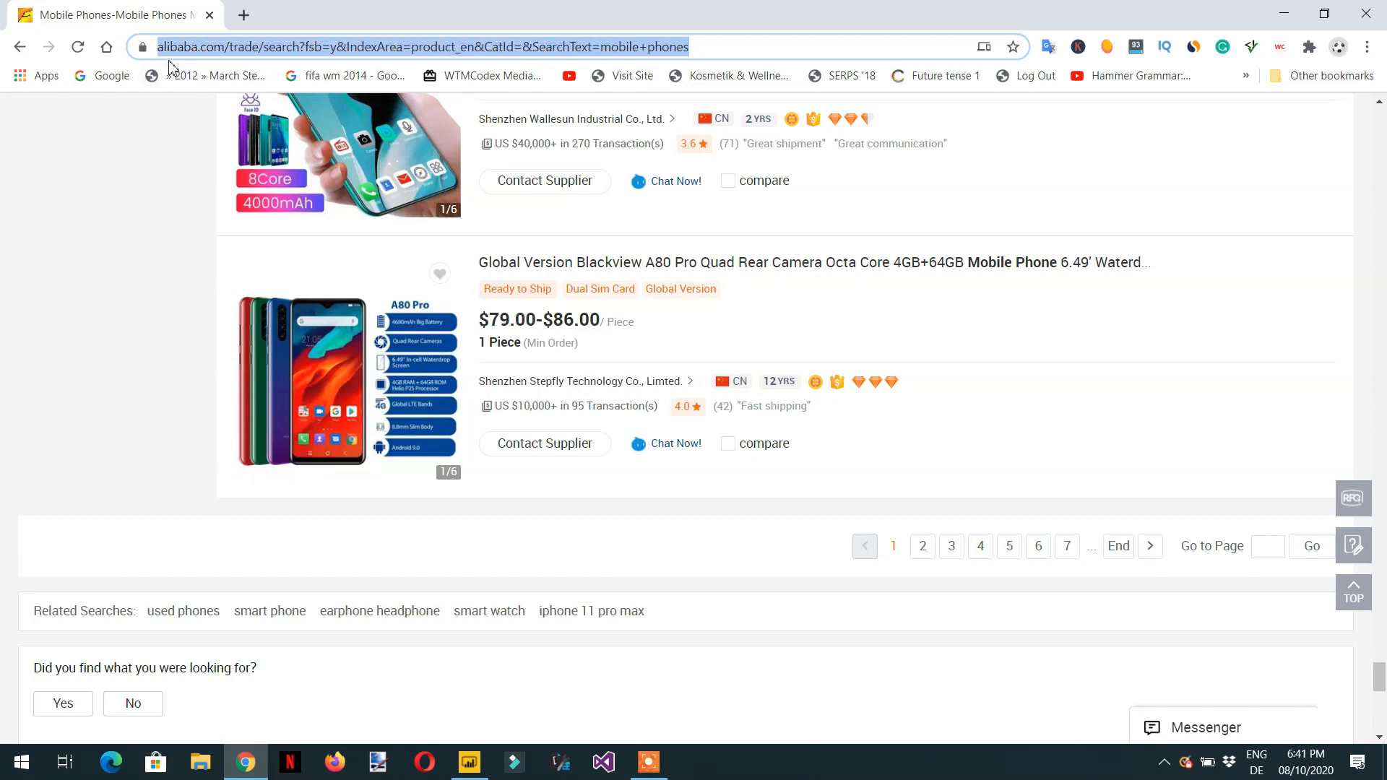
right_click(215, 50)
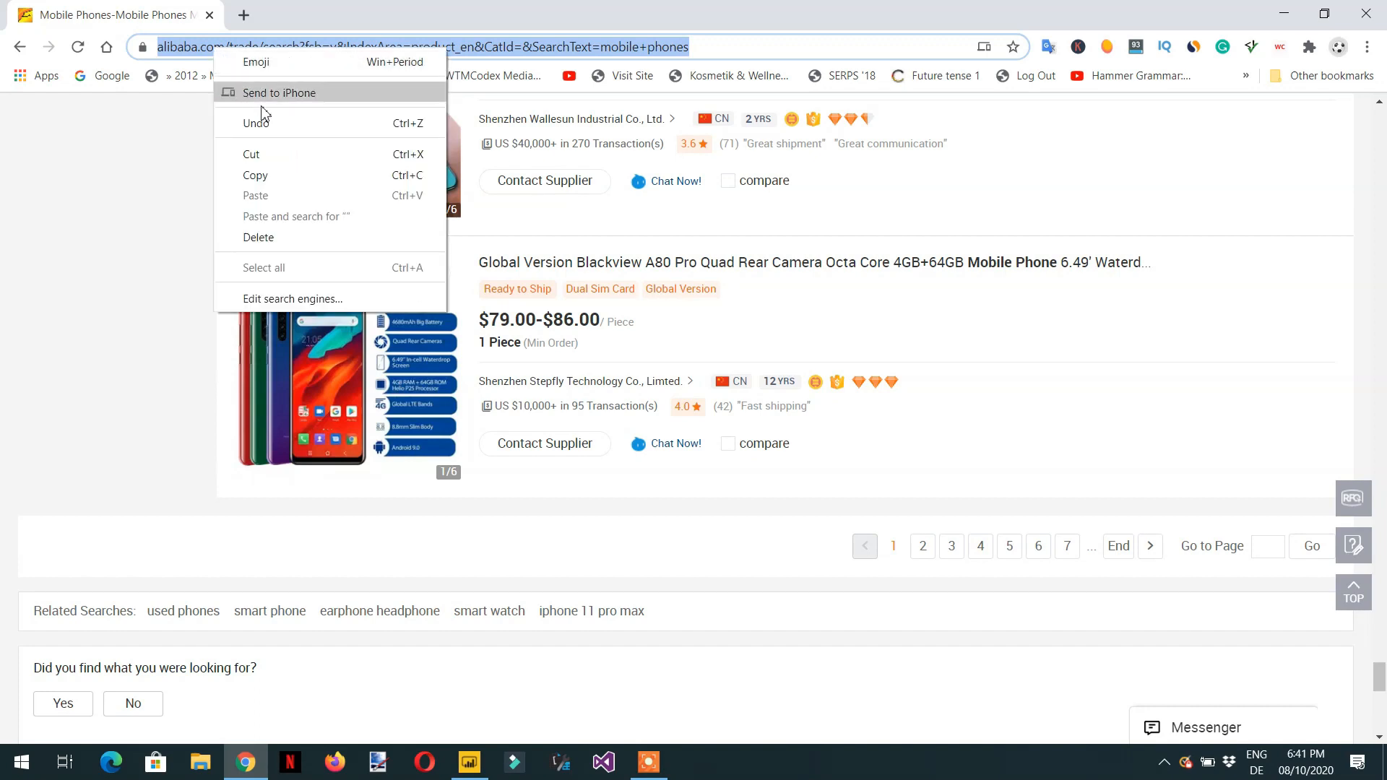
left_click(280, 177)
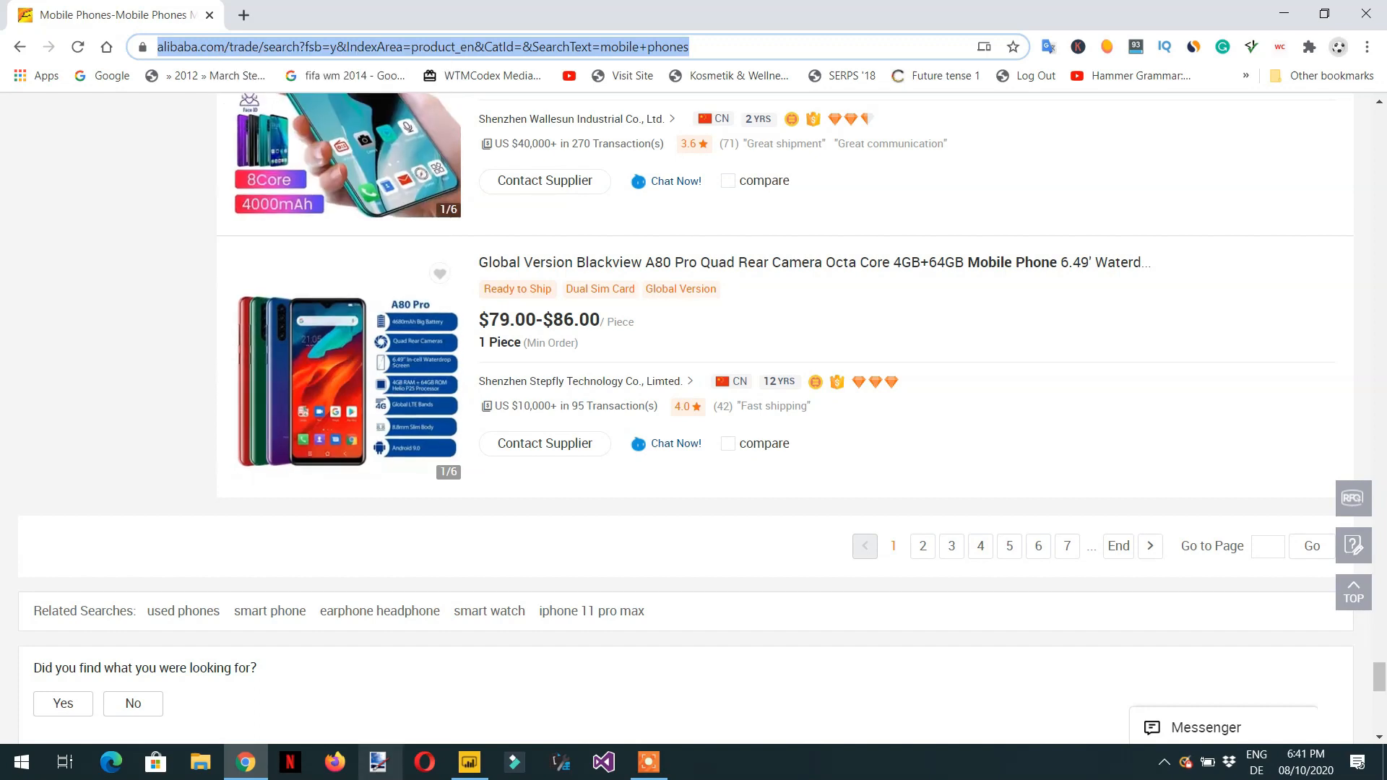
- Switch to Power BI Desktop and connect a new Web data source to the copied Alibaba URL
left_click(468, 773)
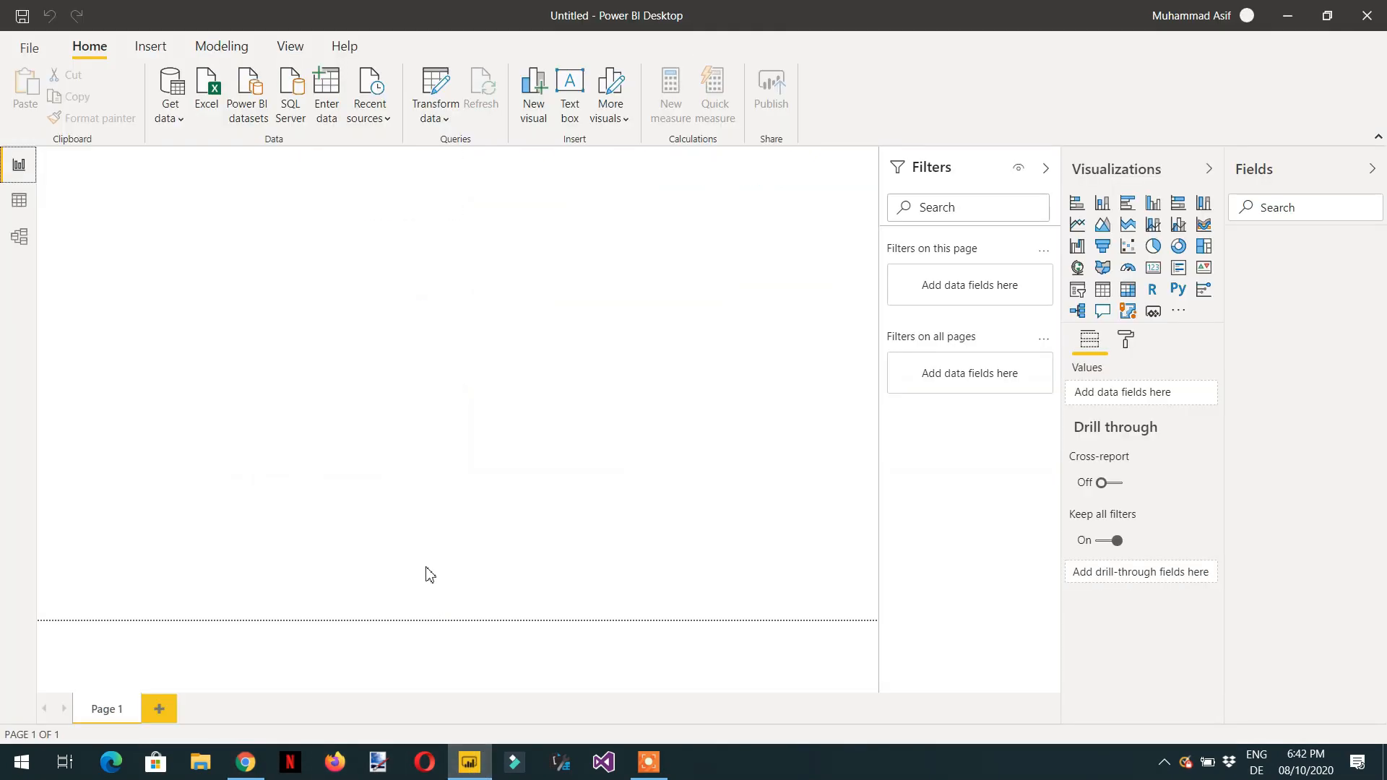
left_click(178, 122)
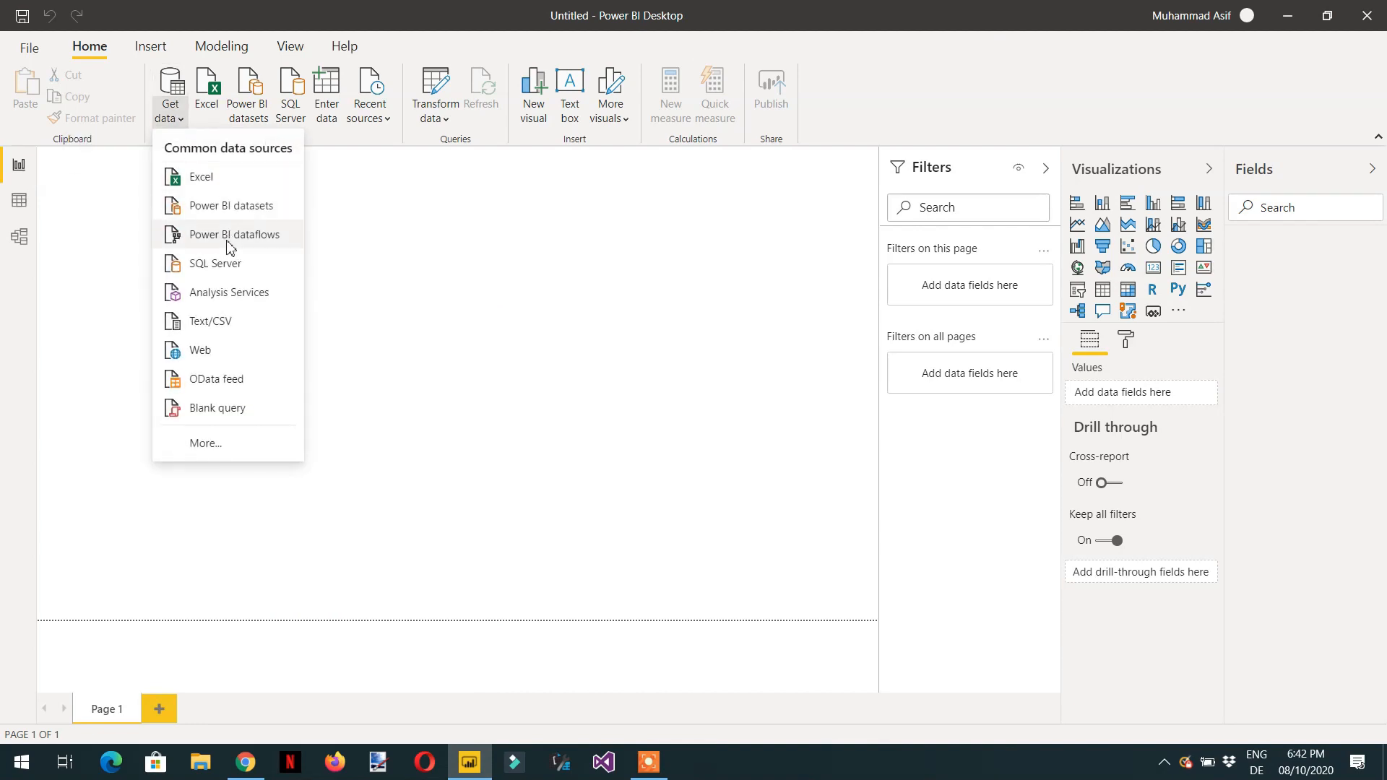
left_click(221, 354)
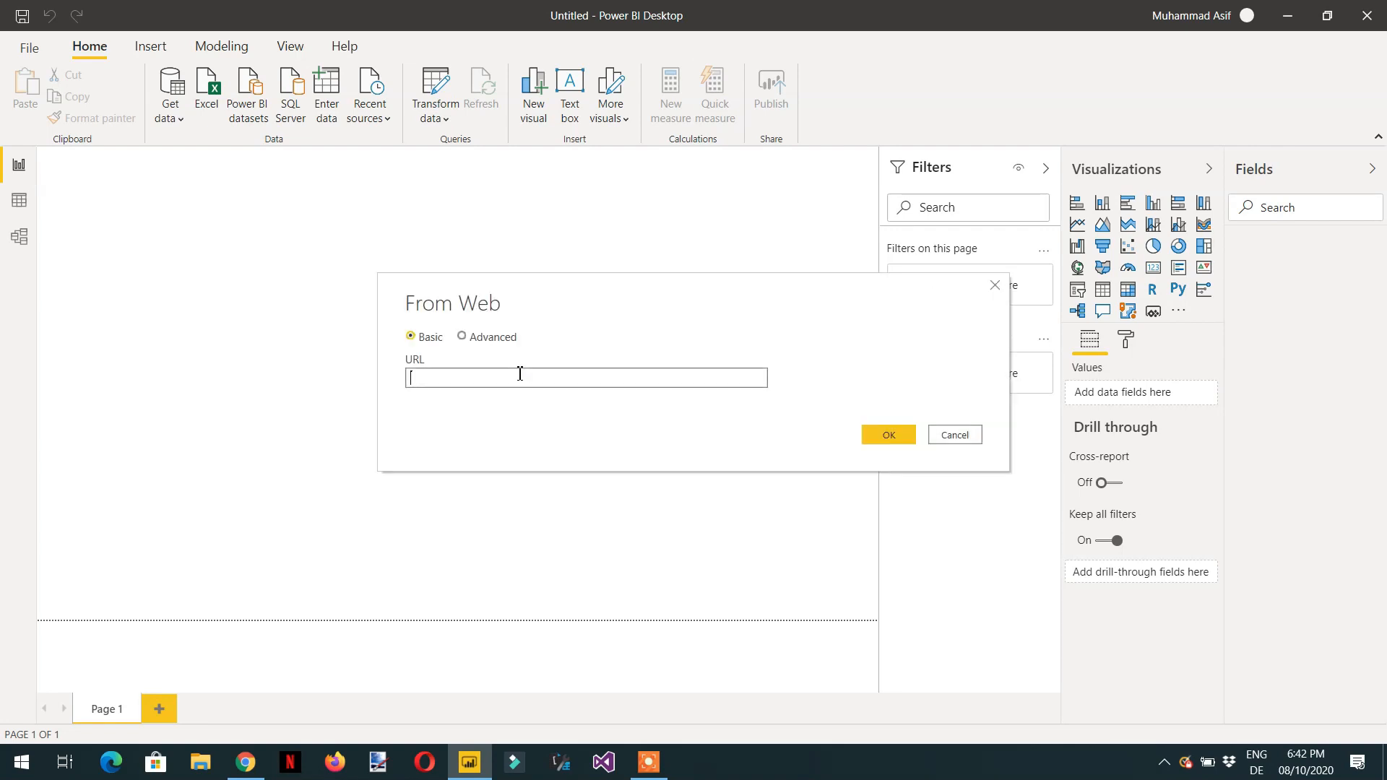
key("ctrl+v")
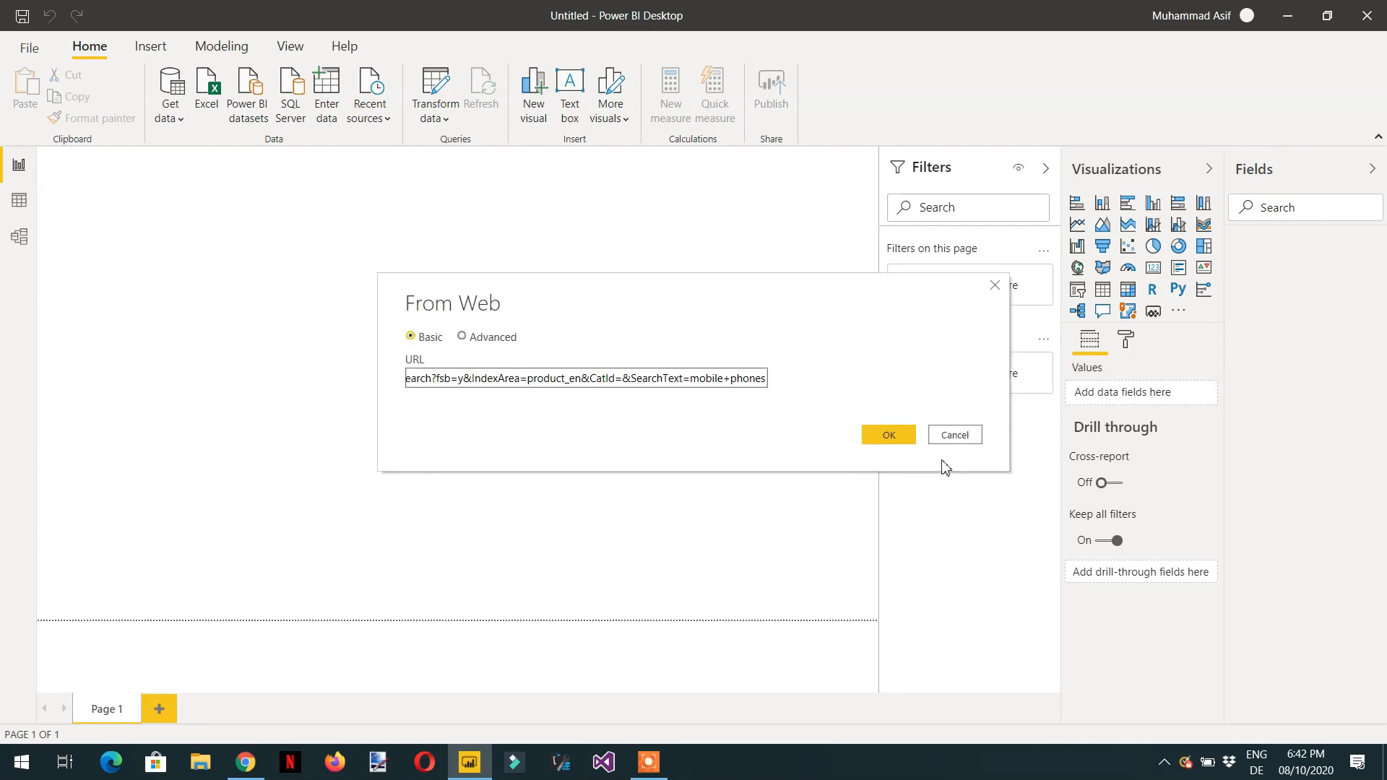
left_click(887, 436)
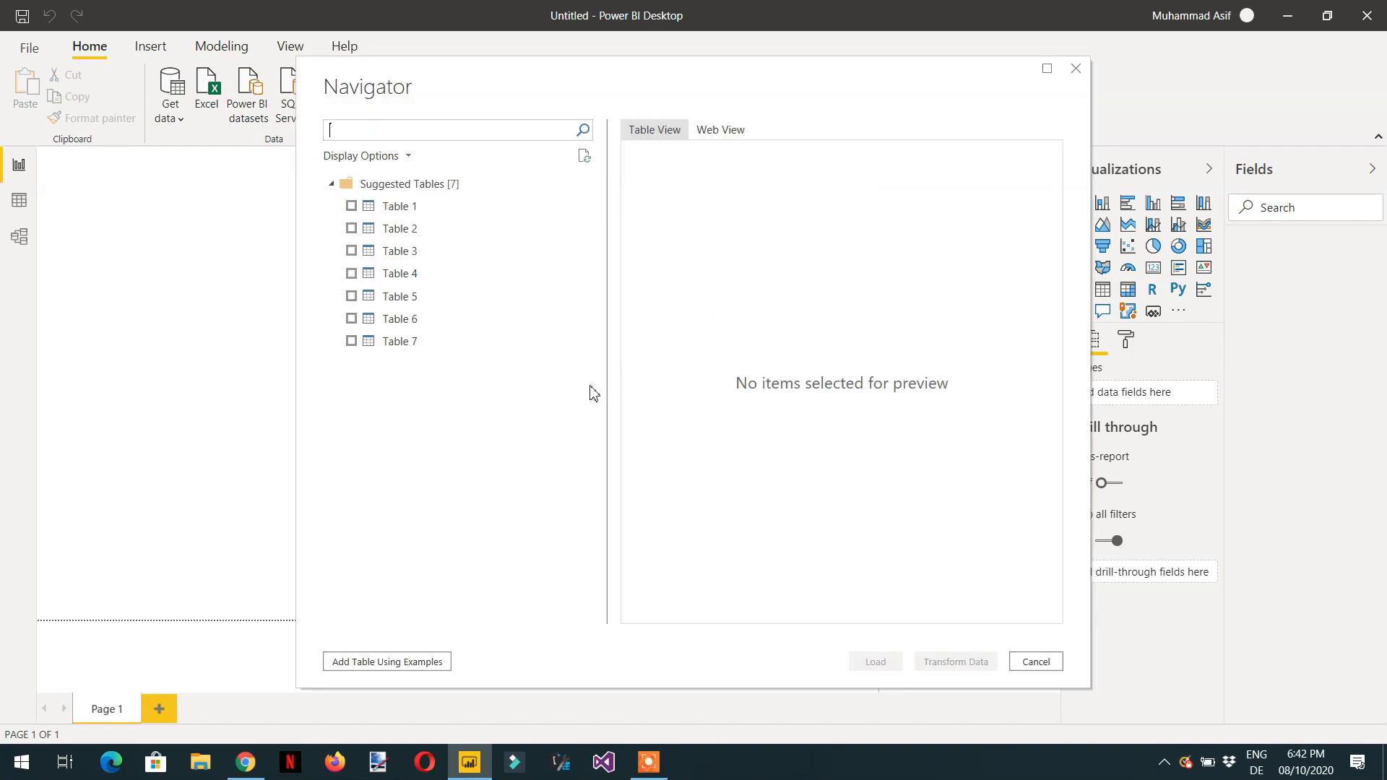
- Preview each of the suggested tables, Table 1 through Table 8, in the Navigator
left_click(405, 348)
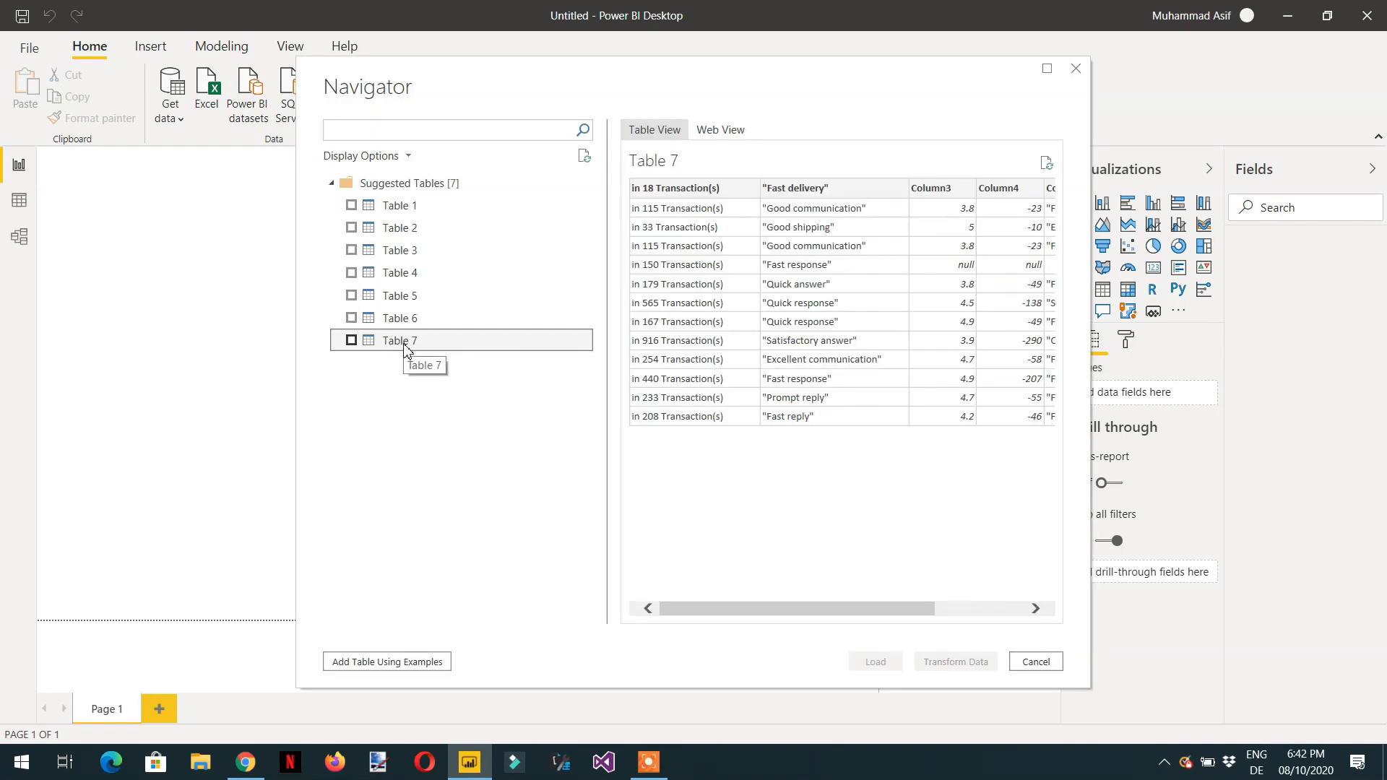
left_click(409, 322)
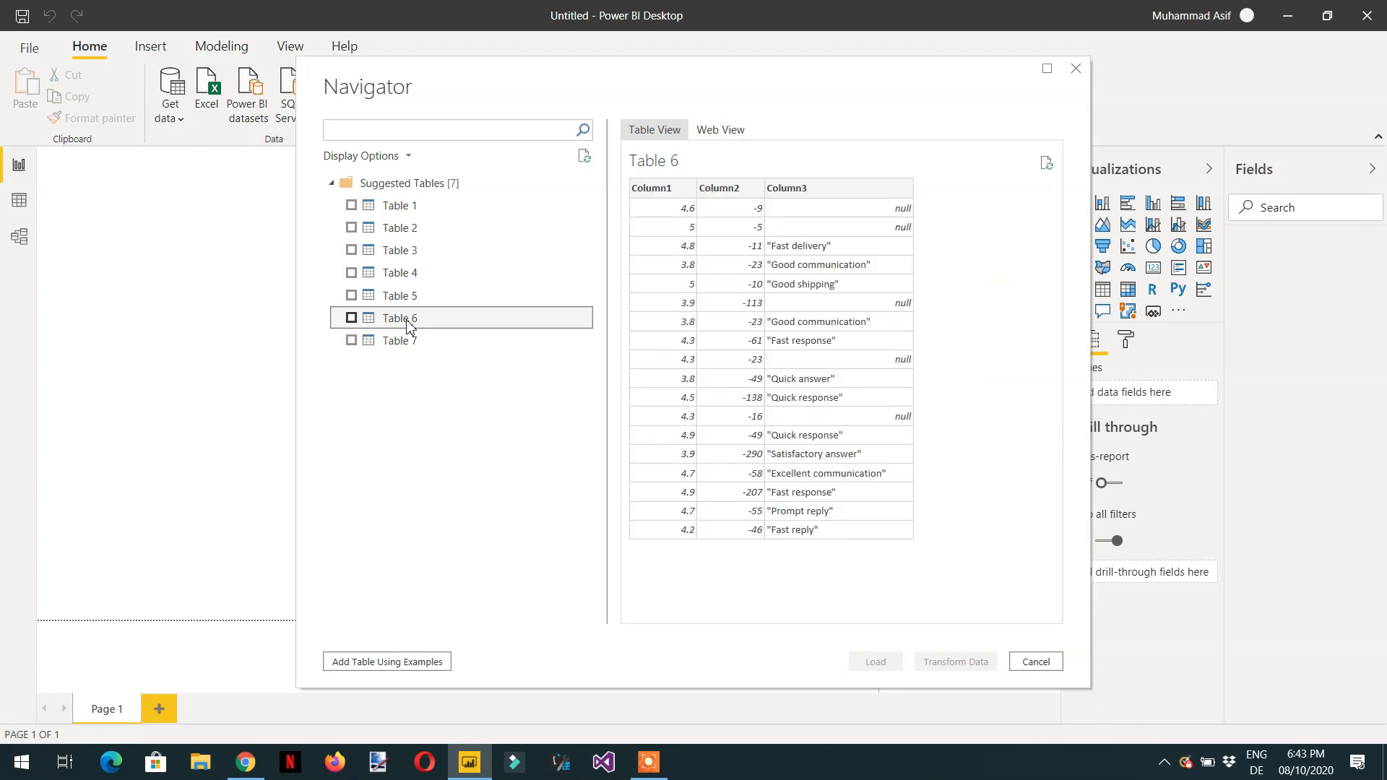
left_click(406, 301)
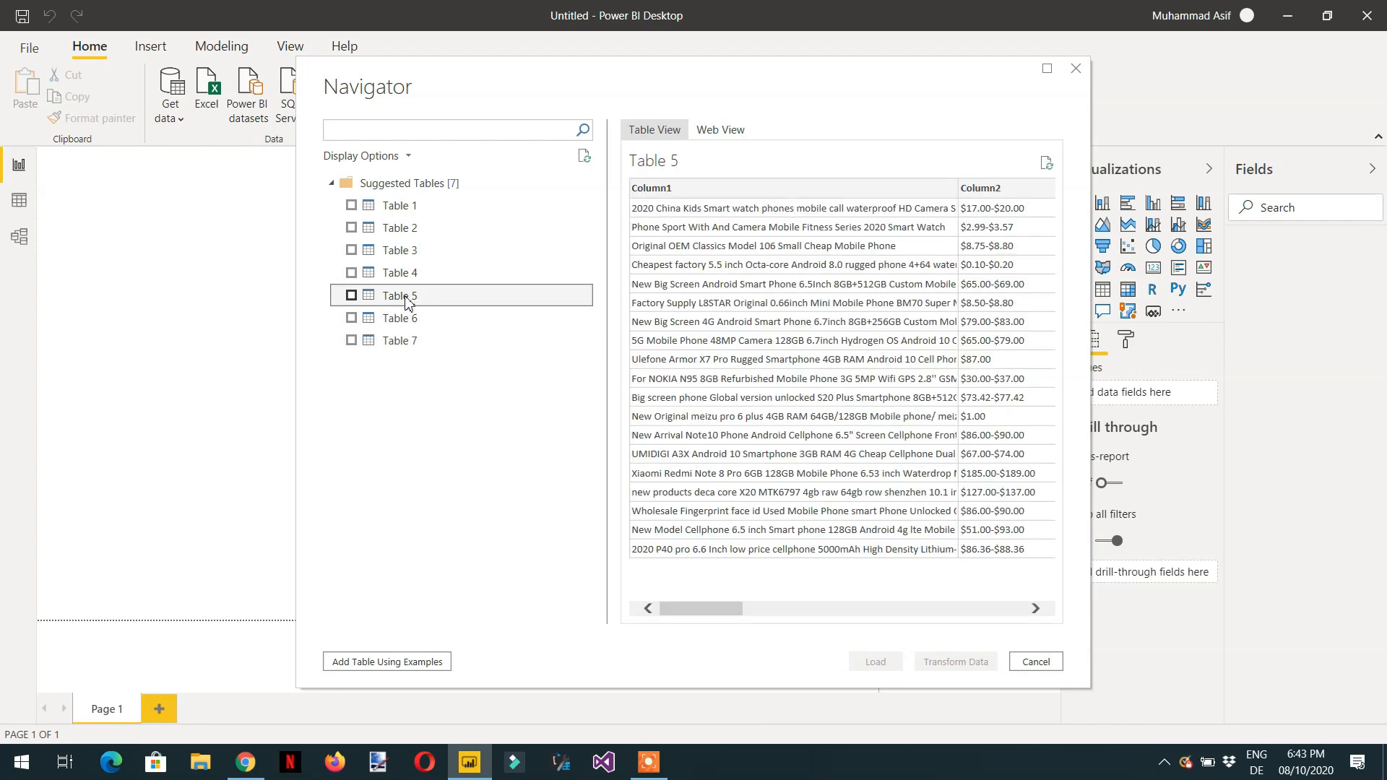
left_click(410, 279)
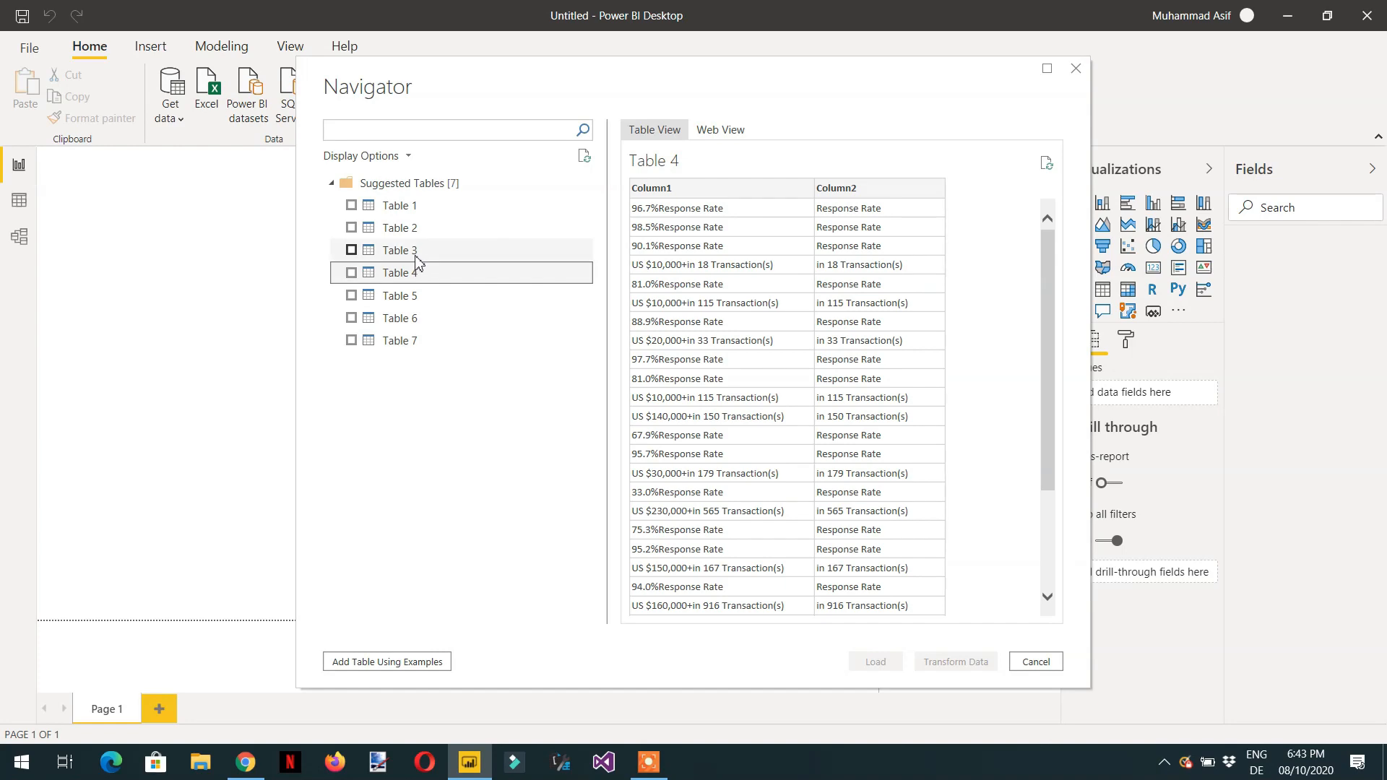
left_click(418, 253)
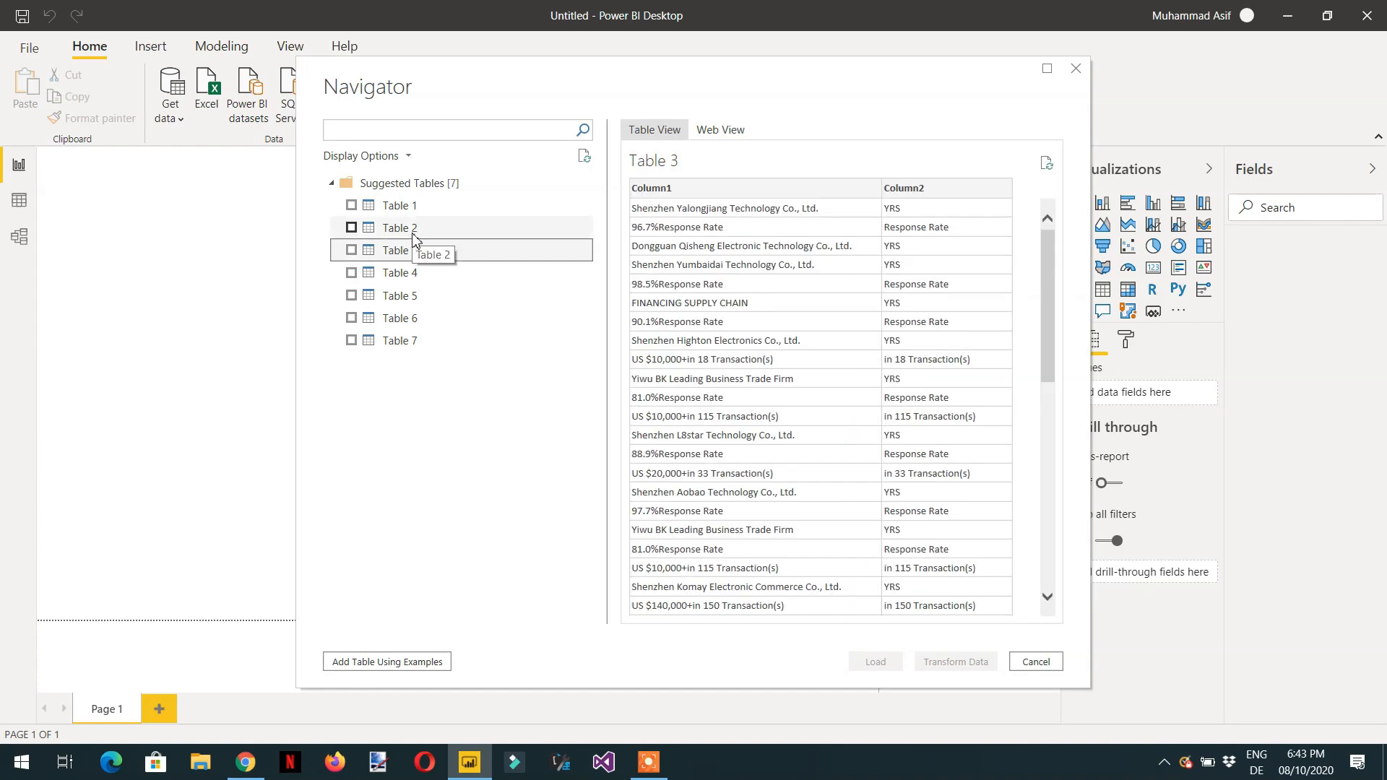
left_click(411, 228)
left_click(410, 209)
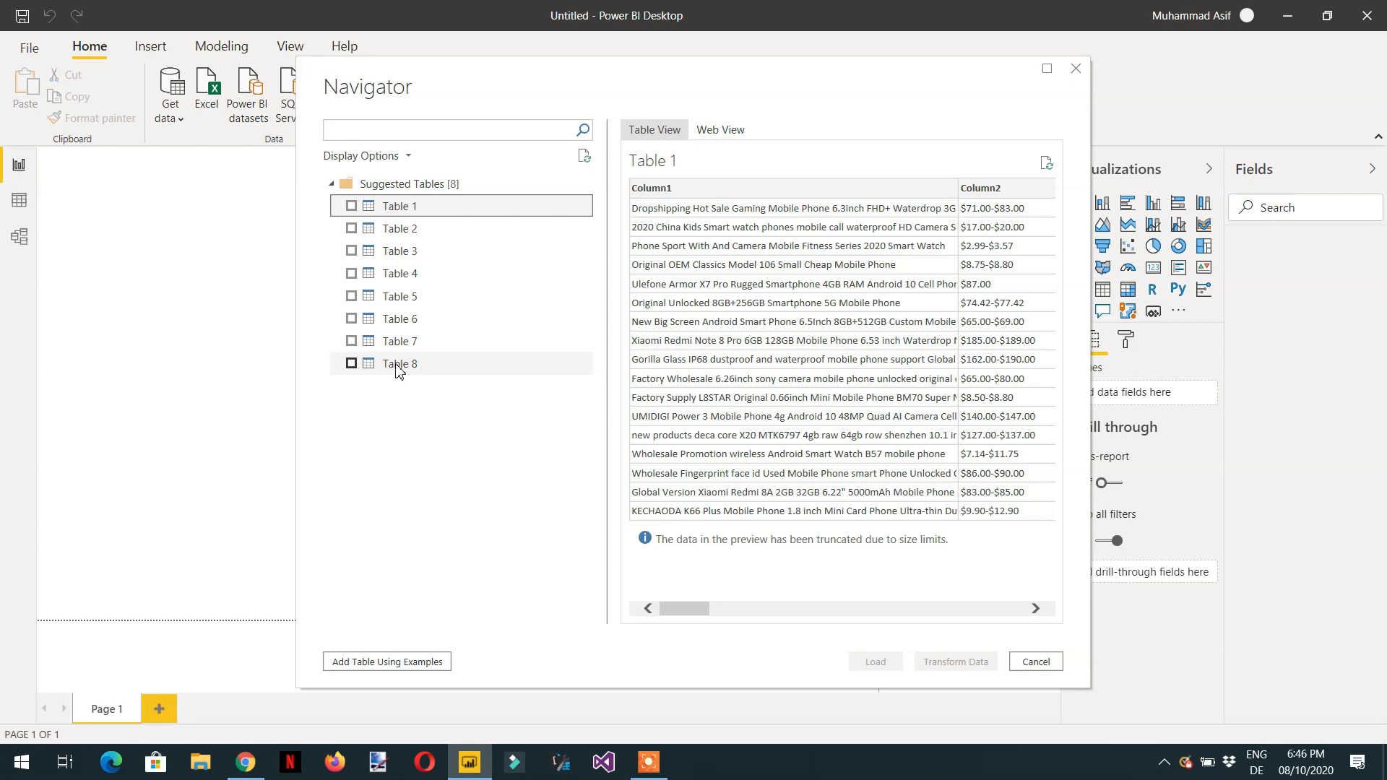
left_click(396, 368)
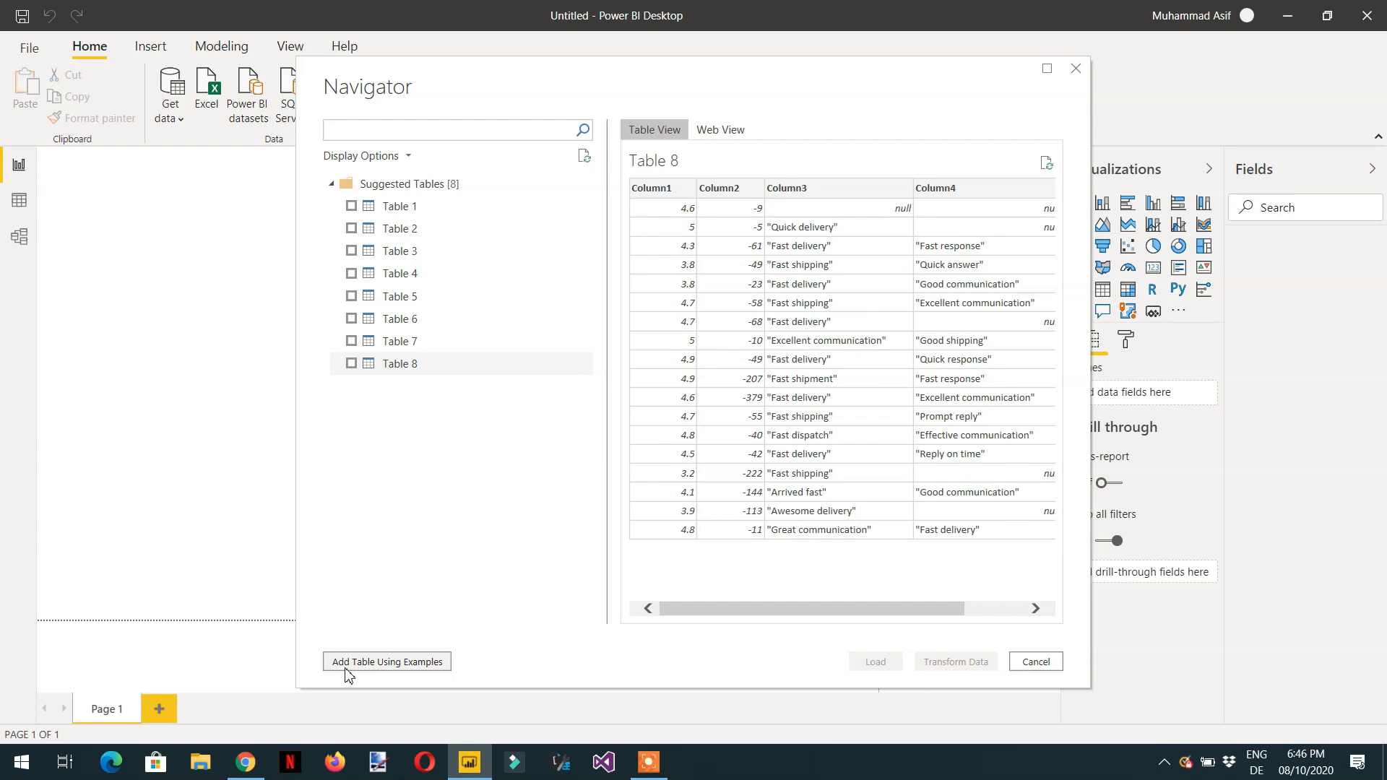
- Open Add Table Using Examples and enter used phones as the first example value in Column1
left_click(400, 666)
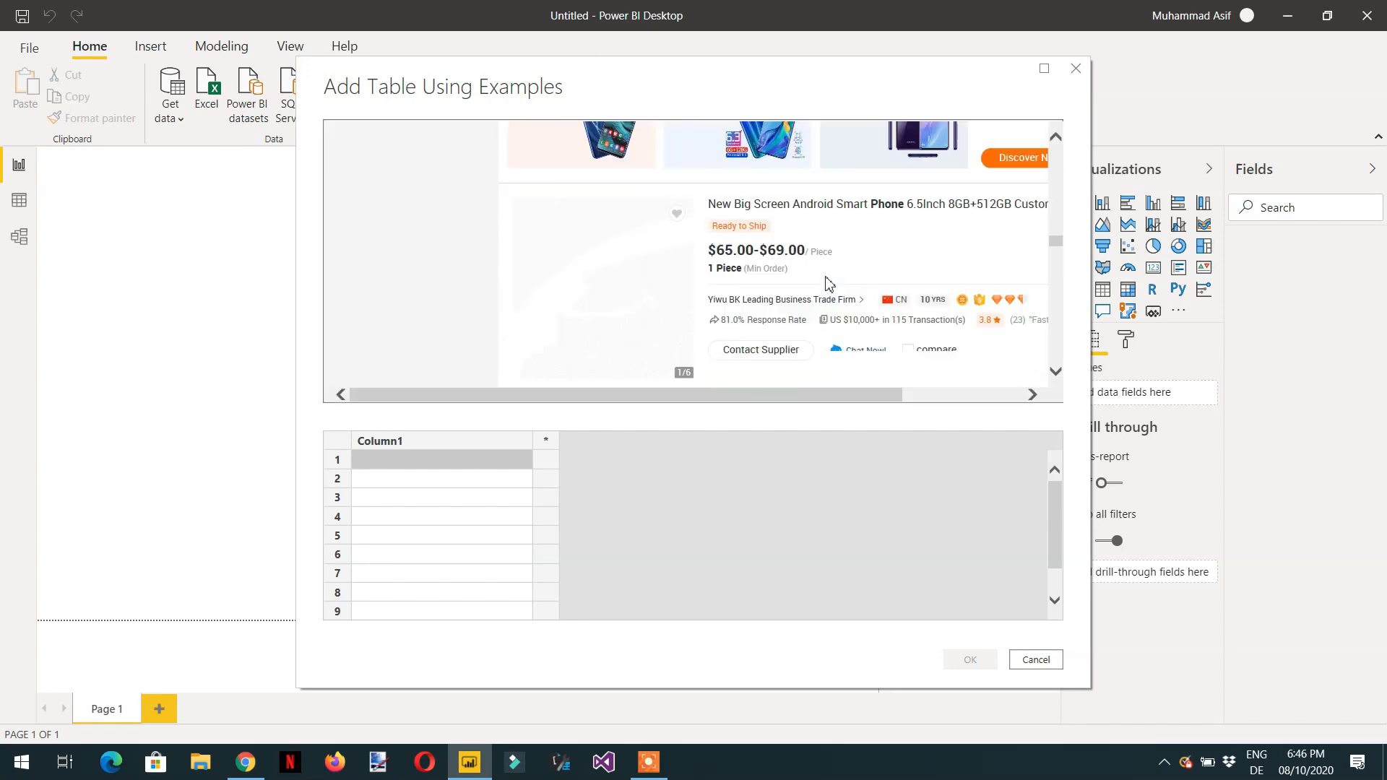
scroll(829, 282, "down", 10)
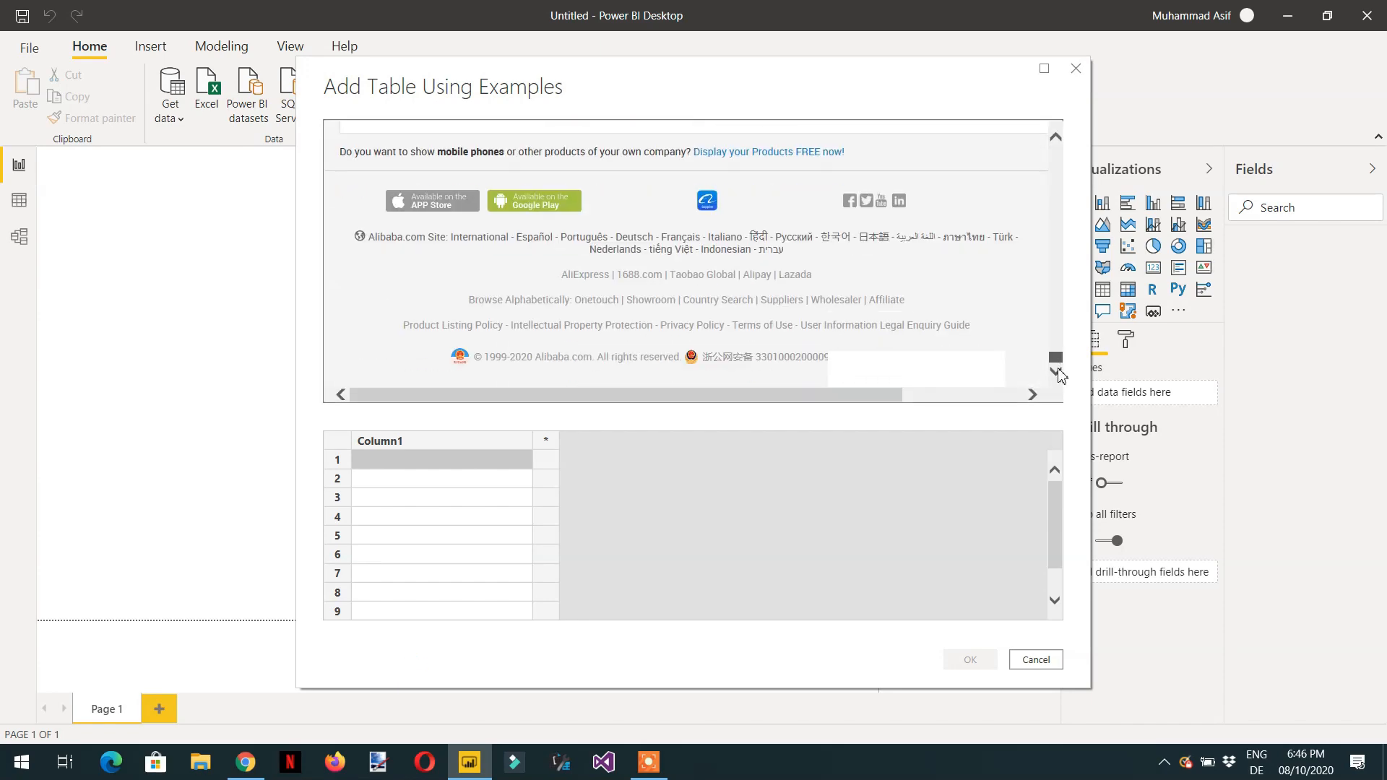
scroll(843, 307, "up", 5)
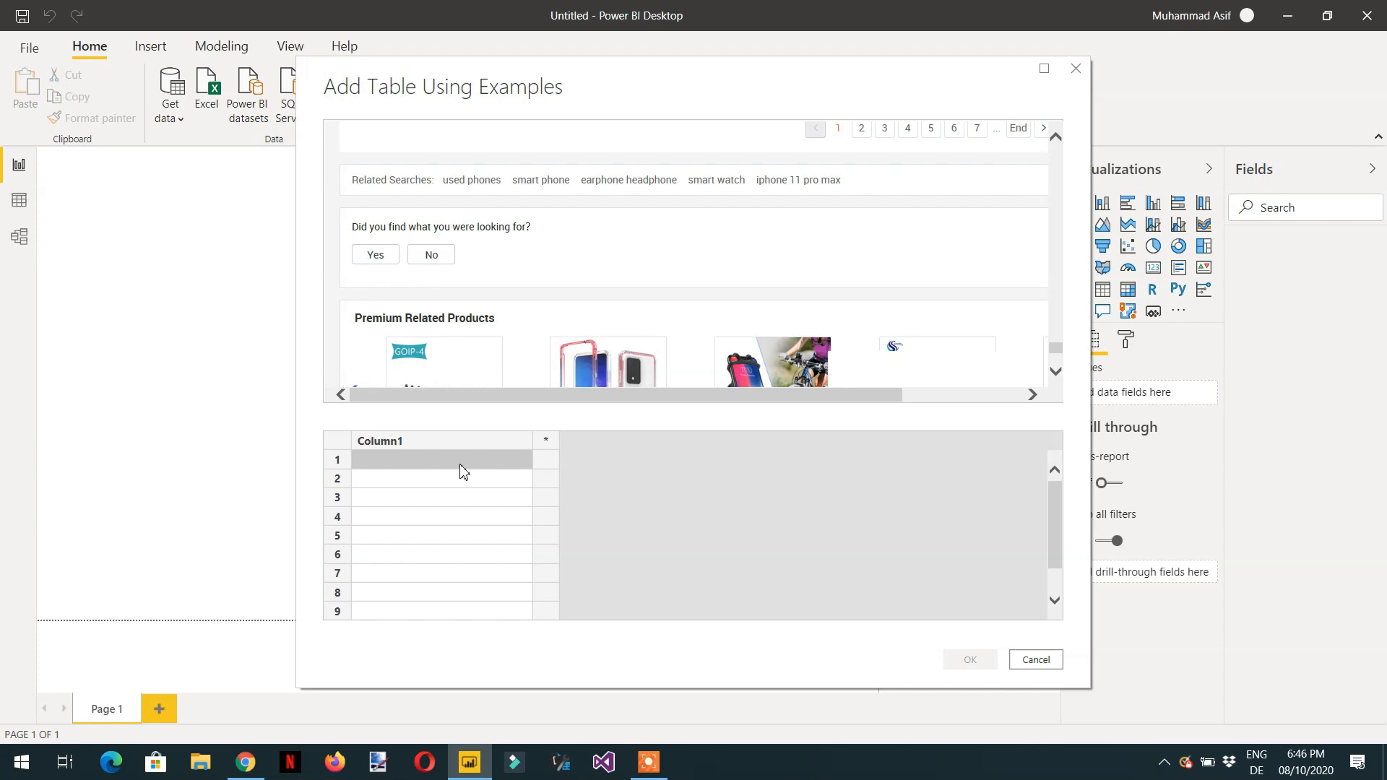
type("U")
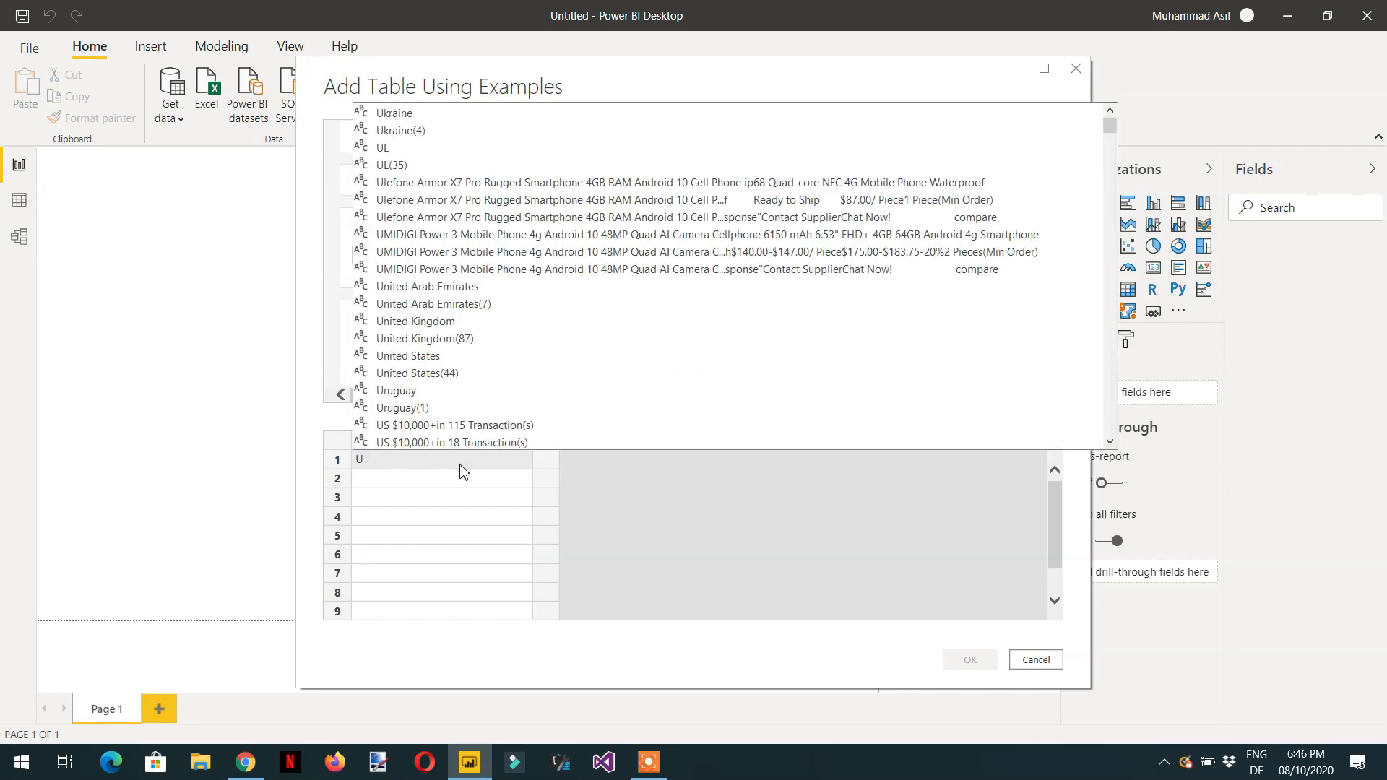
key("BackSpace")
type("used")
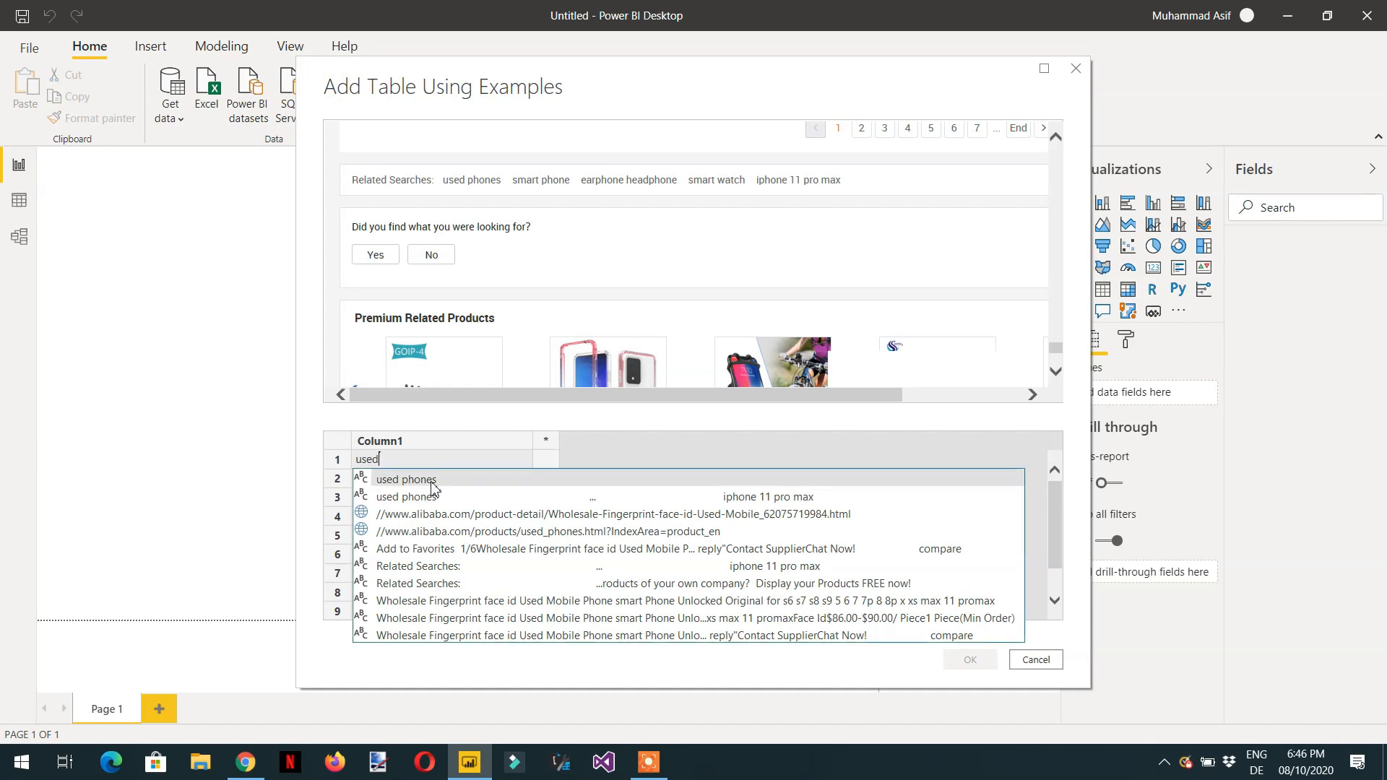
left_click(432, 482)
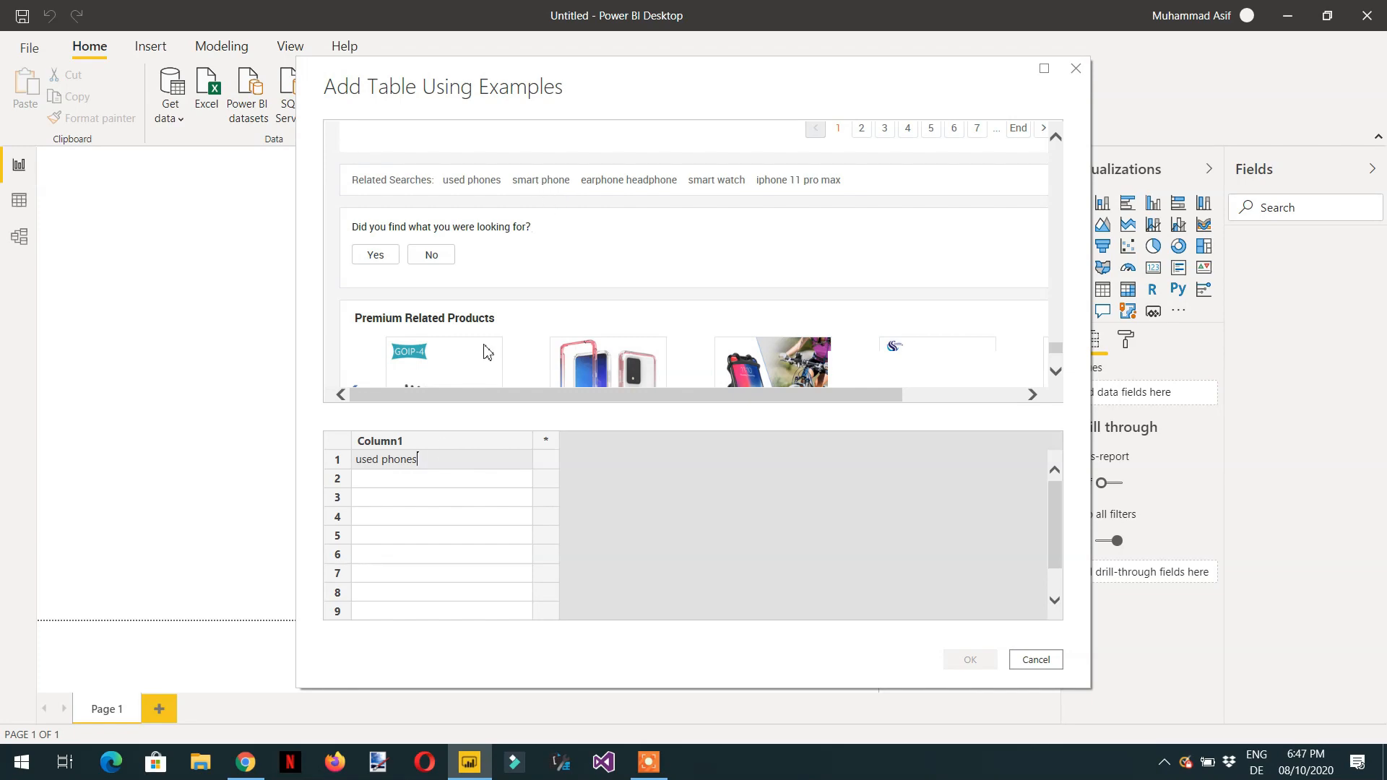
left_click(429, 479)
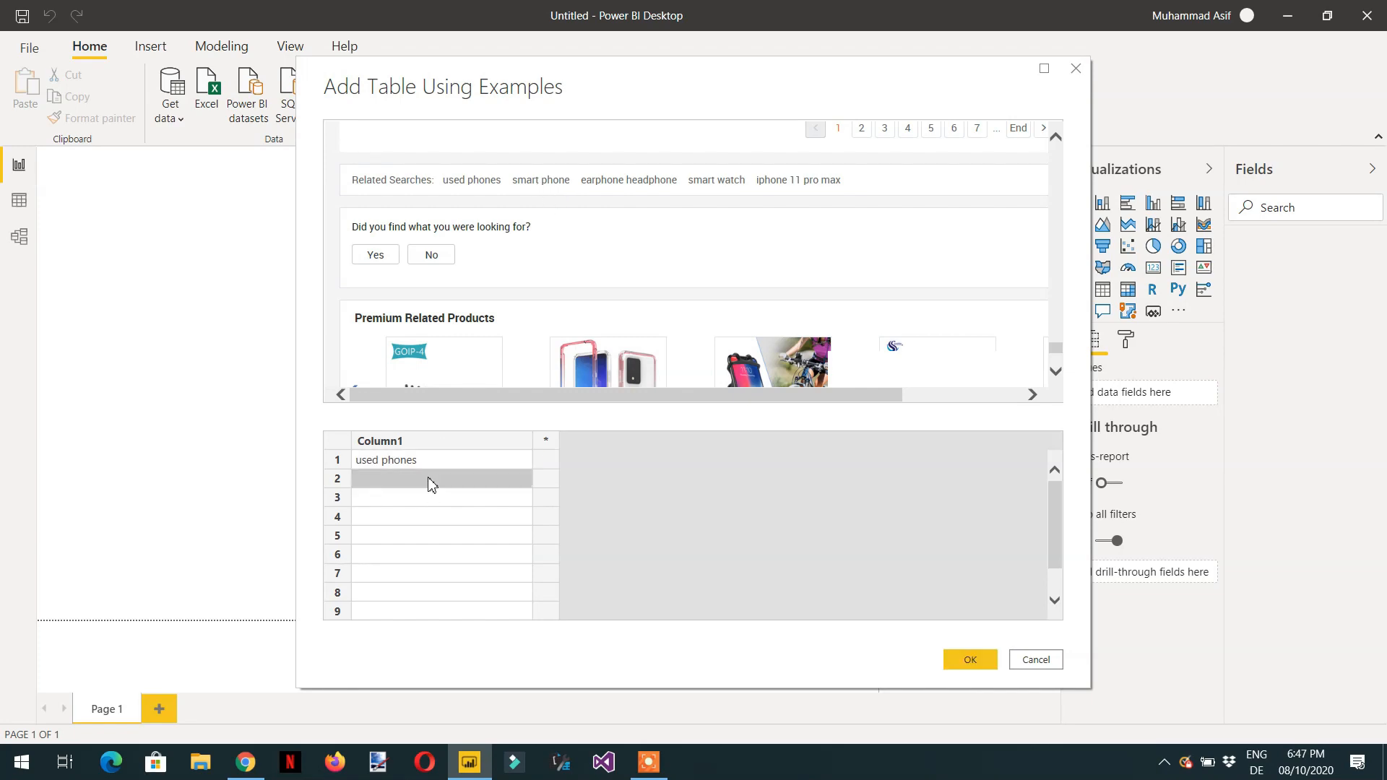
- Enter smart phone as the second example value in Column1, picking it from the suggestions
type("smar")
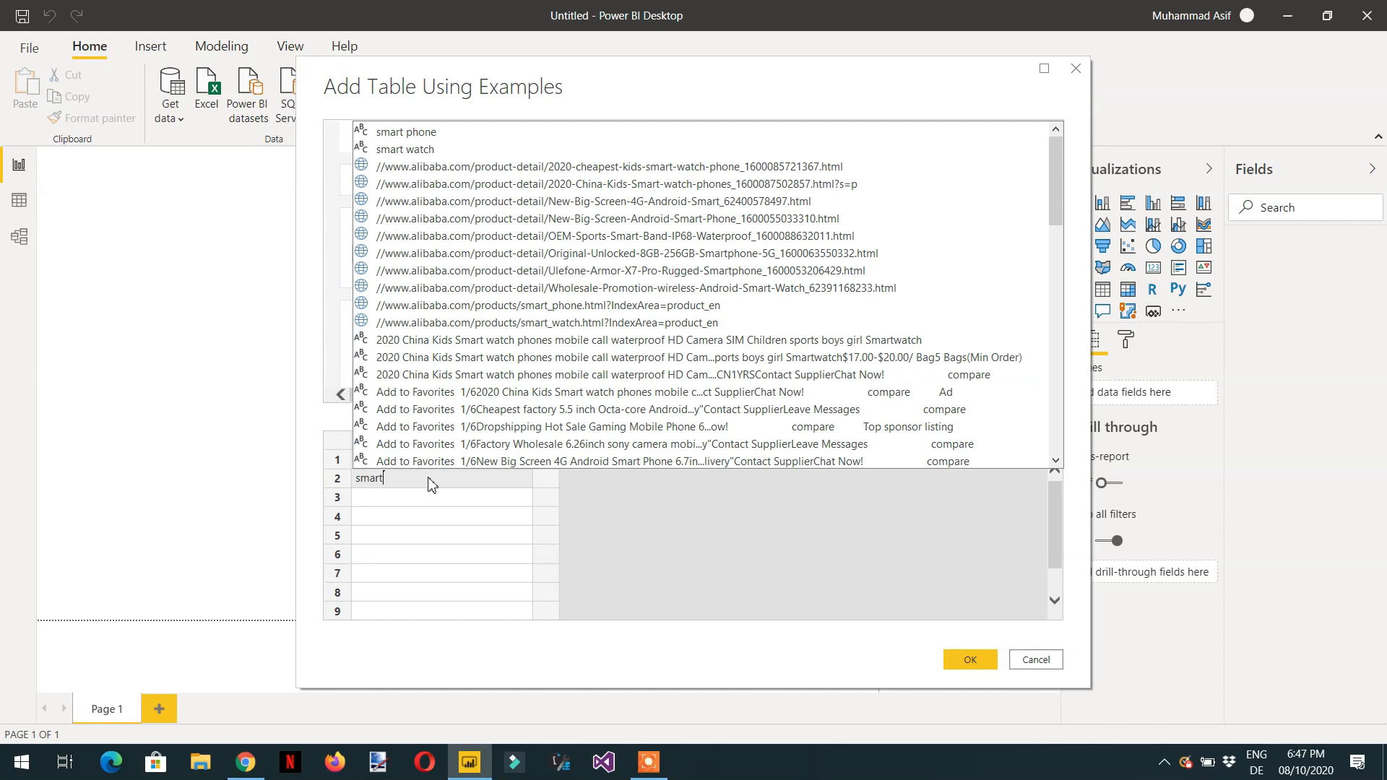
type("t")
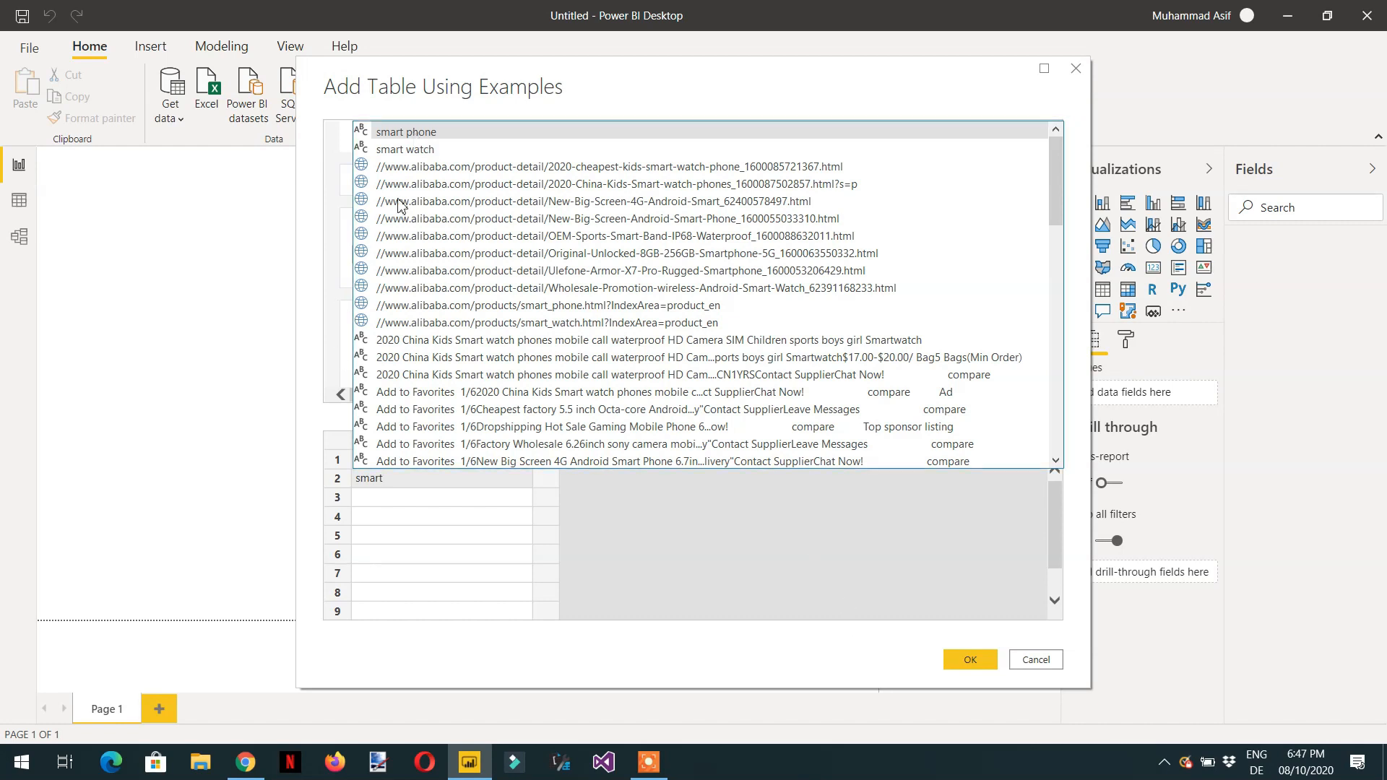
left_click(406, 132)
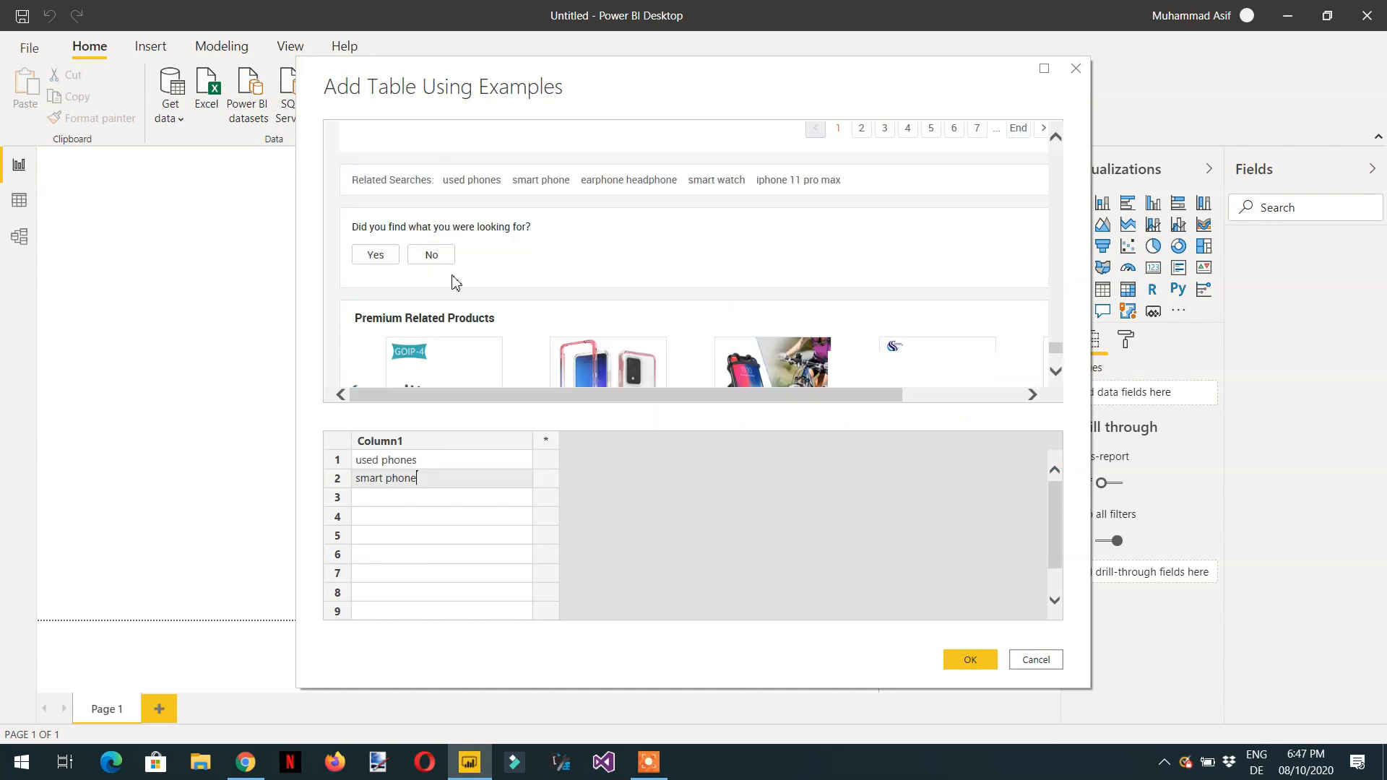
left_click(425, 521)
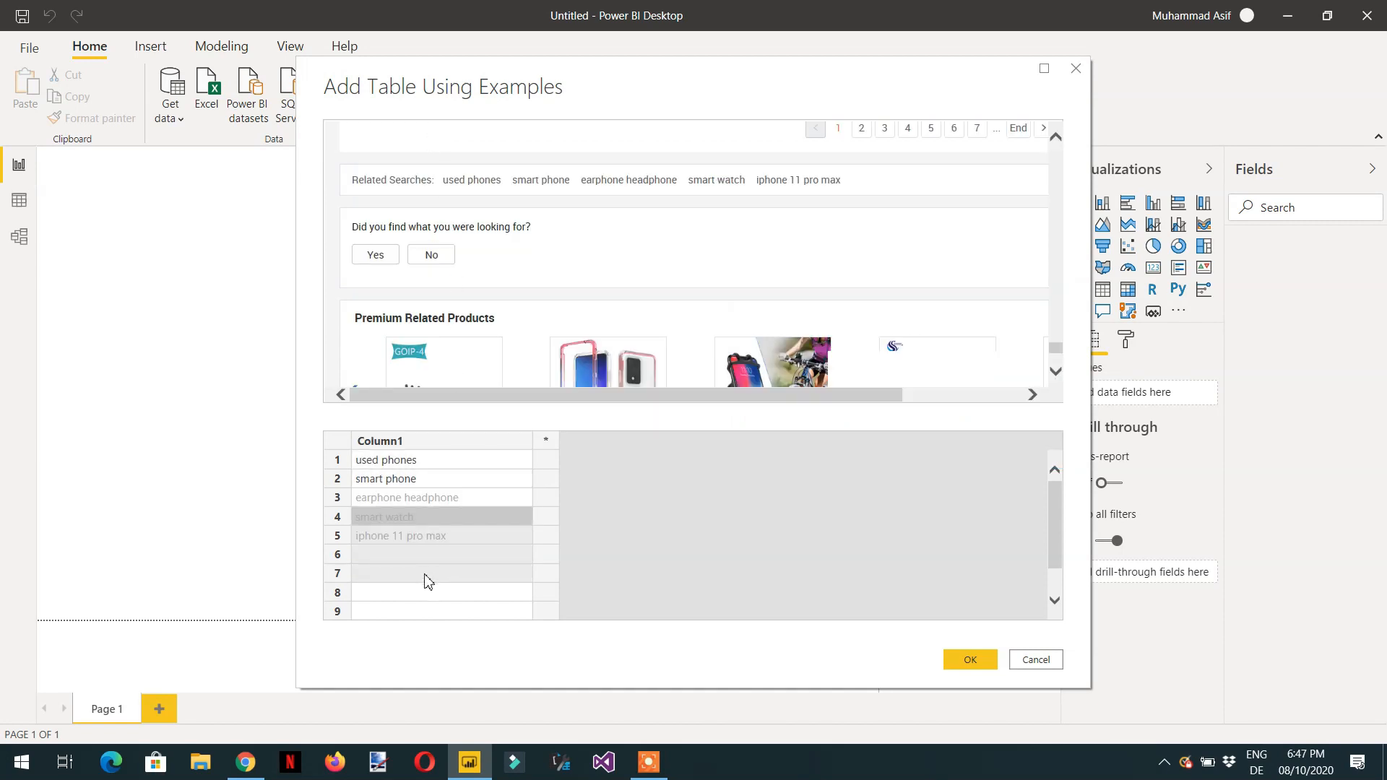
left_click_drag(417, 578, 431, 445)
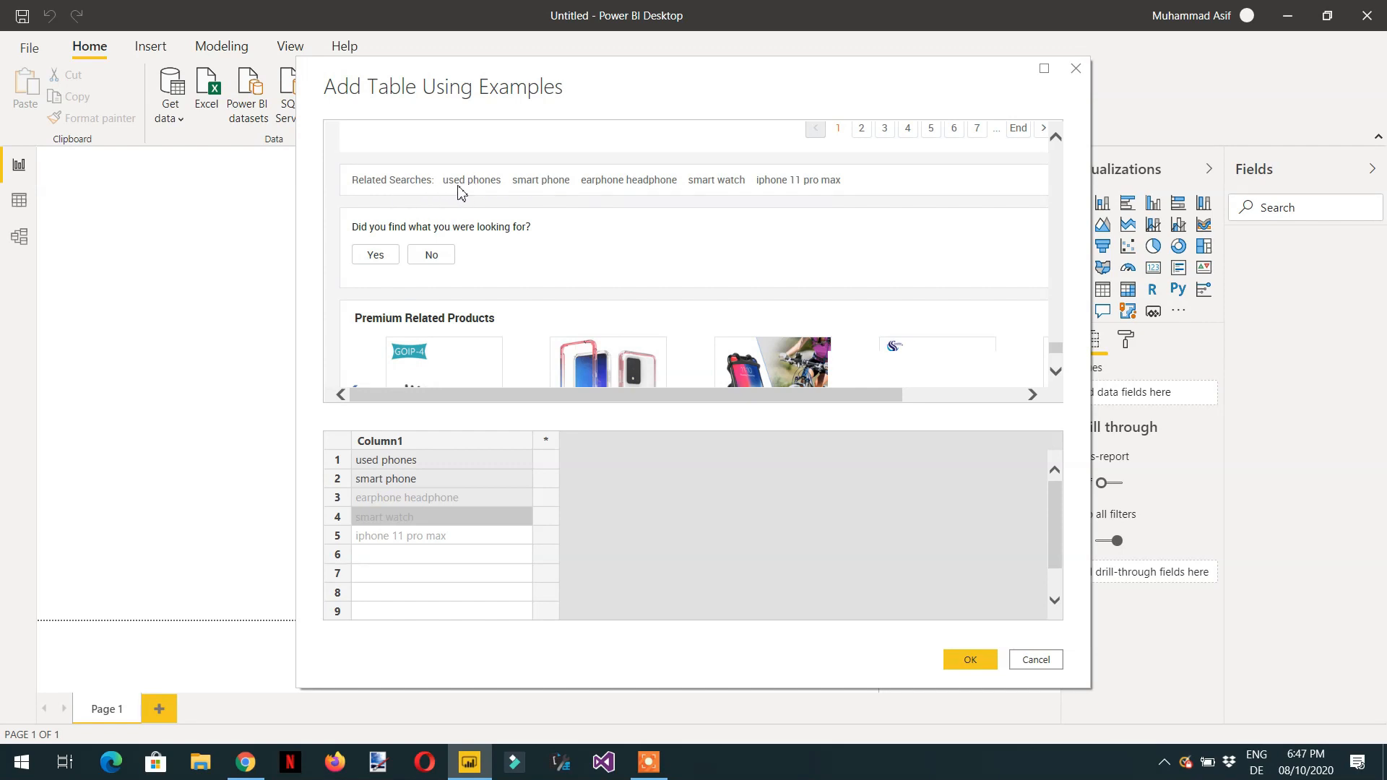
left_click_drag(411, 517, 458, 524)
- Rename Column1 to Related Products and confirm the example table
double_click(421, 448)
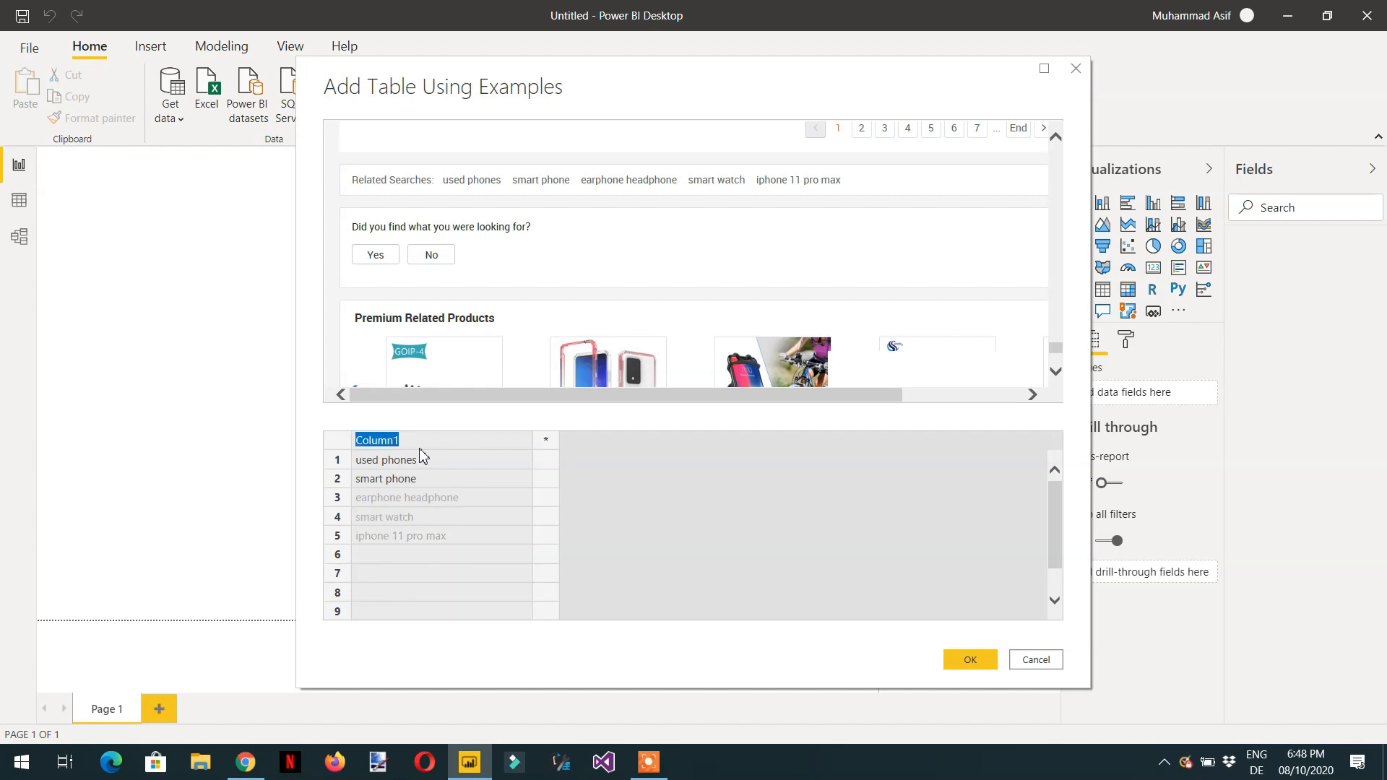
type("Related Products")
left_click(963, 666)
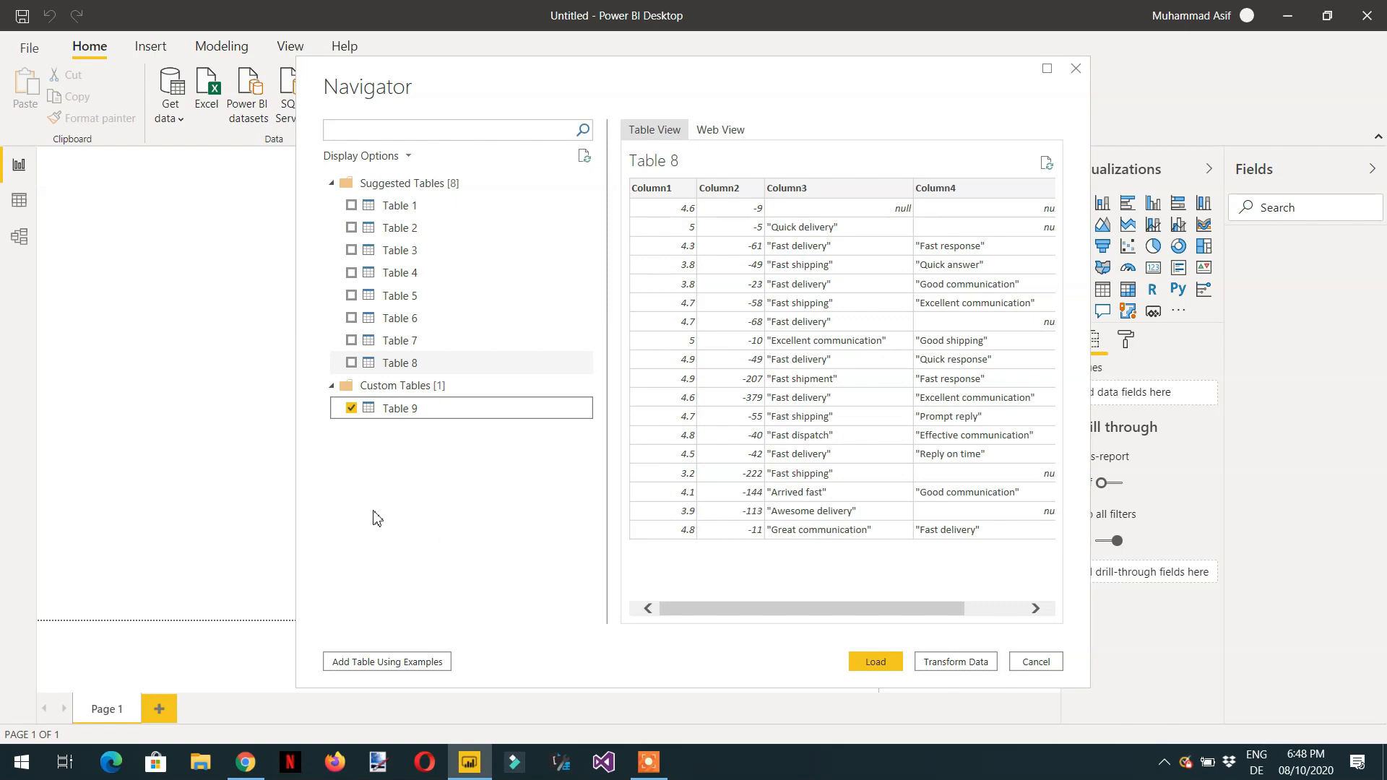
- Load the new custom table and open it in the Power Query Editor with Transform data
left_click(860, 662)
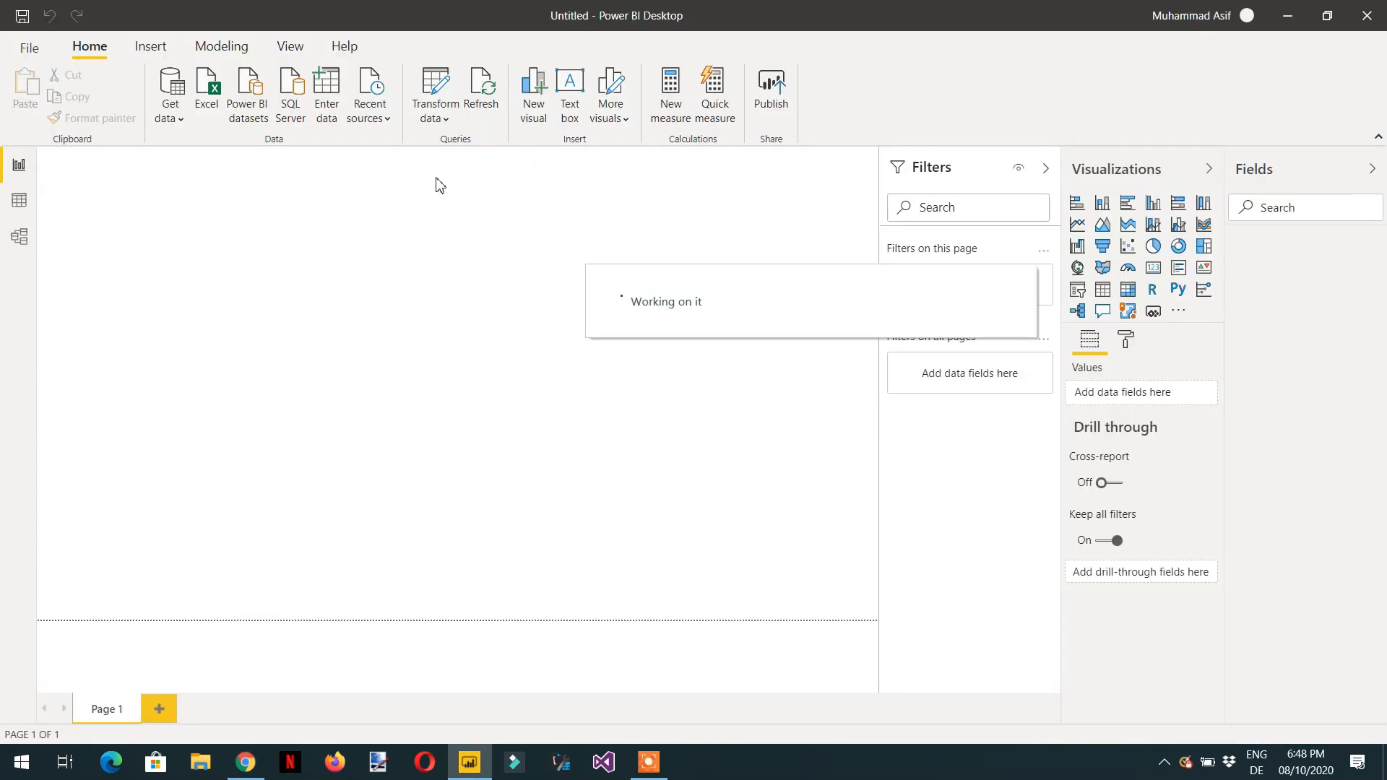
left_click(446, 117)
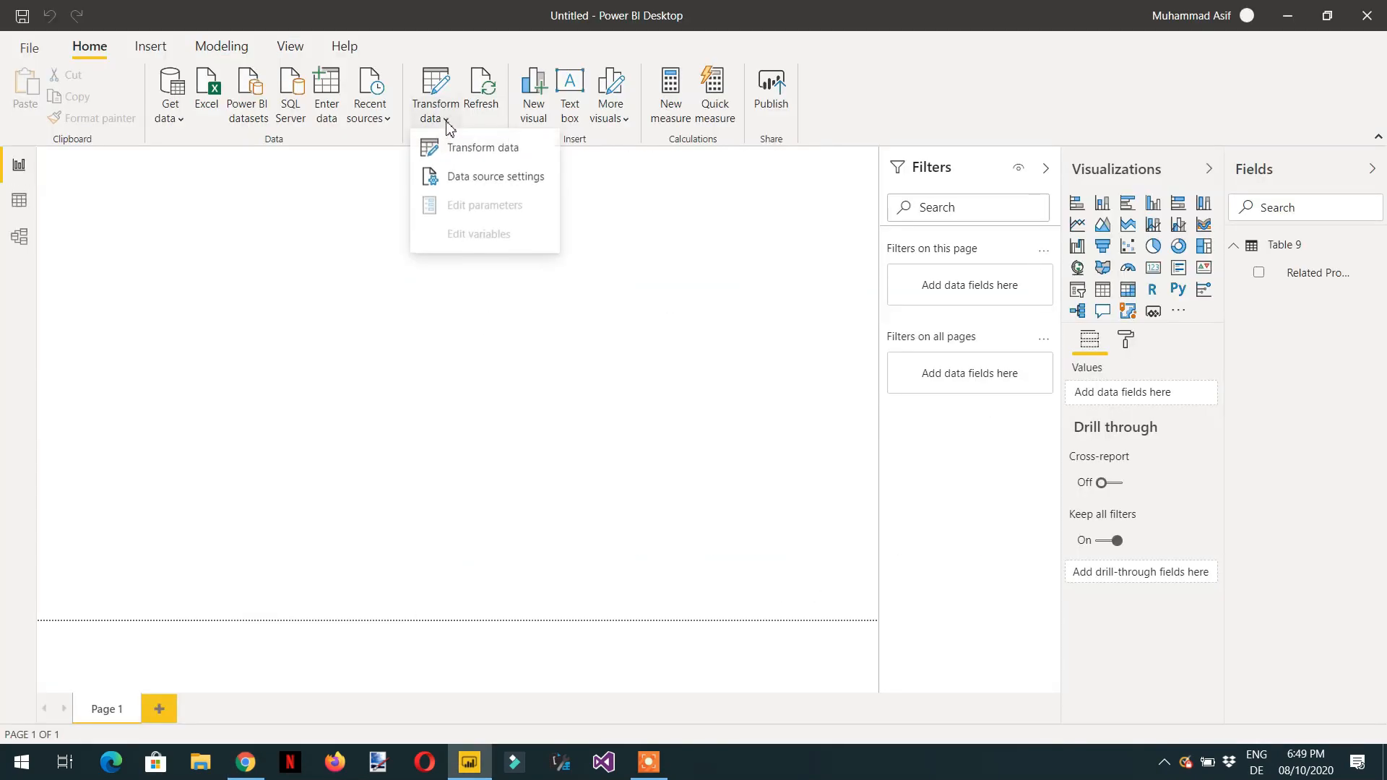
left_click(461, 148)
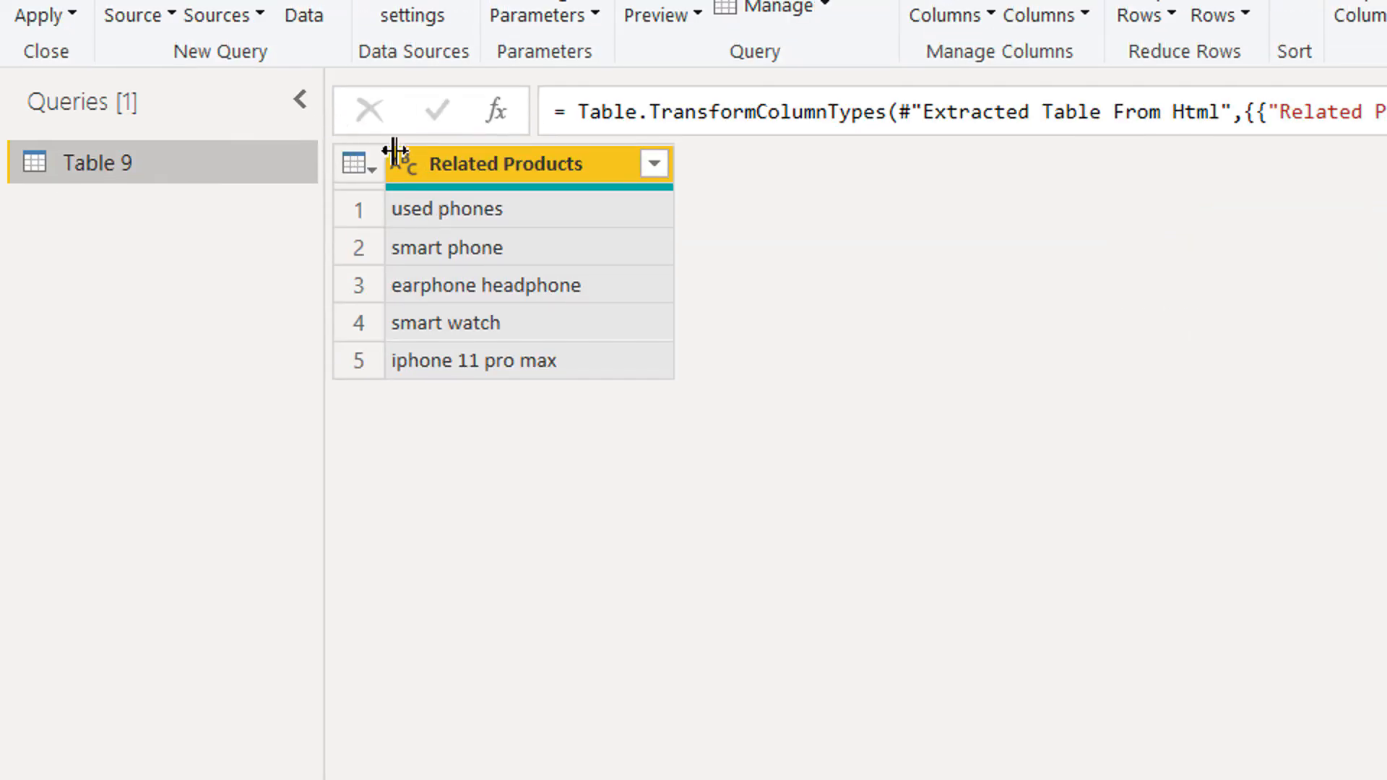
- Rename the query to Products
left_click(1183, 242)
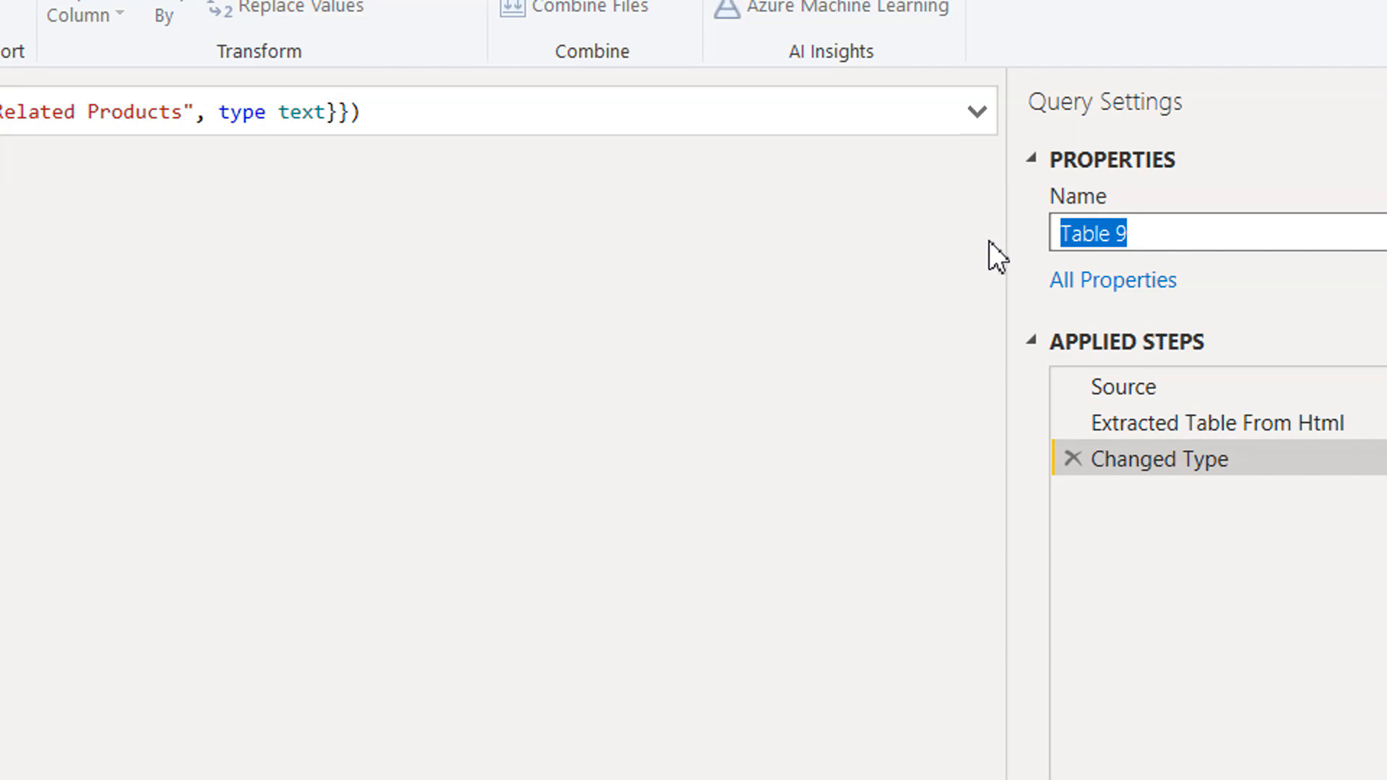
type("Produc")
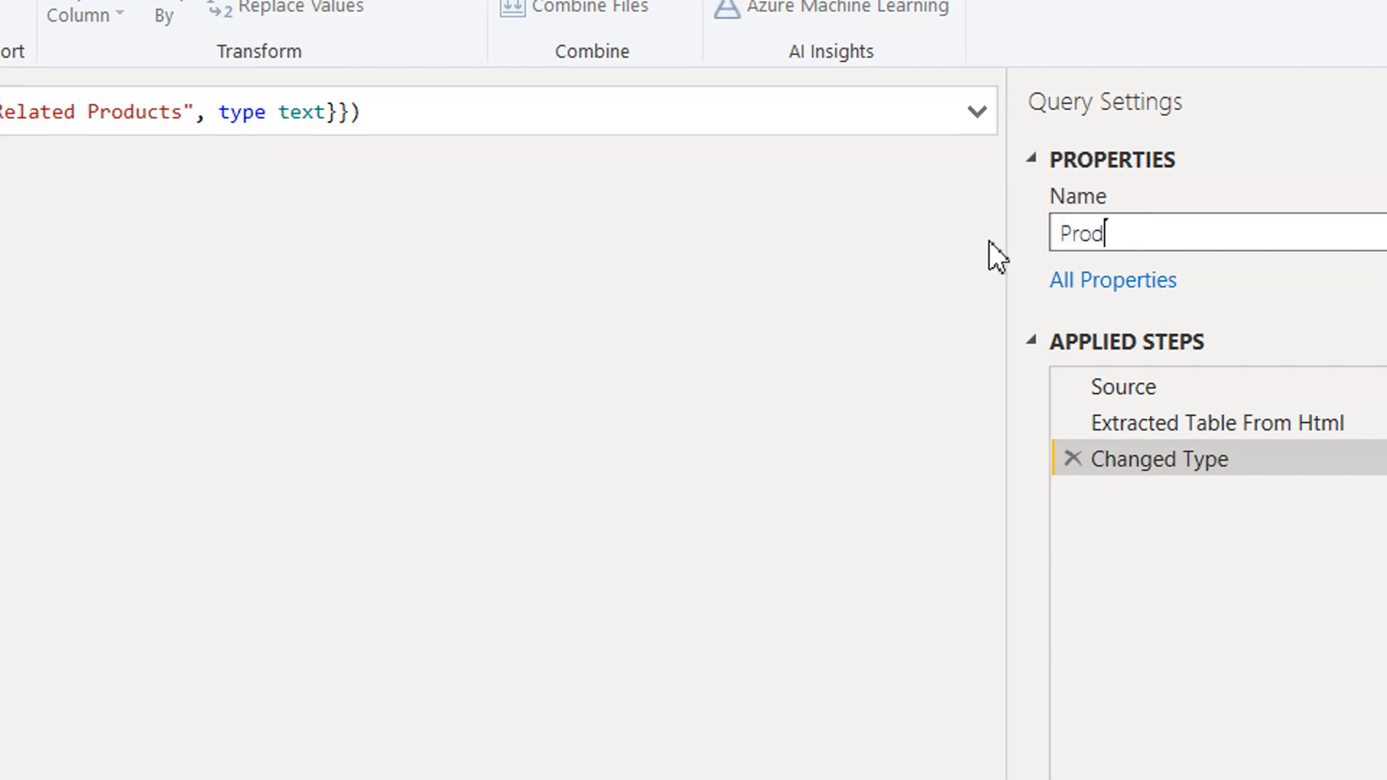
type("ts")
key("Return")
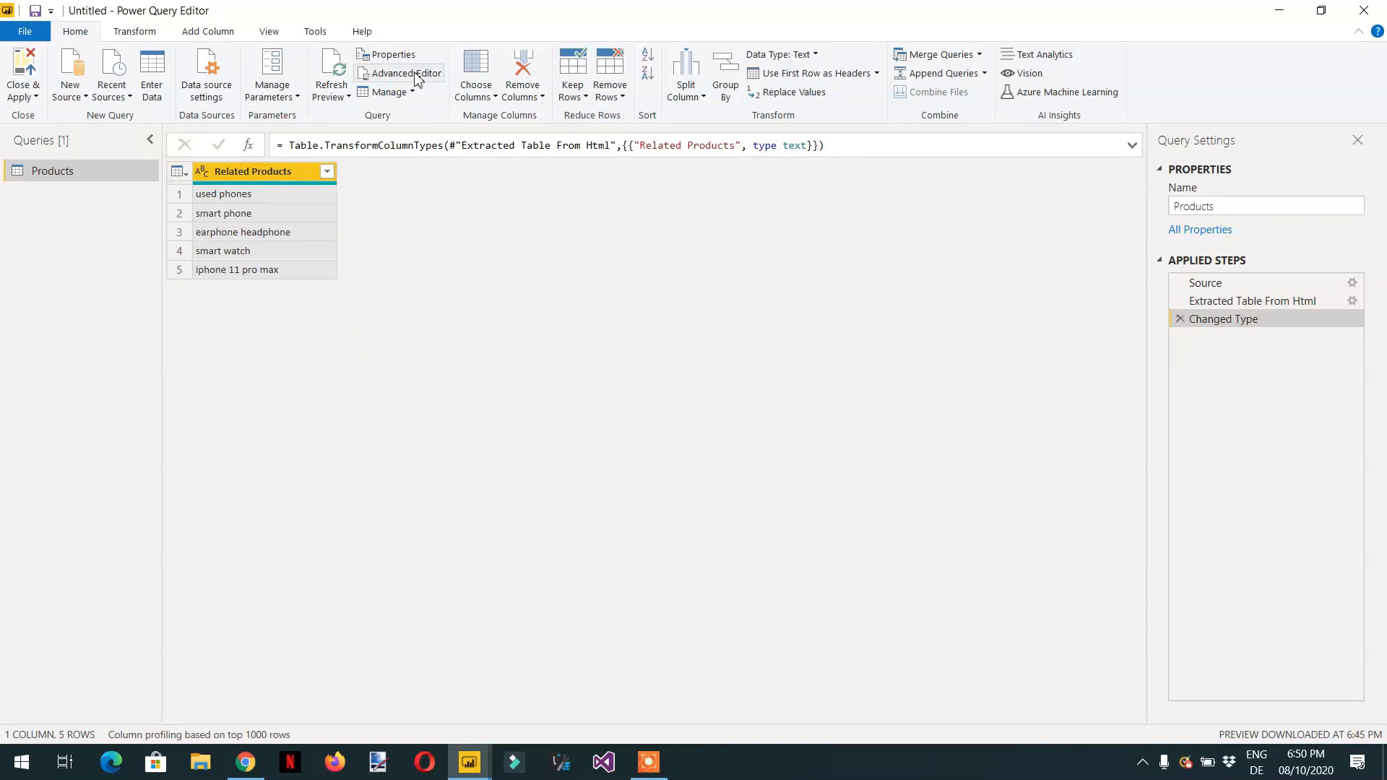
- Create a new parameter named SearchProducts of type Text with current value Mobiles
left_click(296, 99)
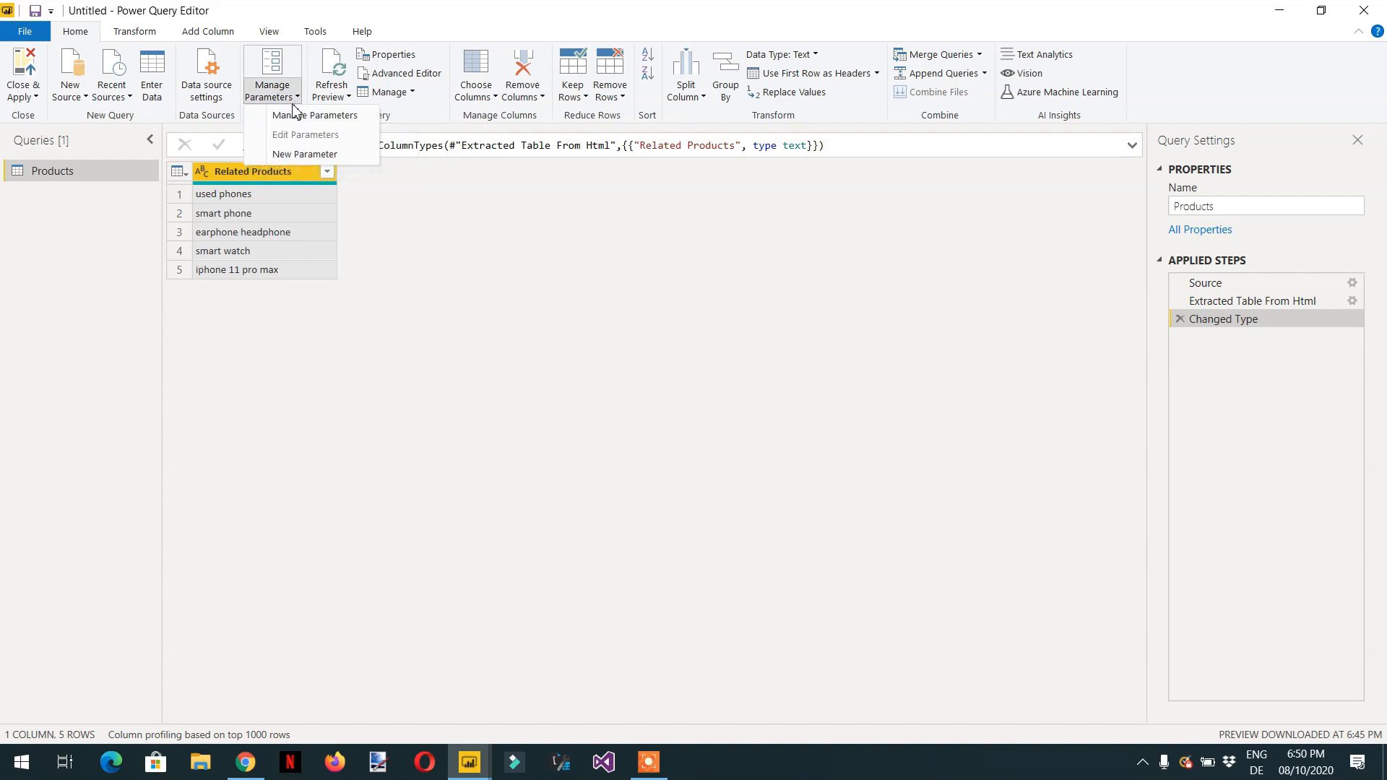
left_click(309, 155)
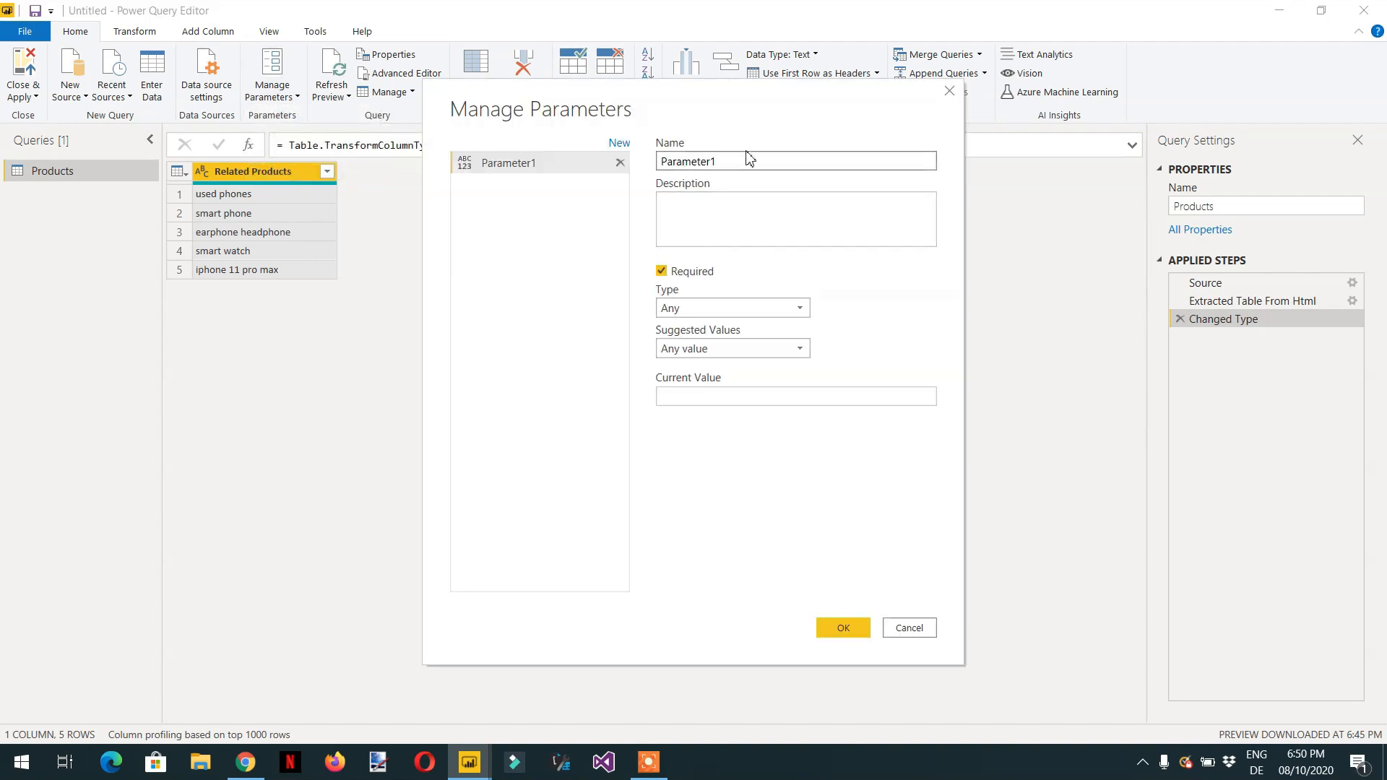
left_click_drag(719, 161, 581, 180)
type("SearchProducts")
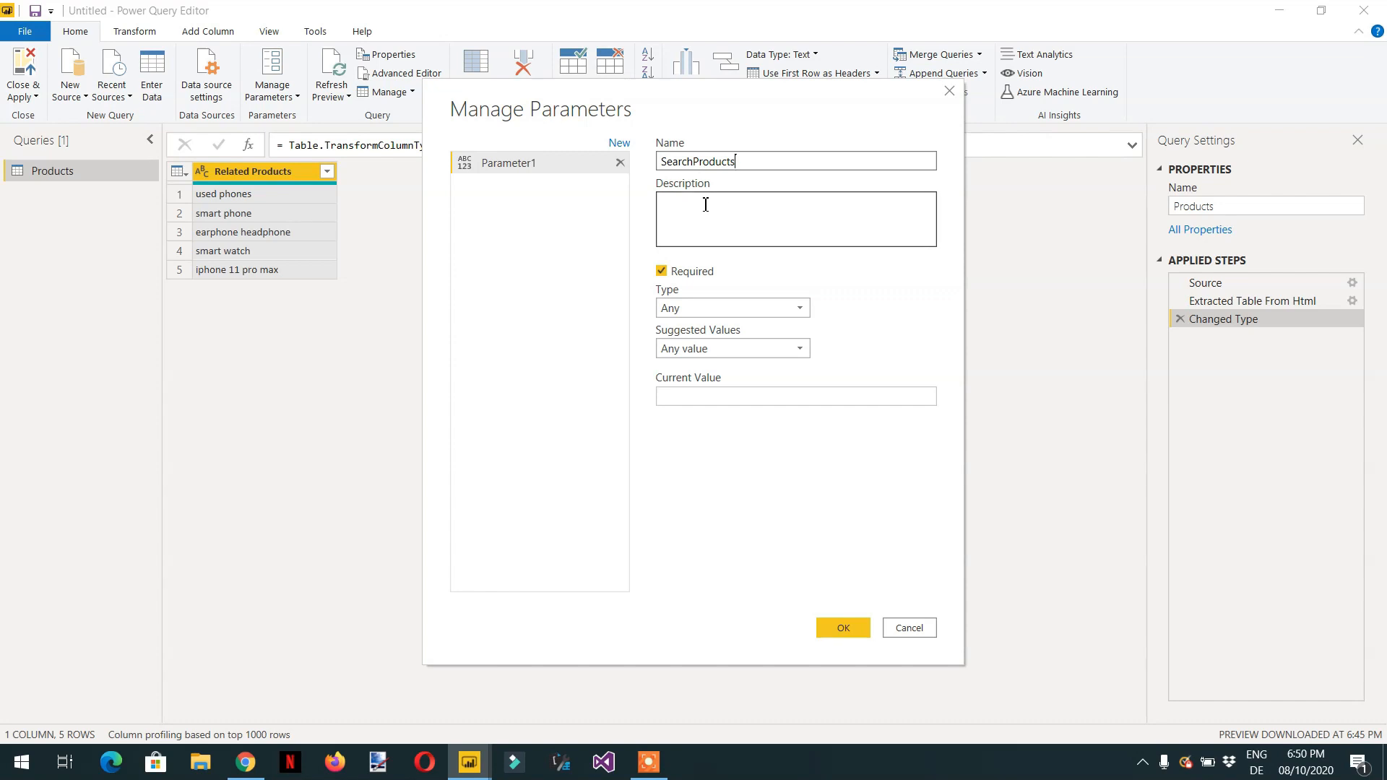
left_click(739, 312)
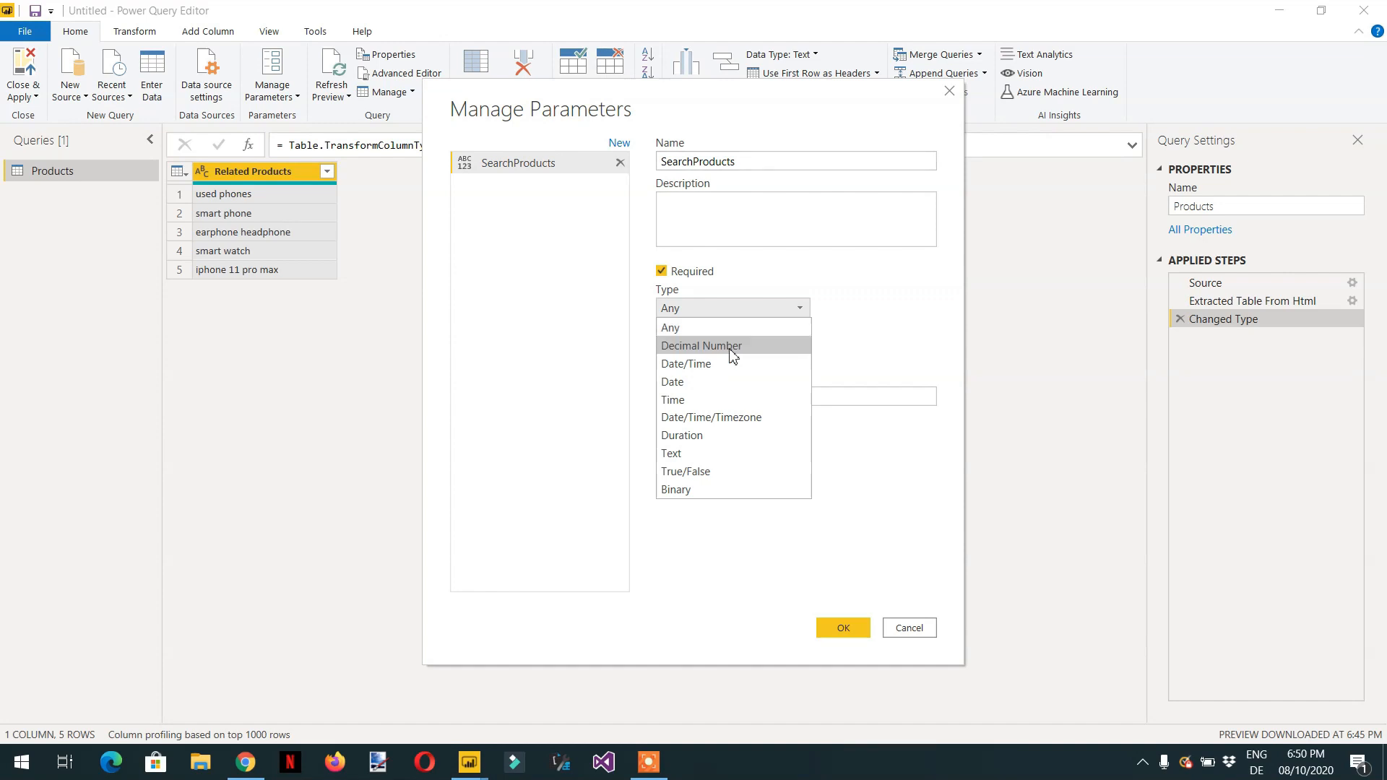
left_click(708, 453)
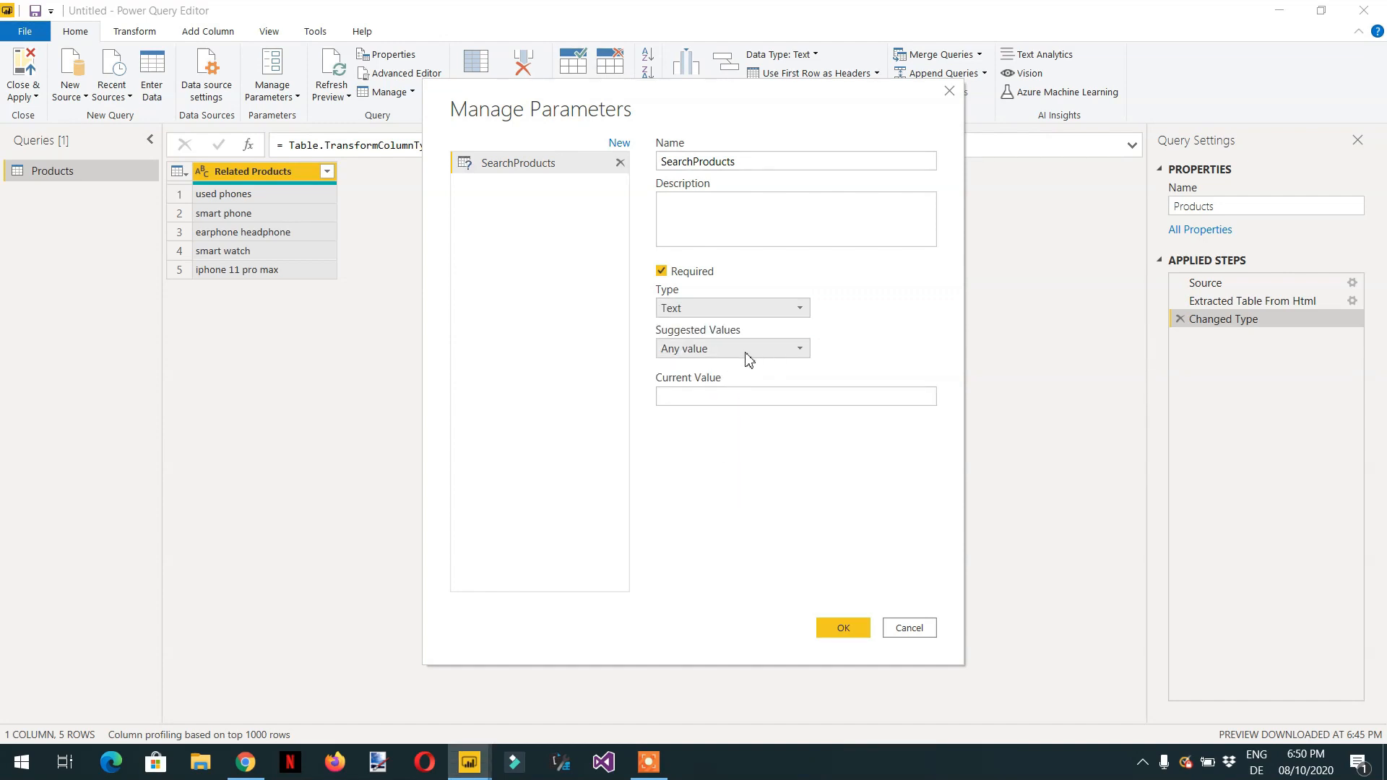
left_click(731, 399)
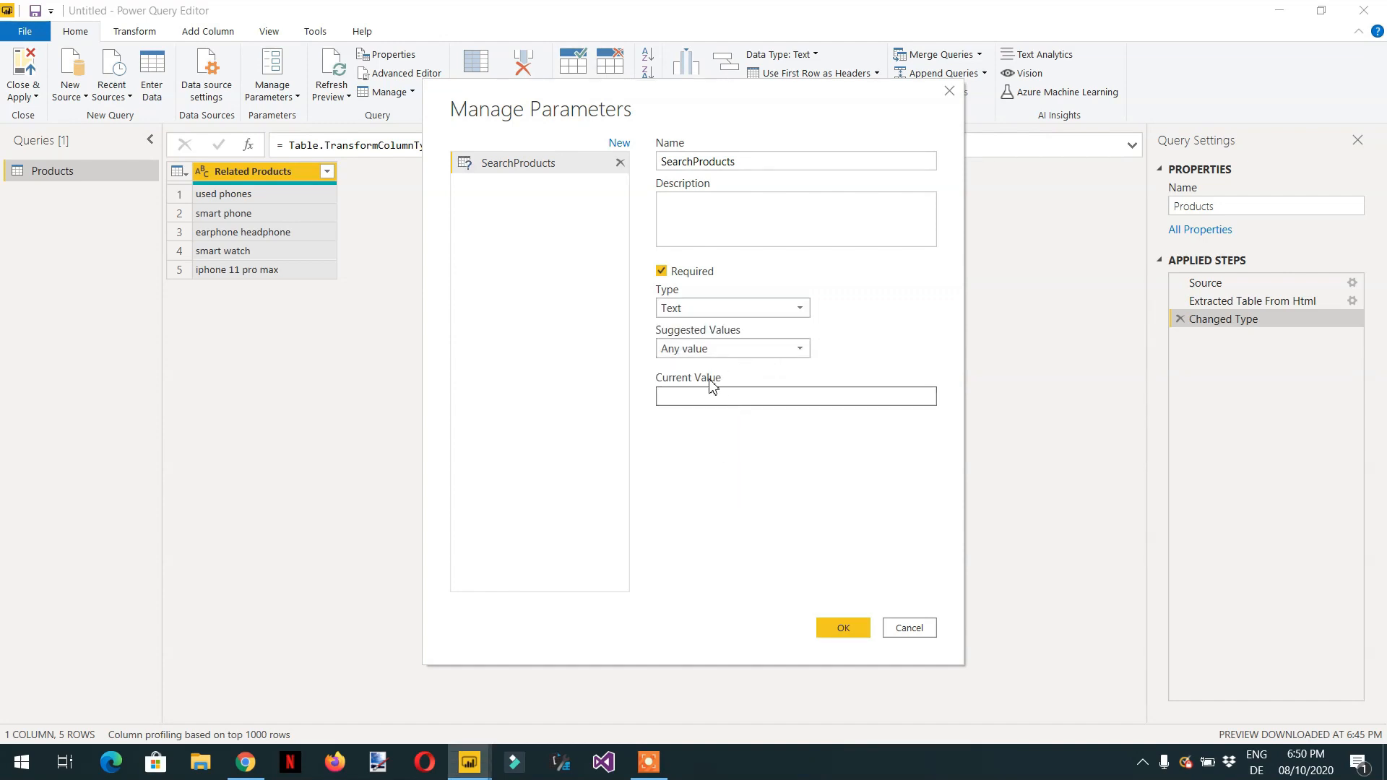
left_click(844, 629)
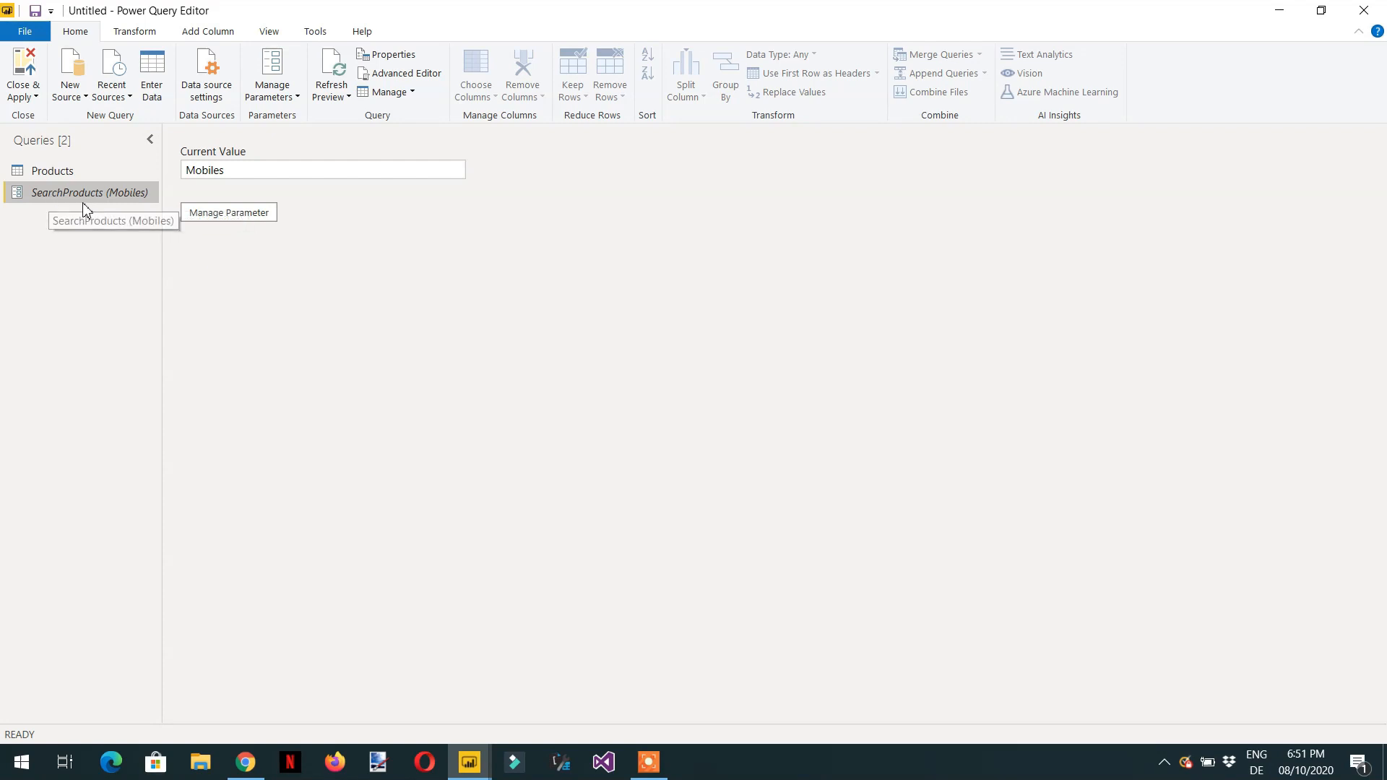
- Open the Products query in the Advanced Editor to review its M code, then close it
left_click(50, 172)
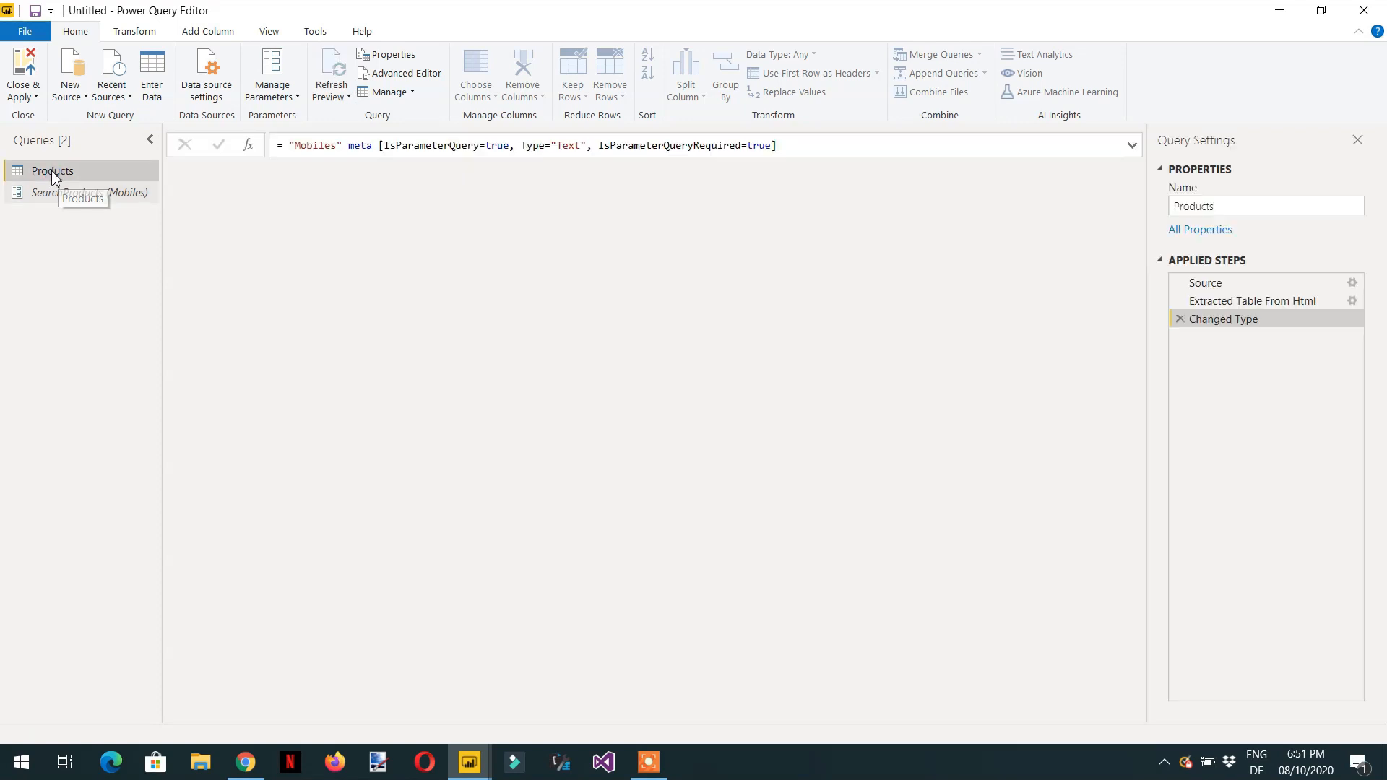
left_click(409, 75)
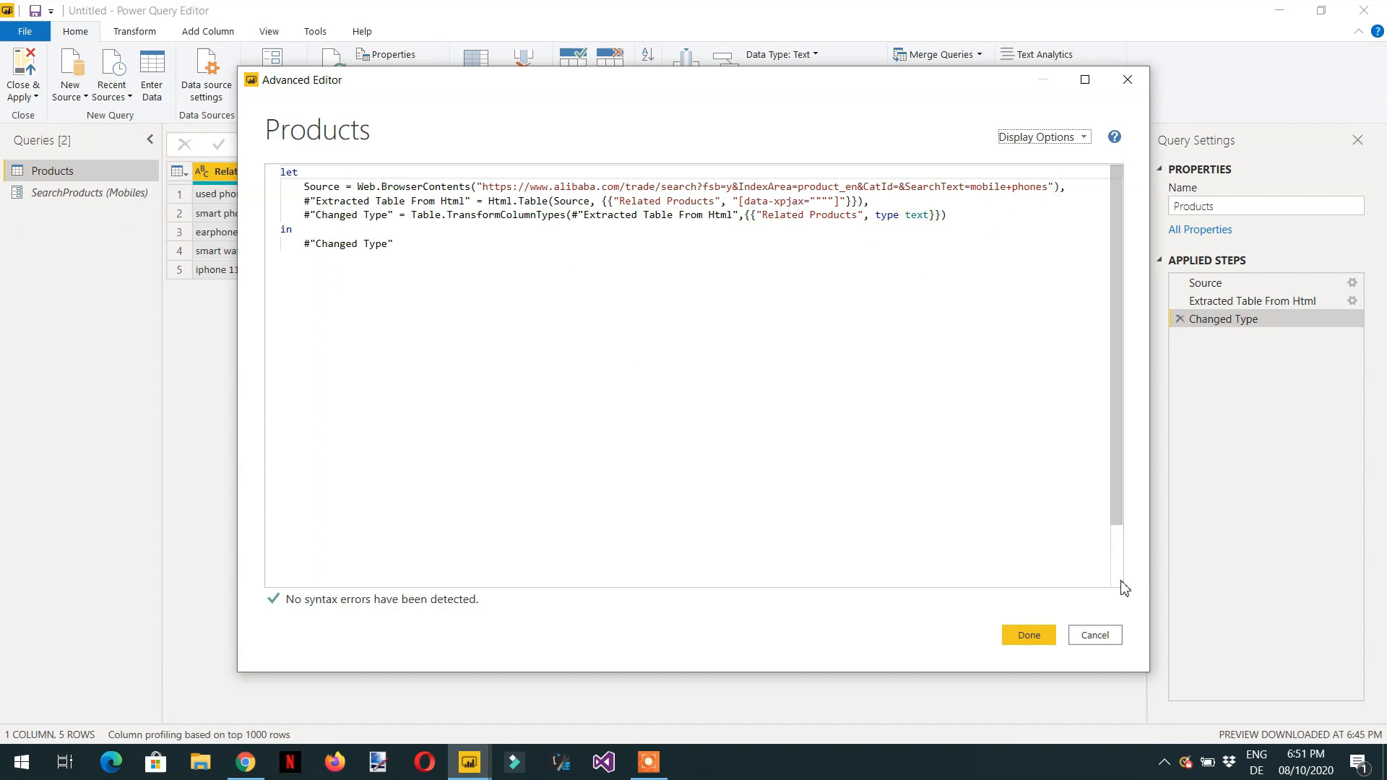
left_click(1095, 635)
- Copy the SearchProducts parameter's name
double_click(80, 193)
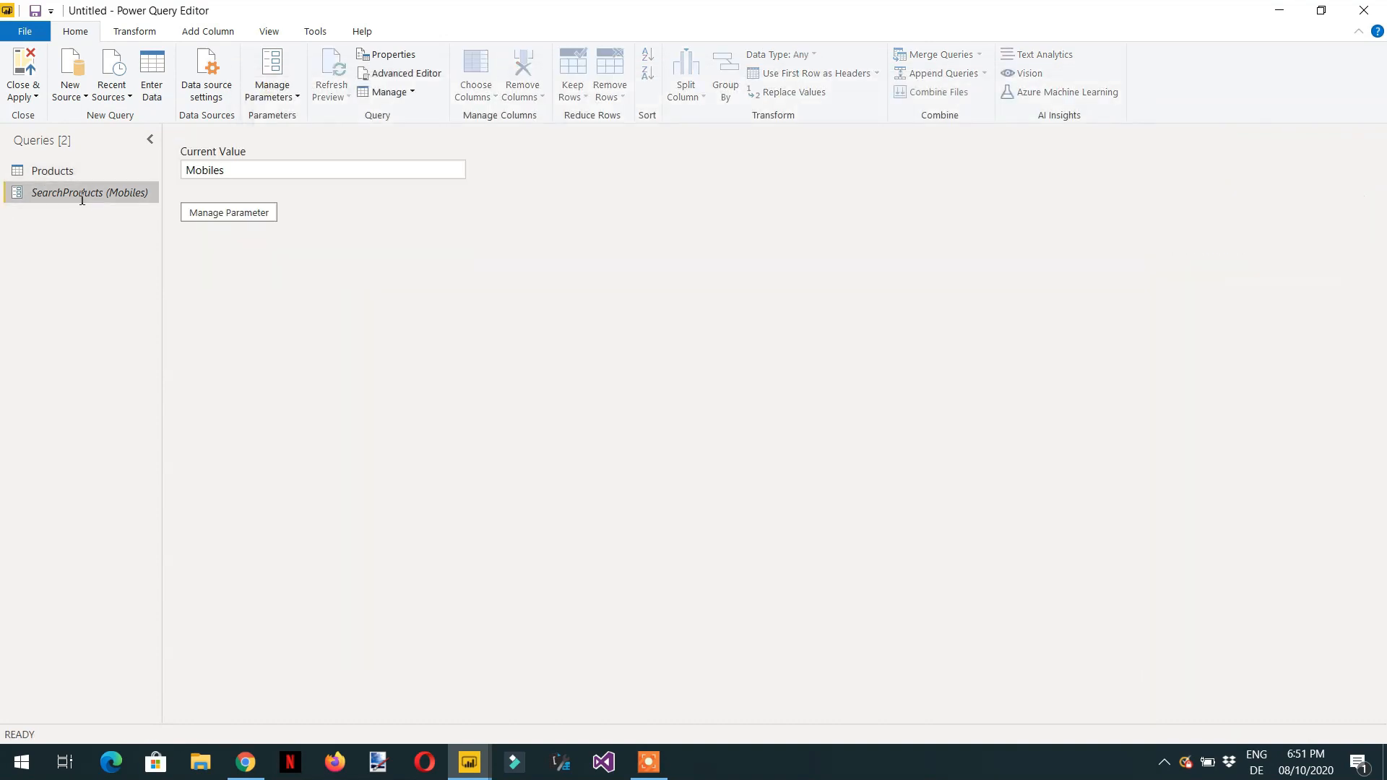
right_click(75, 195)
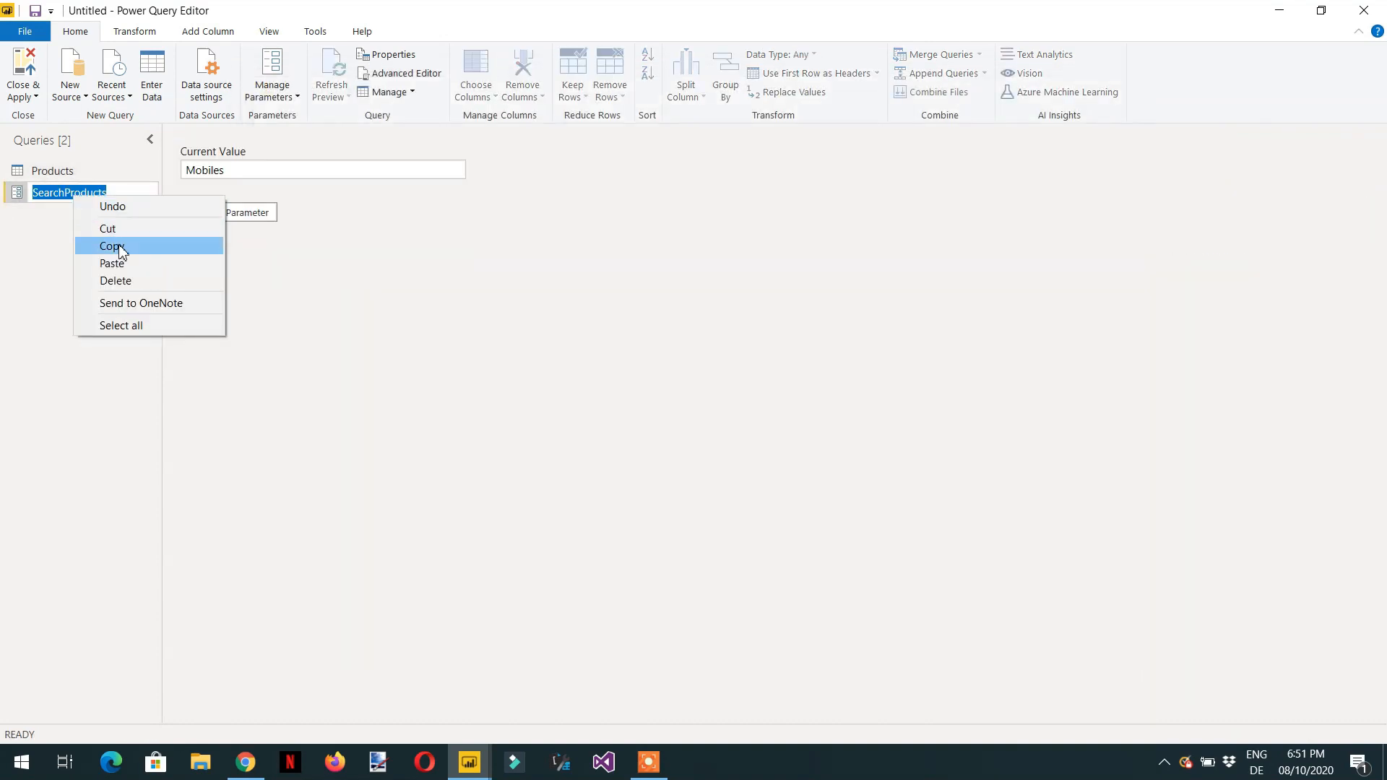
left_click(116, 245)
key("Return")
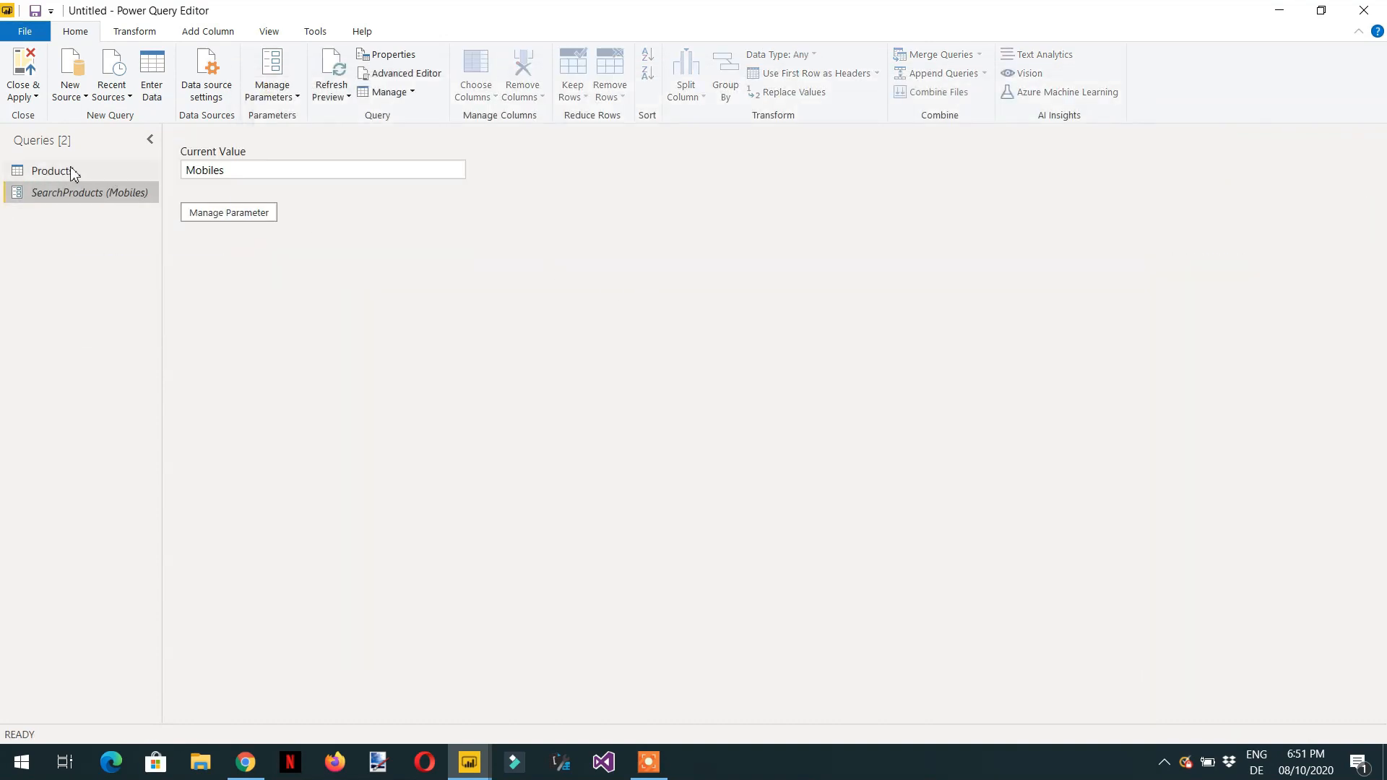
- In the Products query's Advanced Editor, replace the URL's mobile+phones search text with " & SearchProducts and apply
left_click(67, 172)
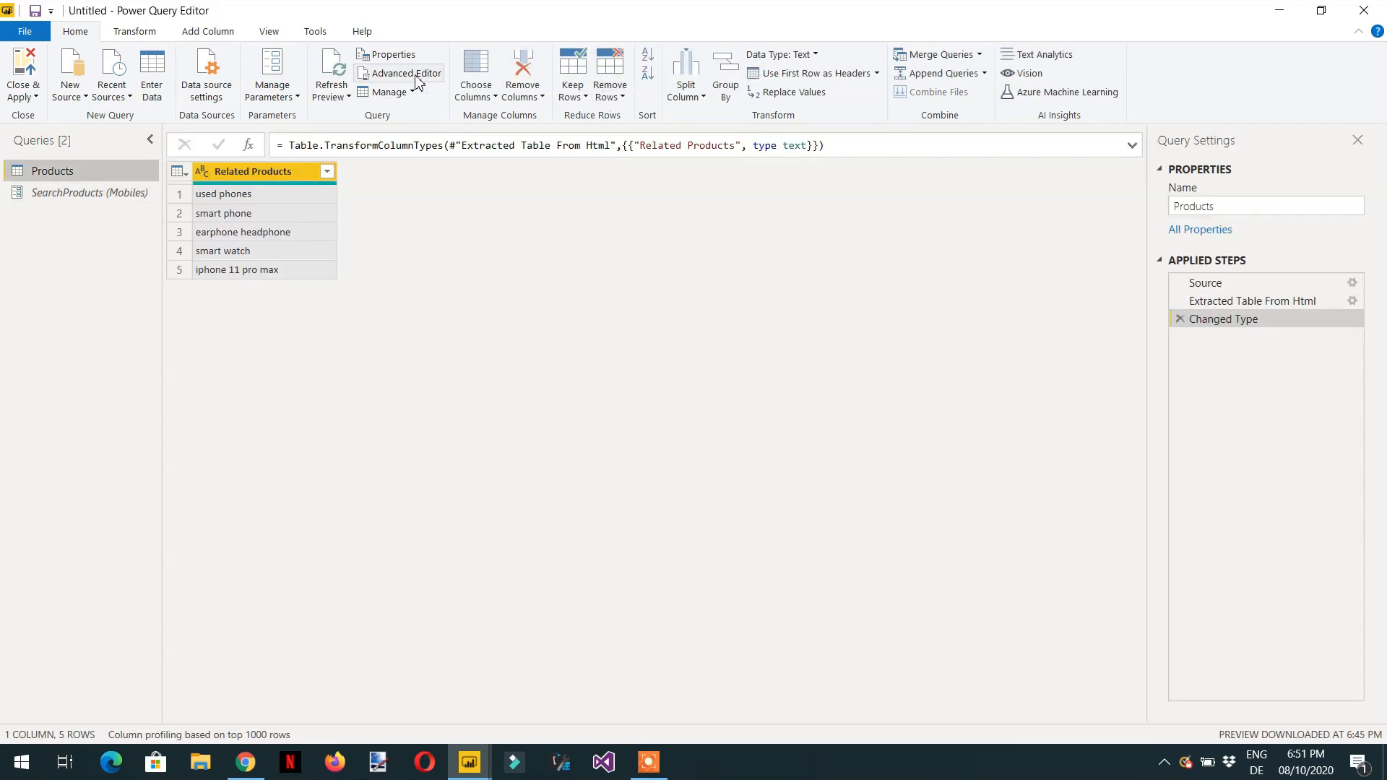
left_click(406, 73)
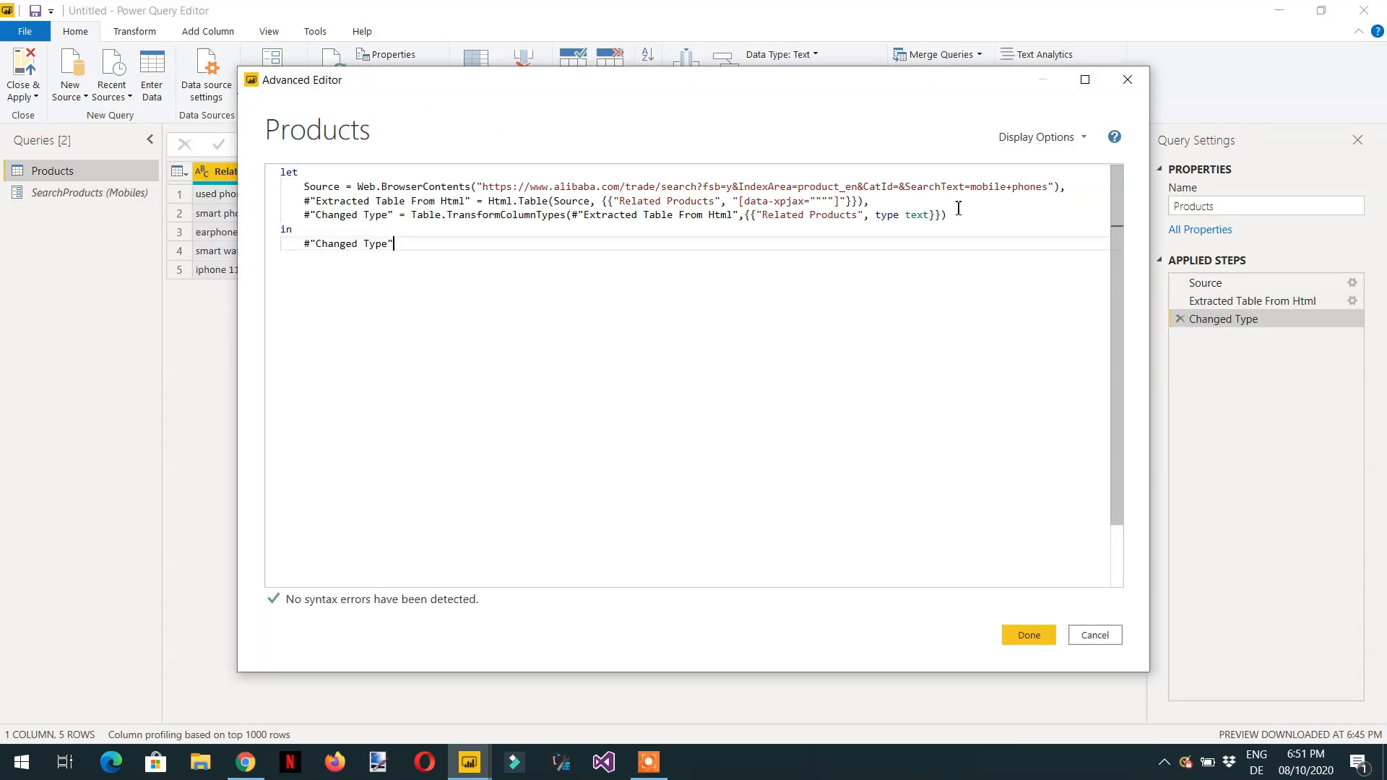
left_click(1044, 189)
key("BackSpace")
key("BackSpace")
key("BackSpace")
key("BackSpace")
key("BackSpace")
key("BackSpace")
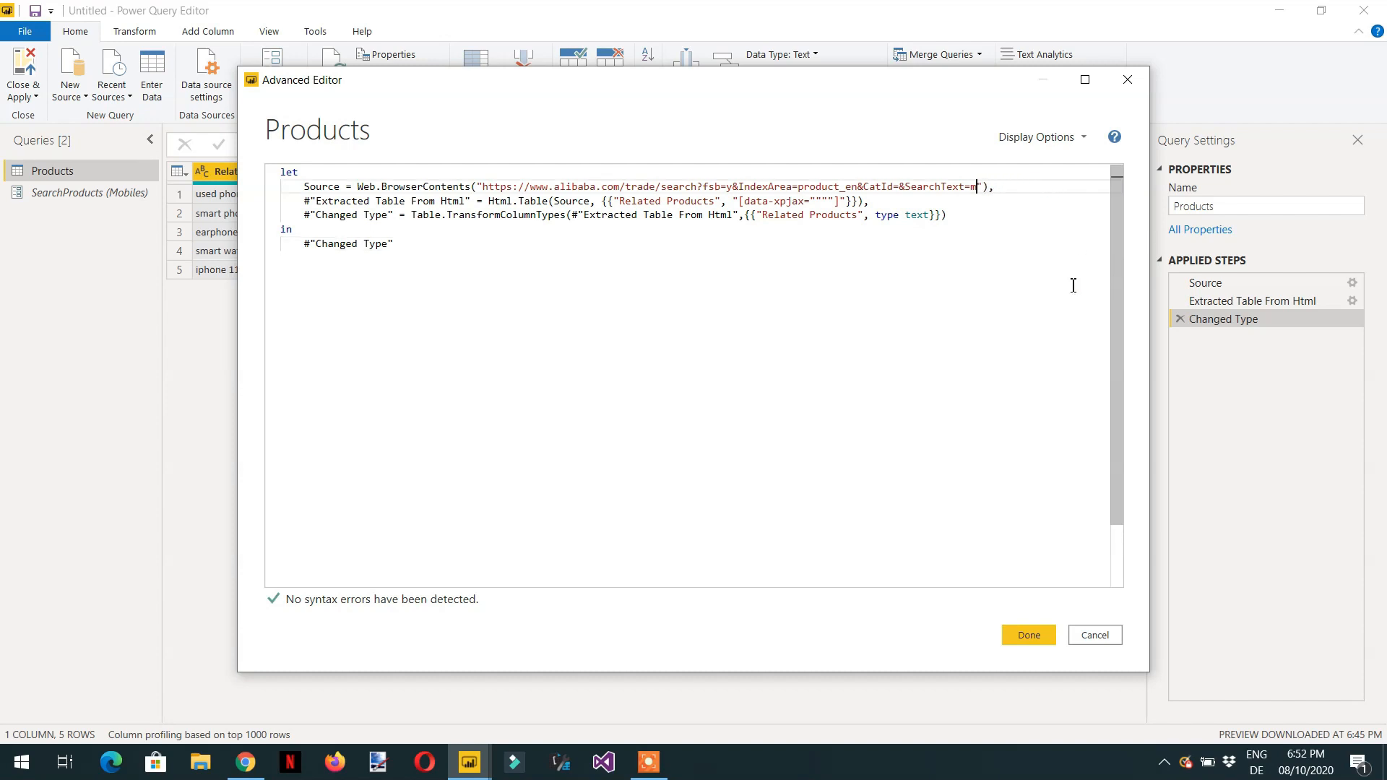
key("BackSpace")
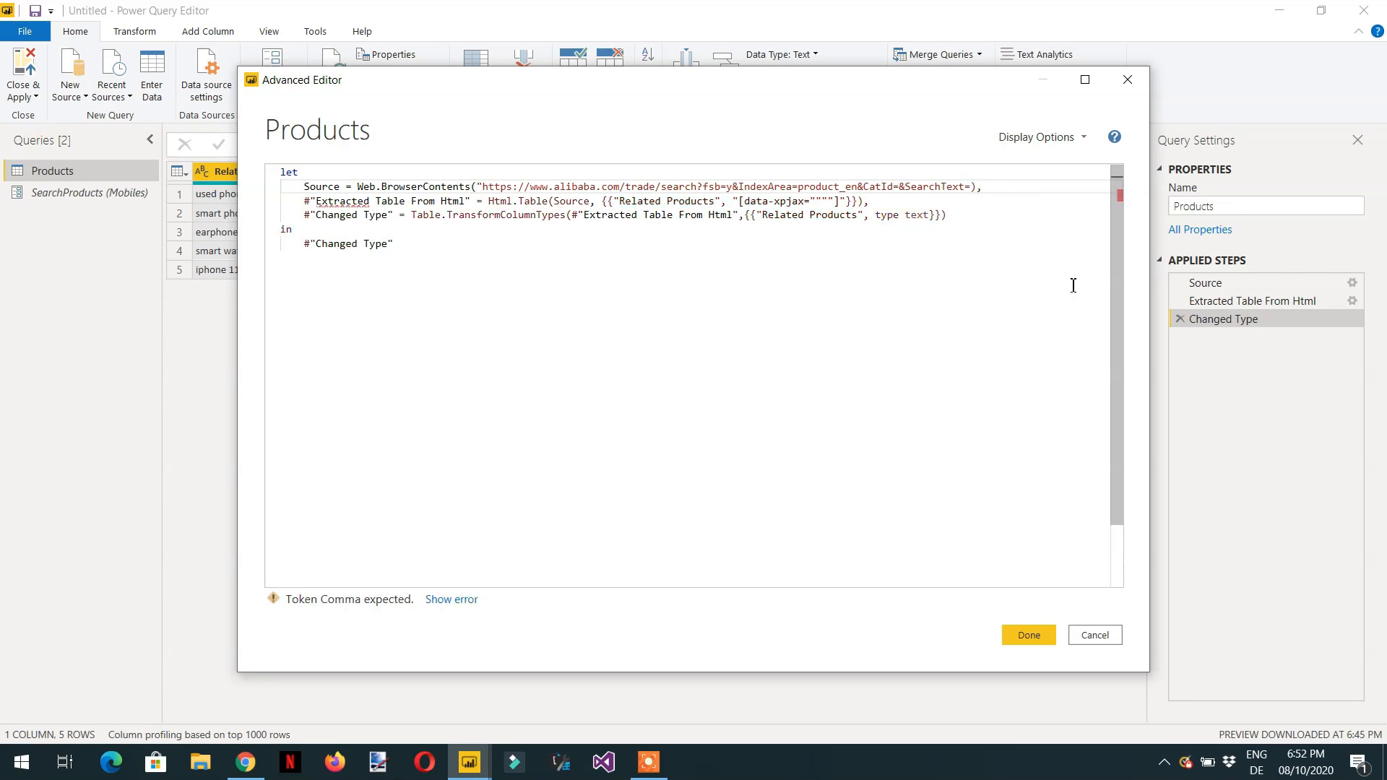
type("\" ")
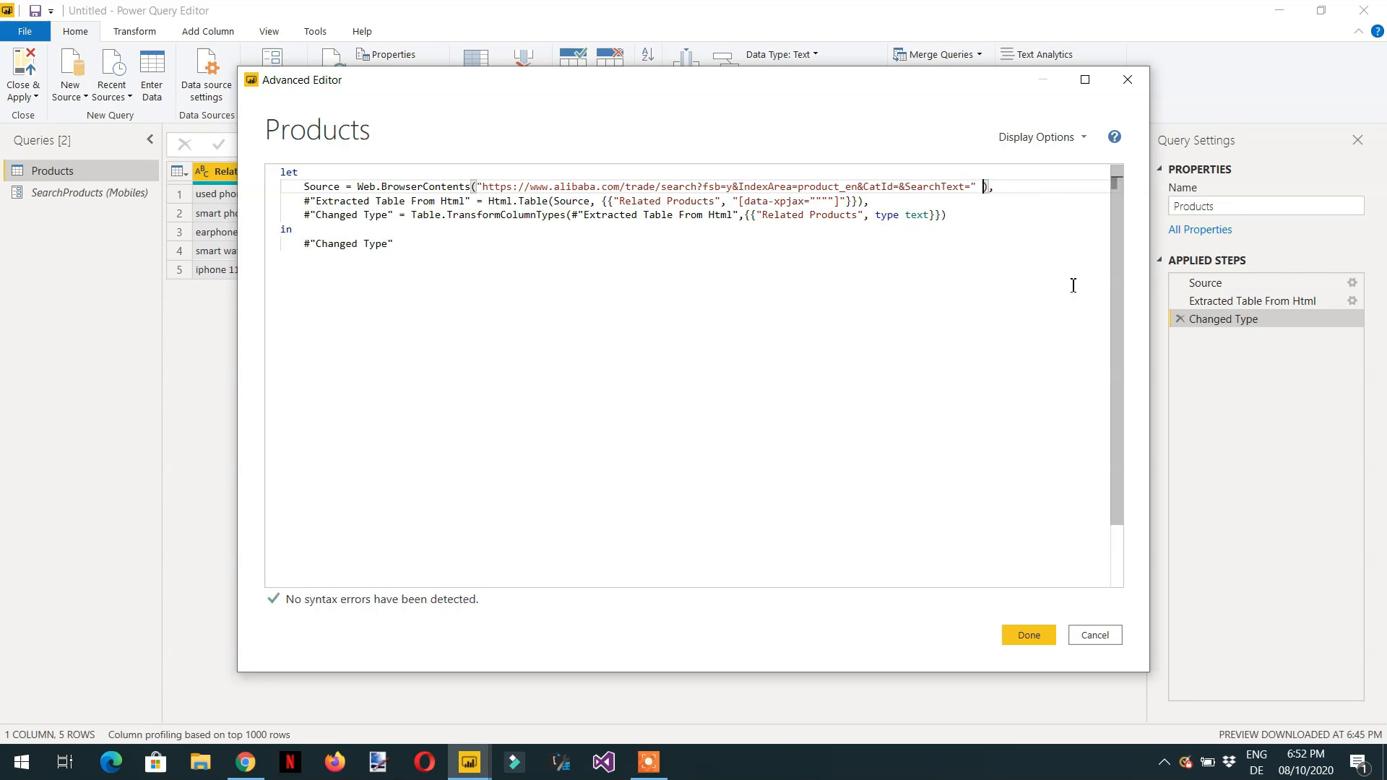
type("& ")
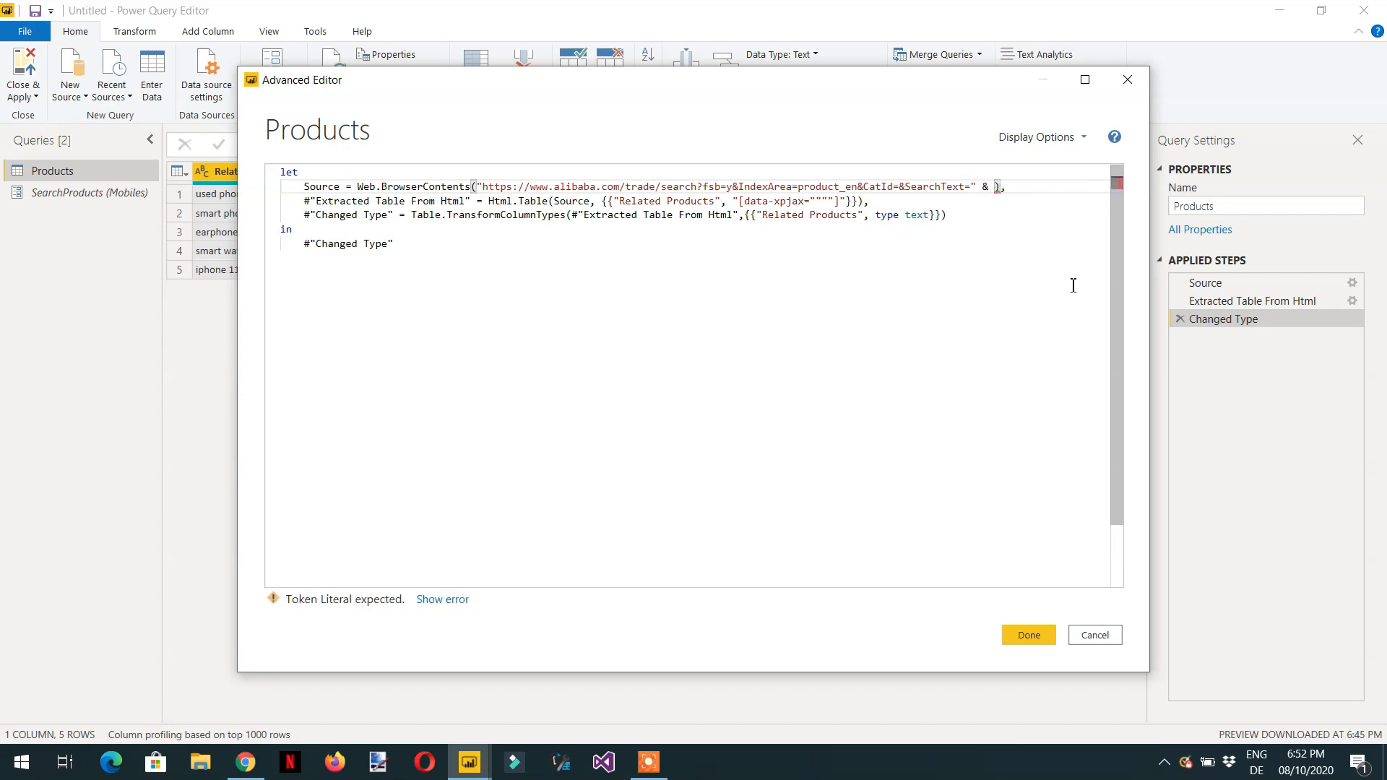
type("SearchProducts")
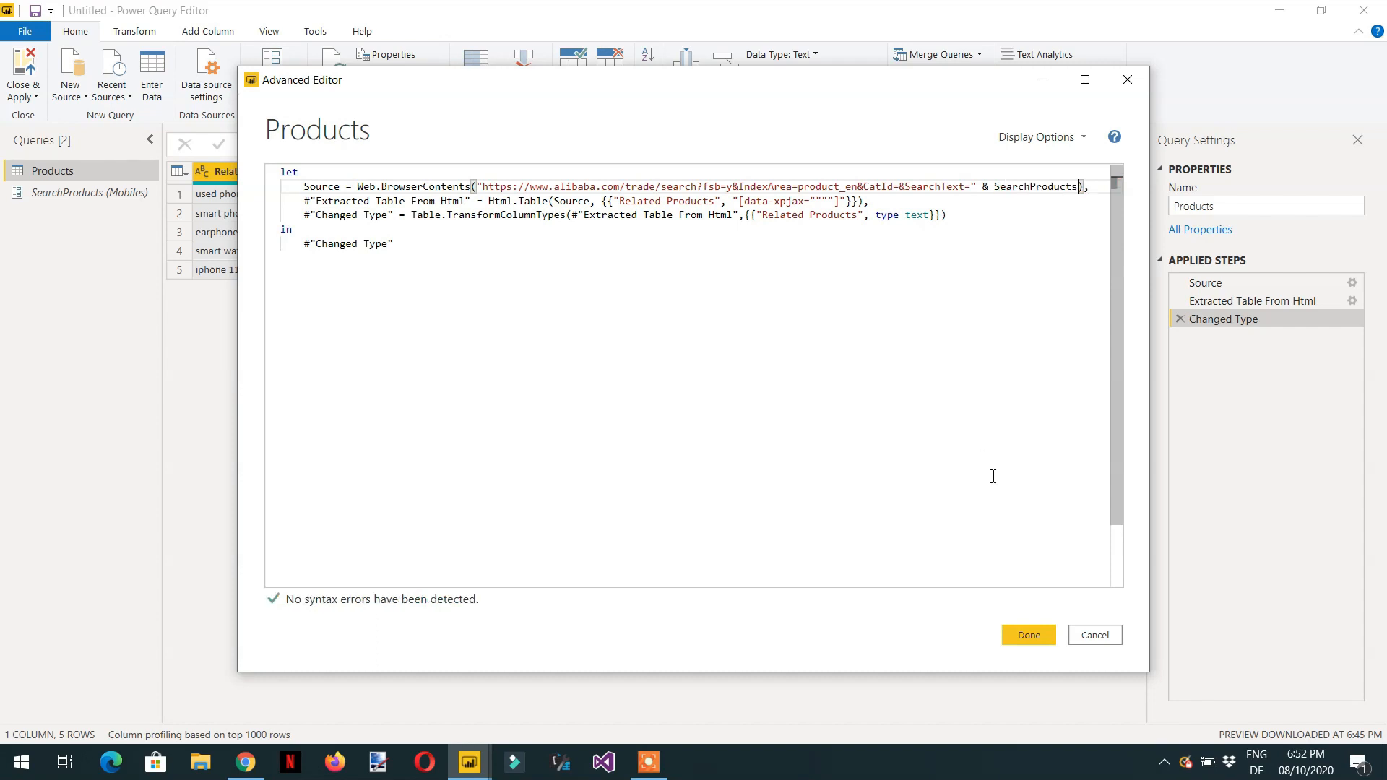
left_click(1029, 636)
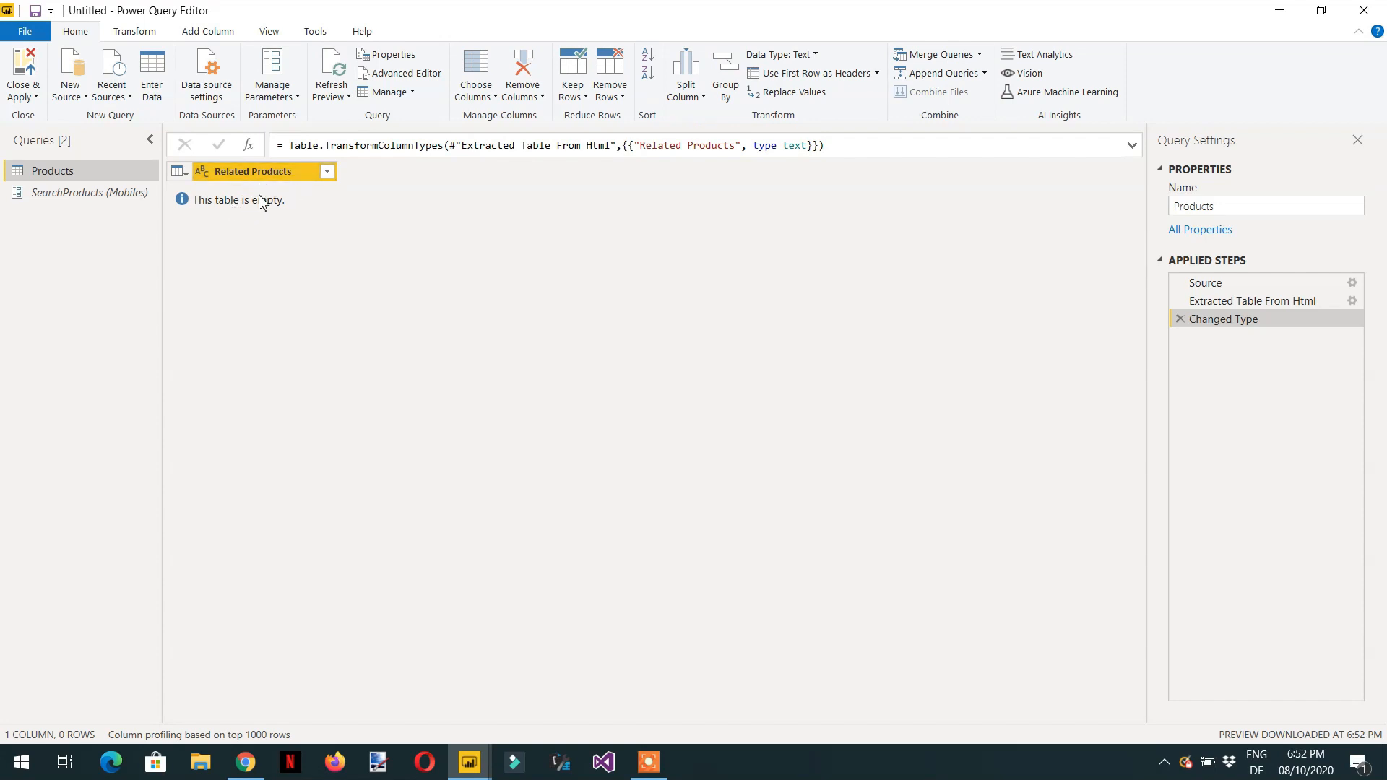
- Set the SearchProducts parameter's current value to mobile phones and preview the Products query
left_click(115, 202)
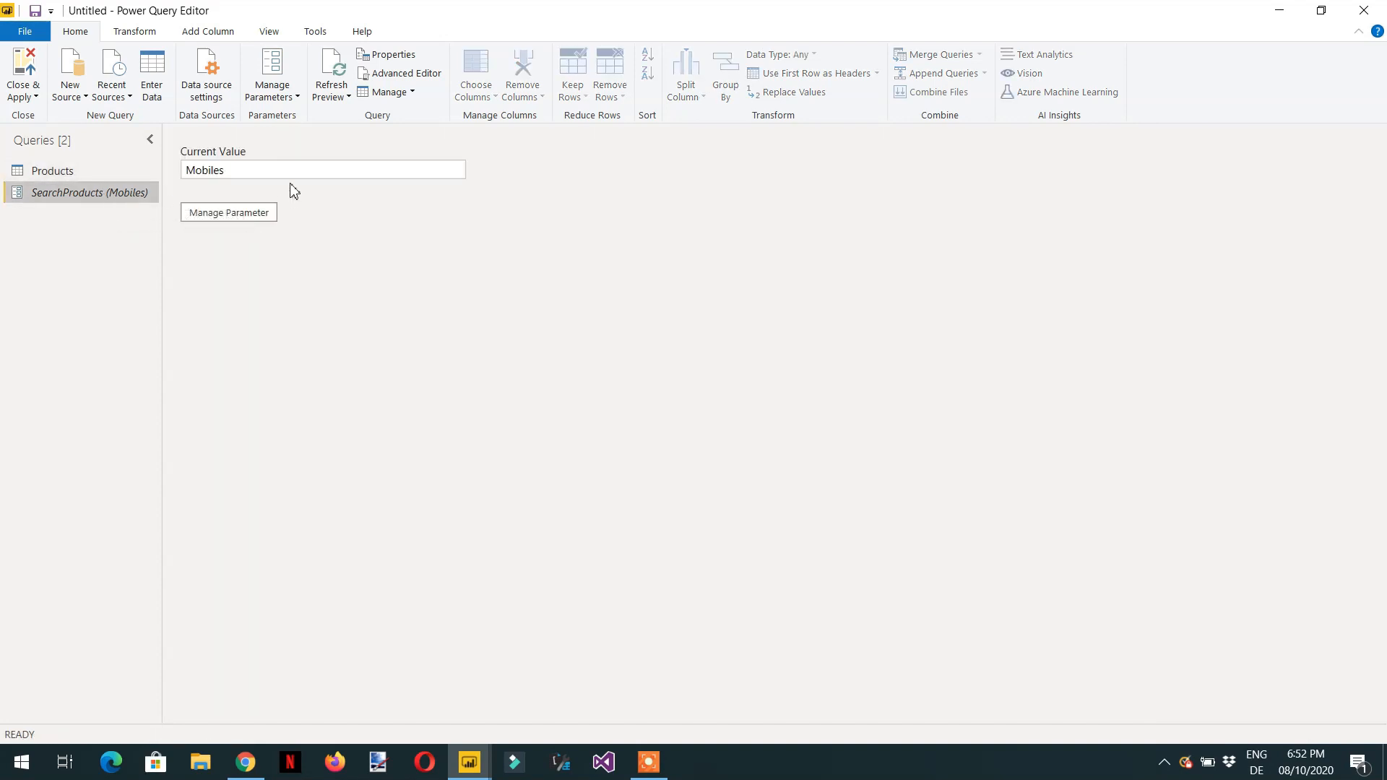
left_click_drag(282, 173, 107, 174)
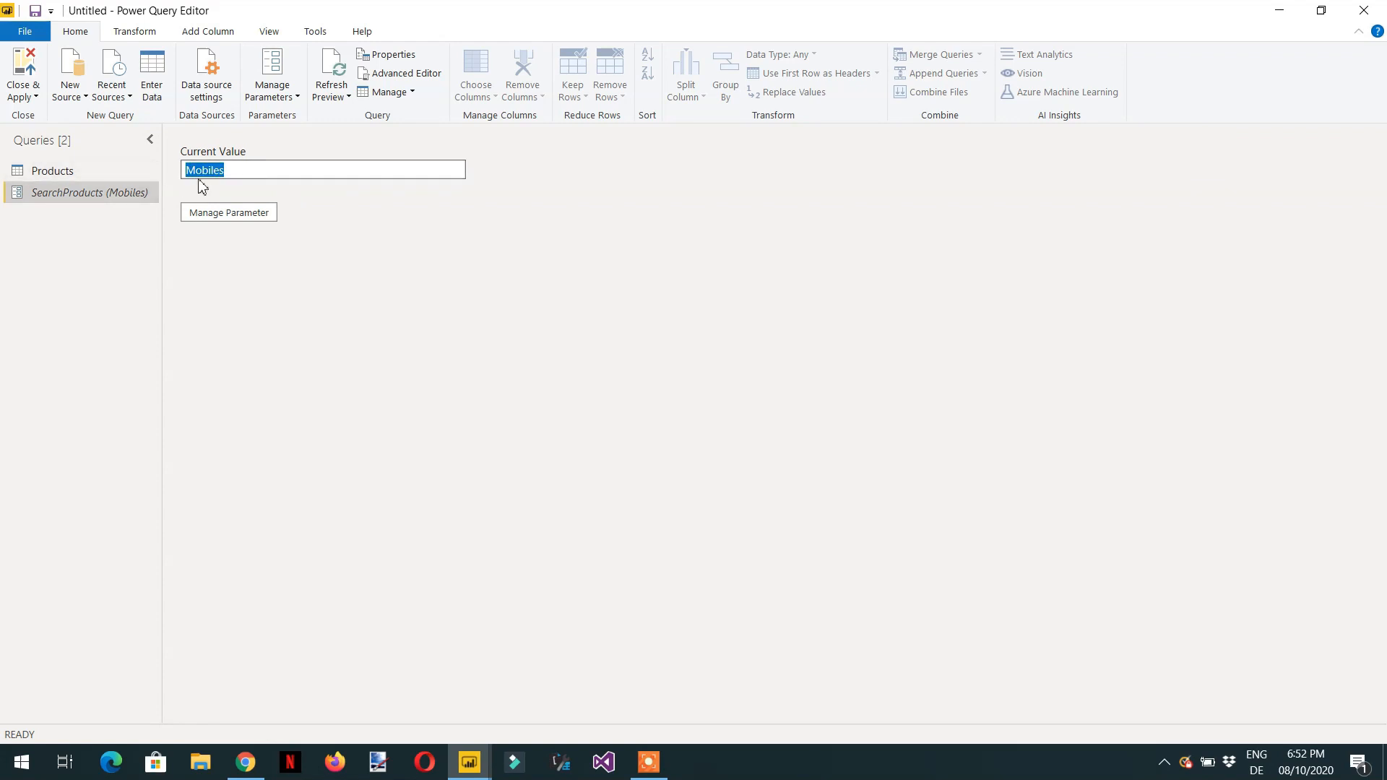
type("mo")
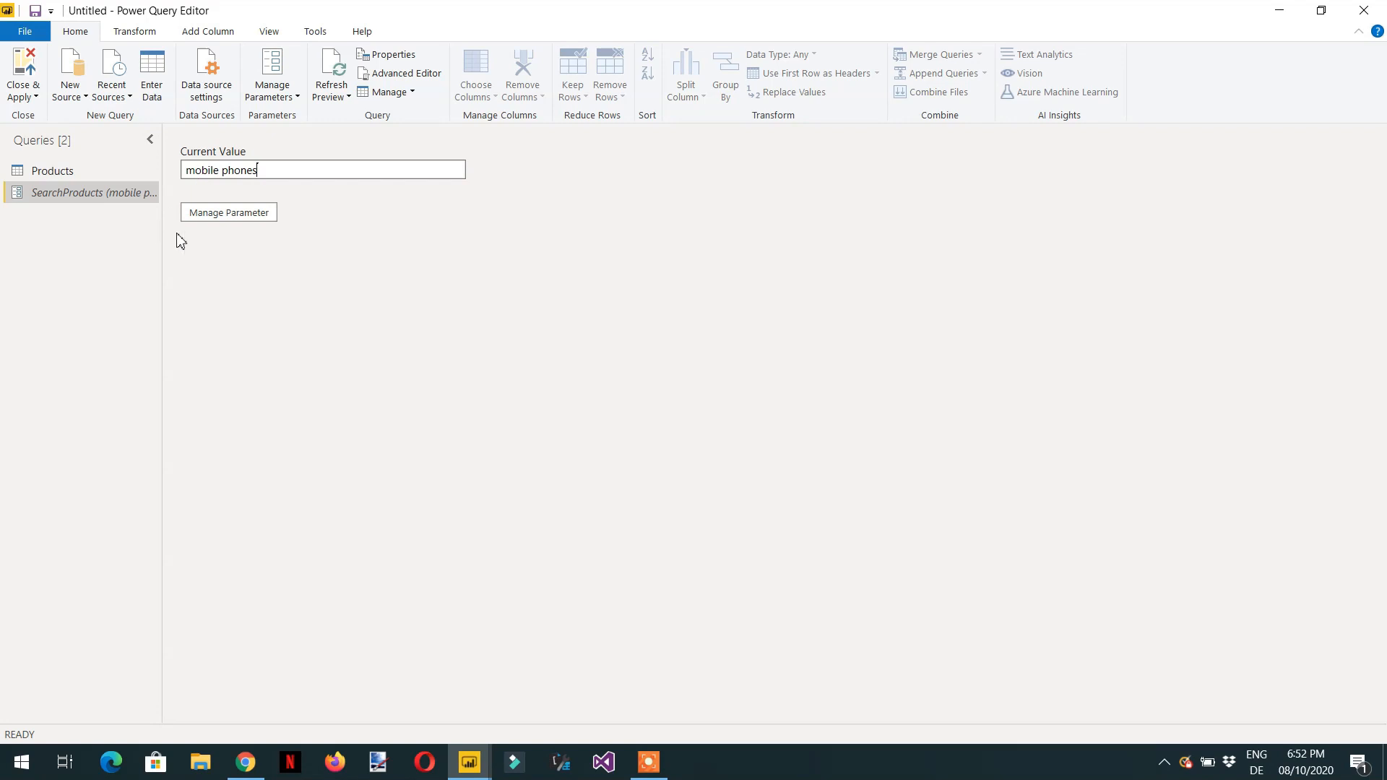
left_click(71, 172)
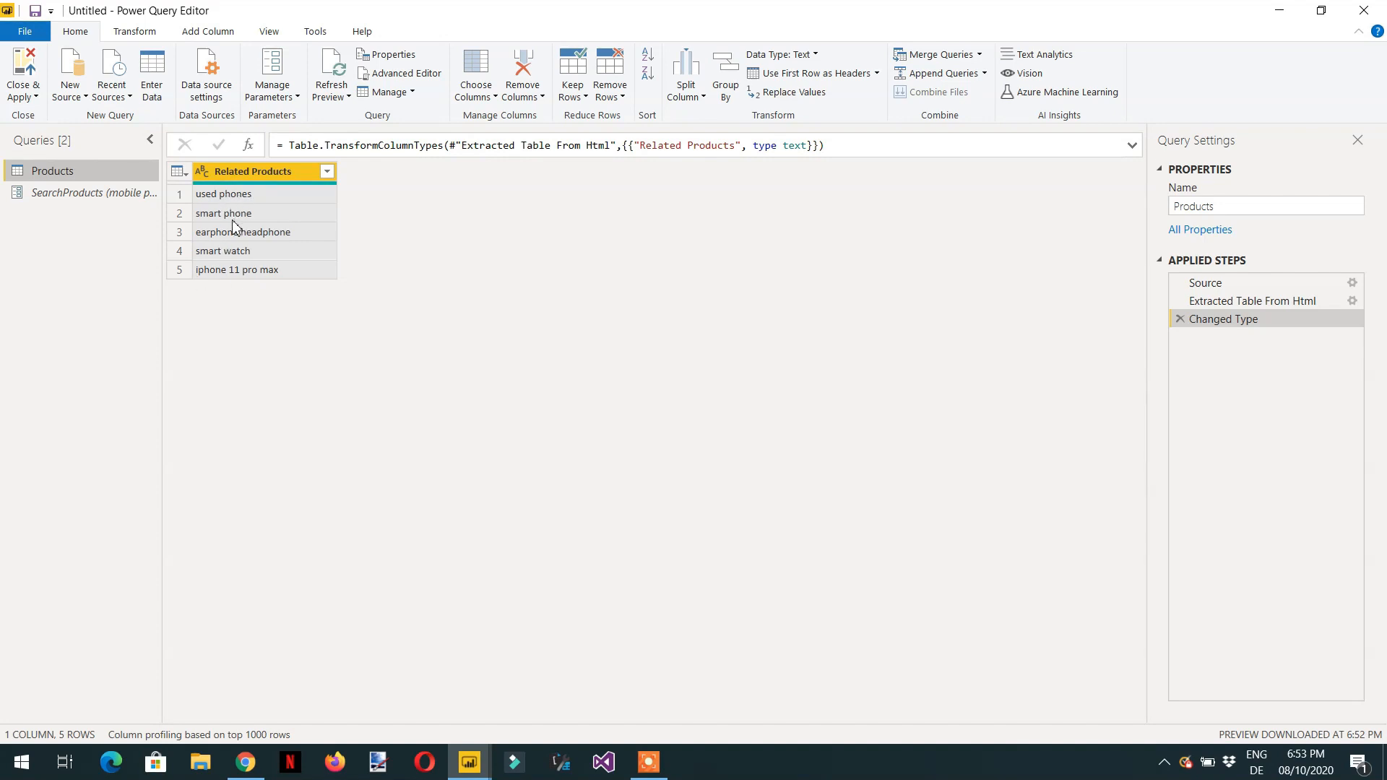
- Change the SearchProducts current value to camera and preview the Products query again
left_click(80, 193)
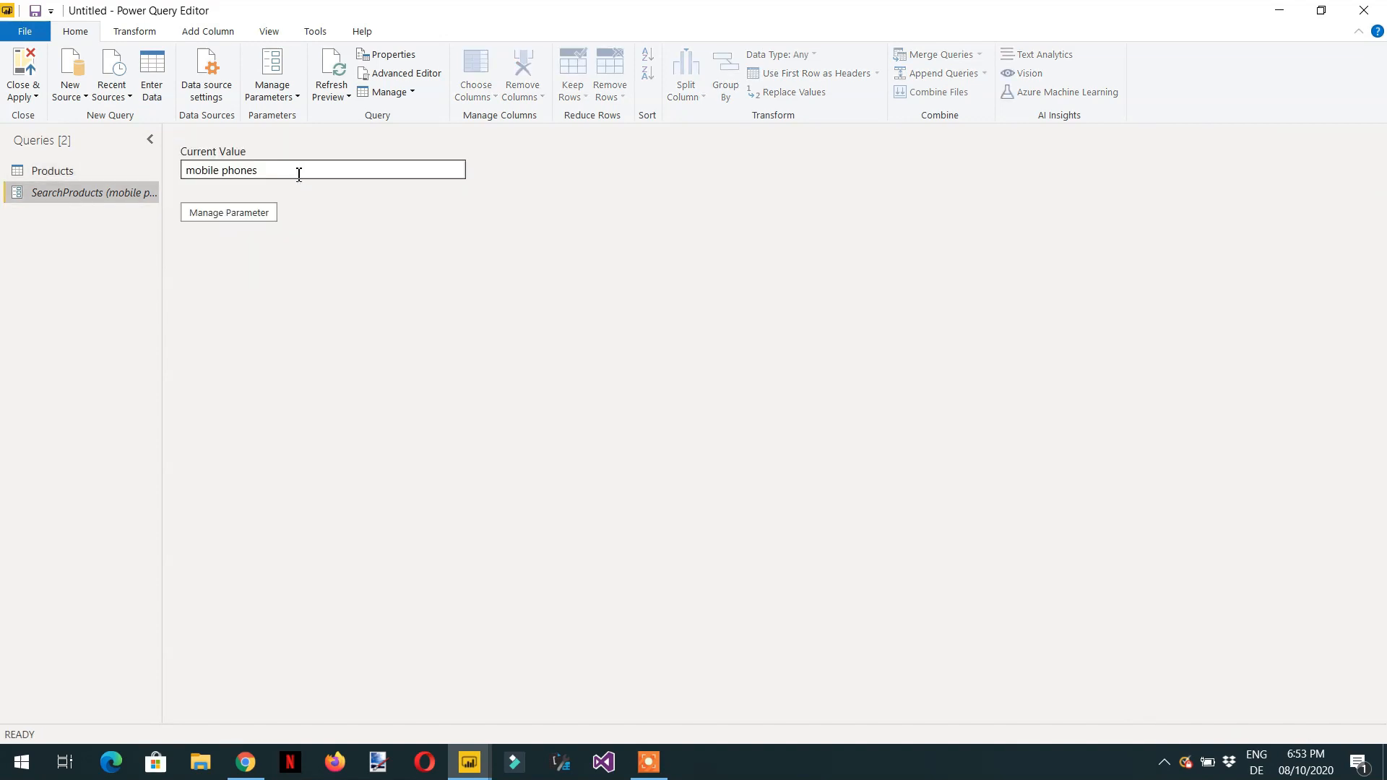
type("camera")
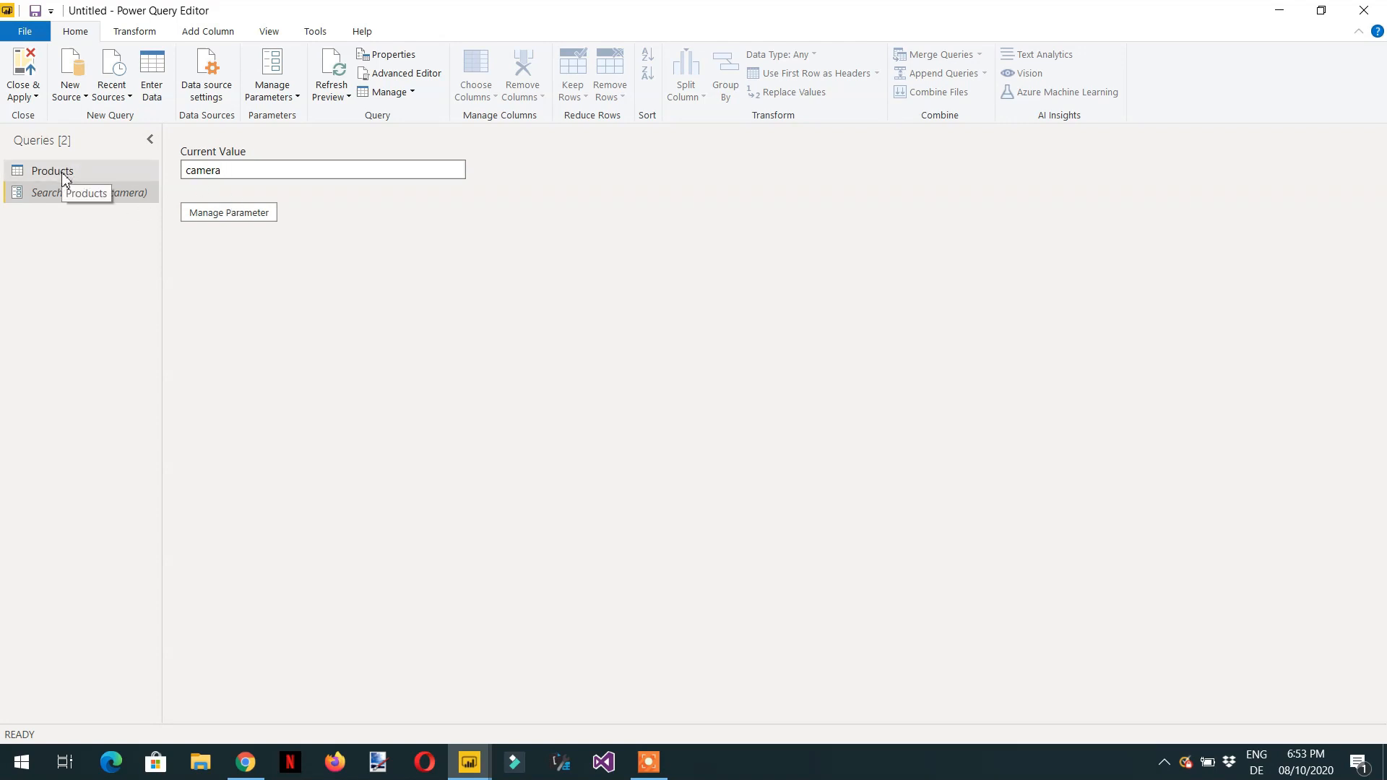
left_click(64, 173)
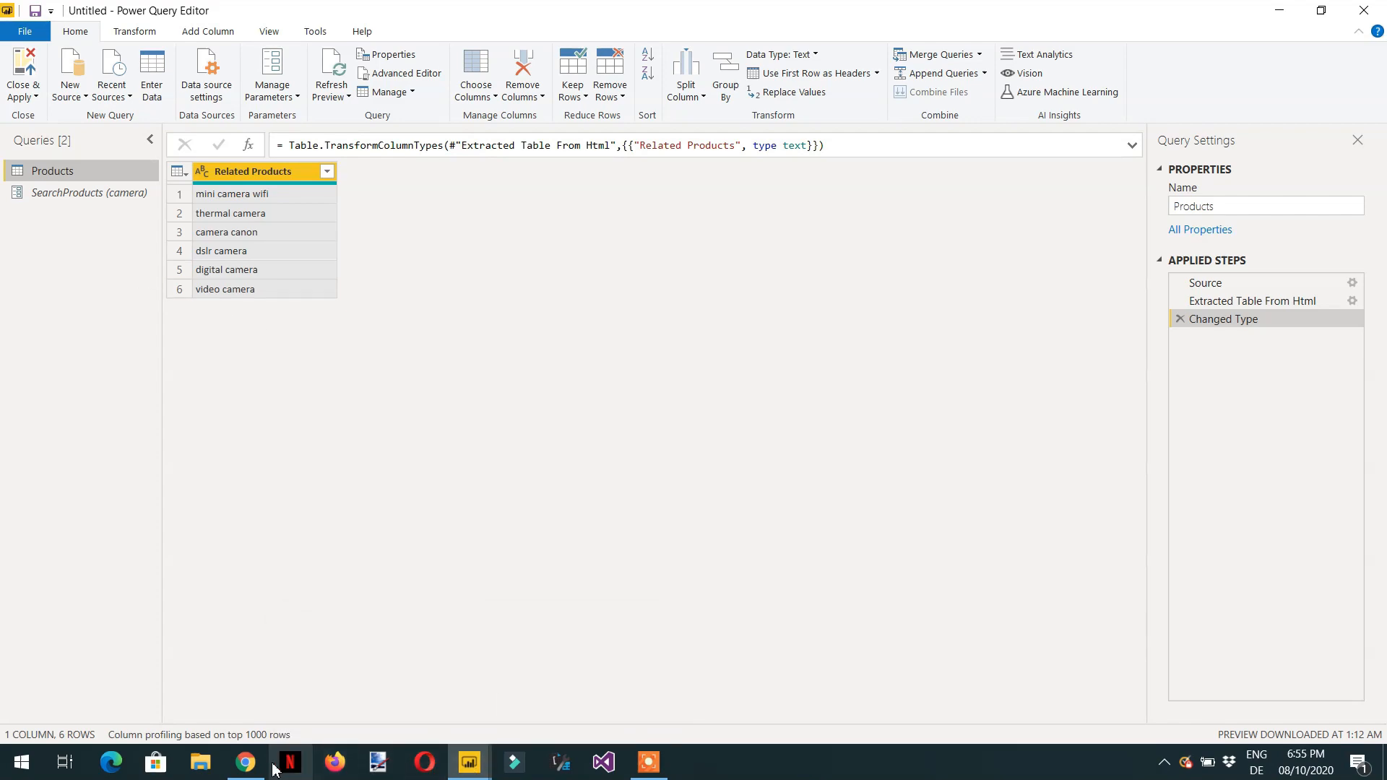
- Copy the Alibaba search page URL from the browser's address bar and return to Power Query Editor
left_click(246, 762)
left_click(423, 49)
right_click(423, 48)
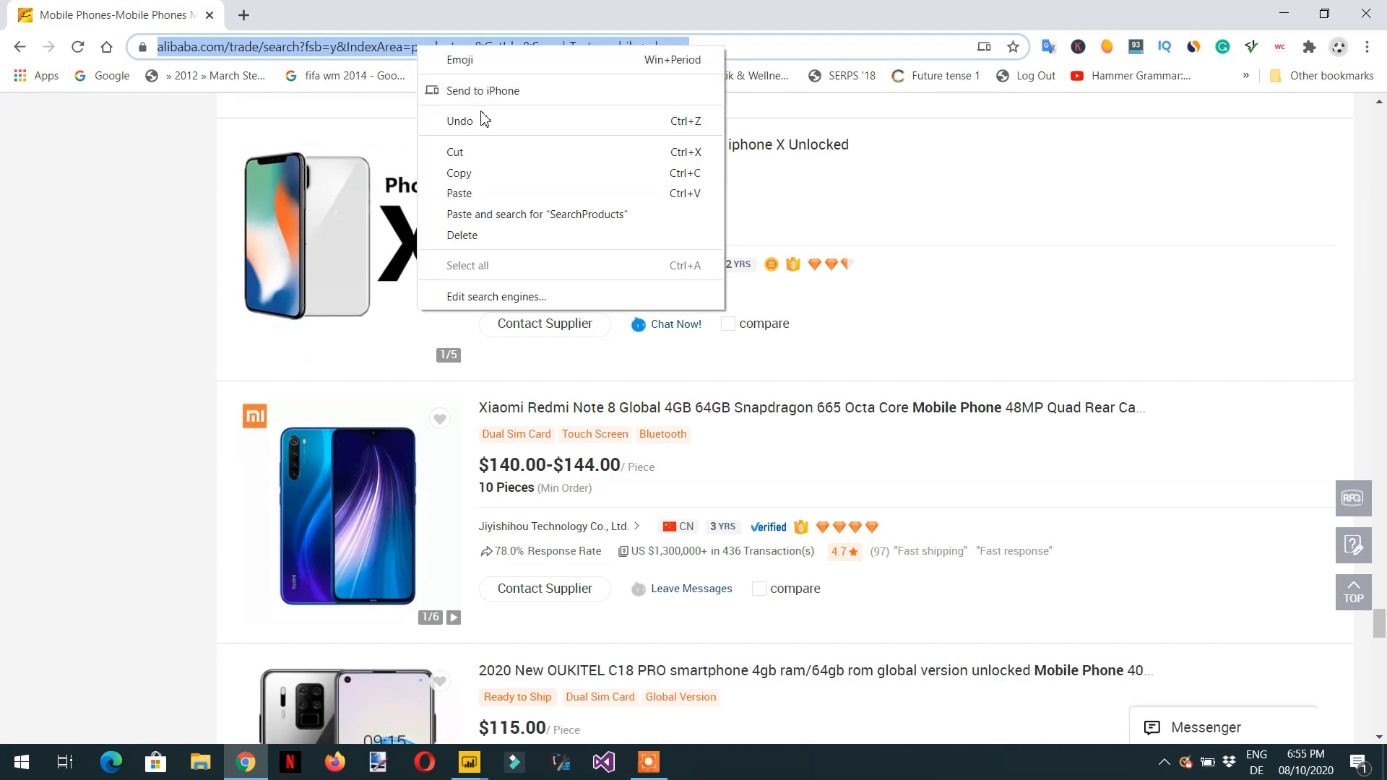
left_click(497, 173)
key("alt+Tab")
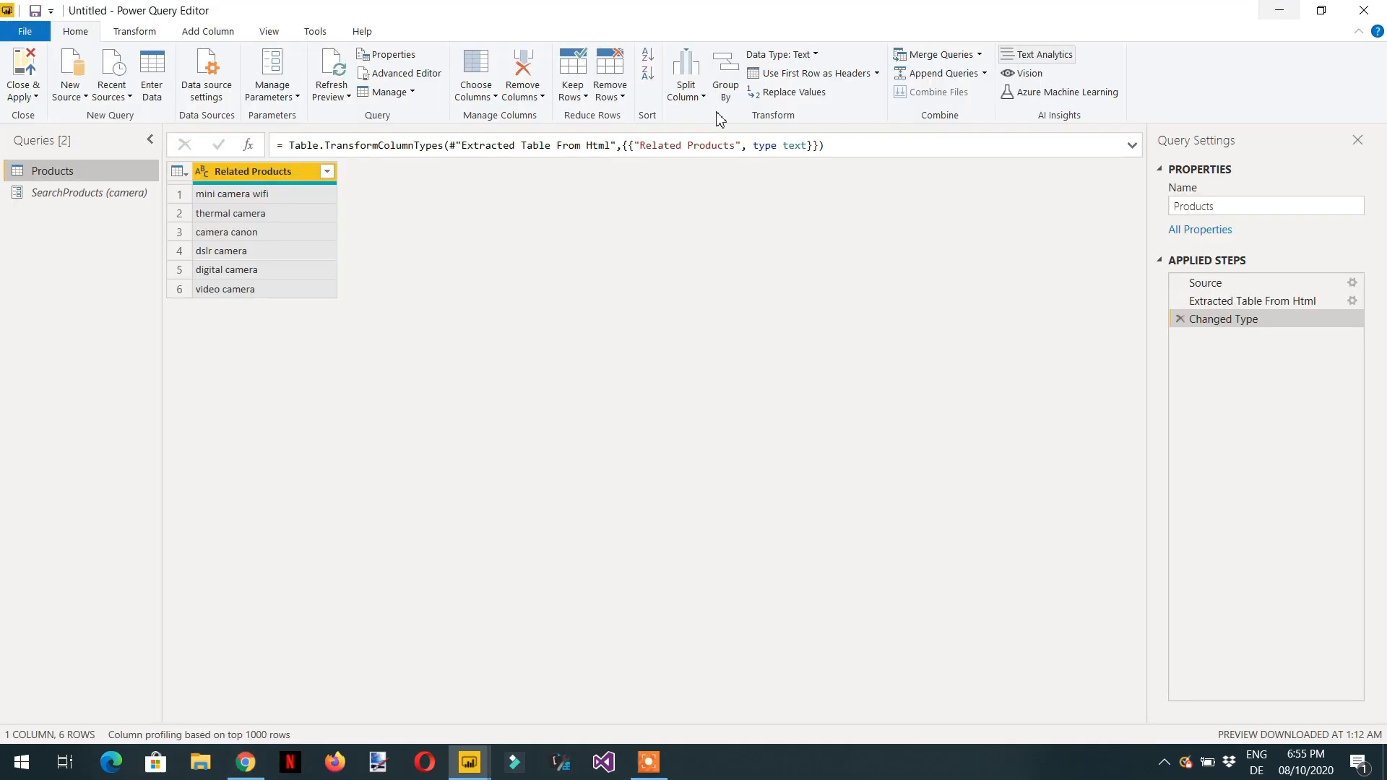
- Create a new Web query from the pasted Alibaba search URL
right_click(82, 316)
mouse_move(144, 342)
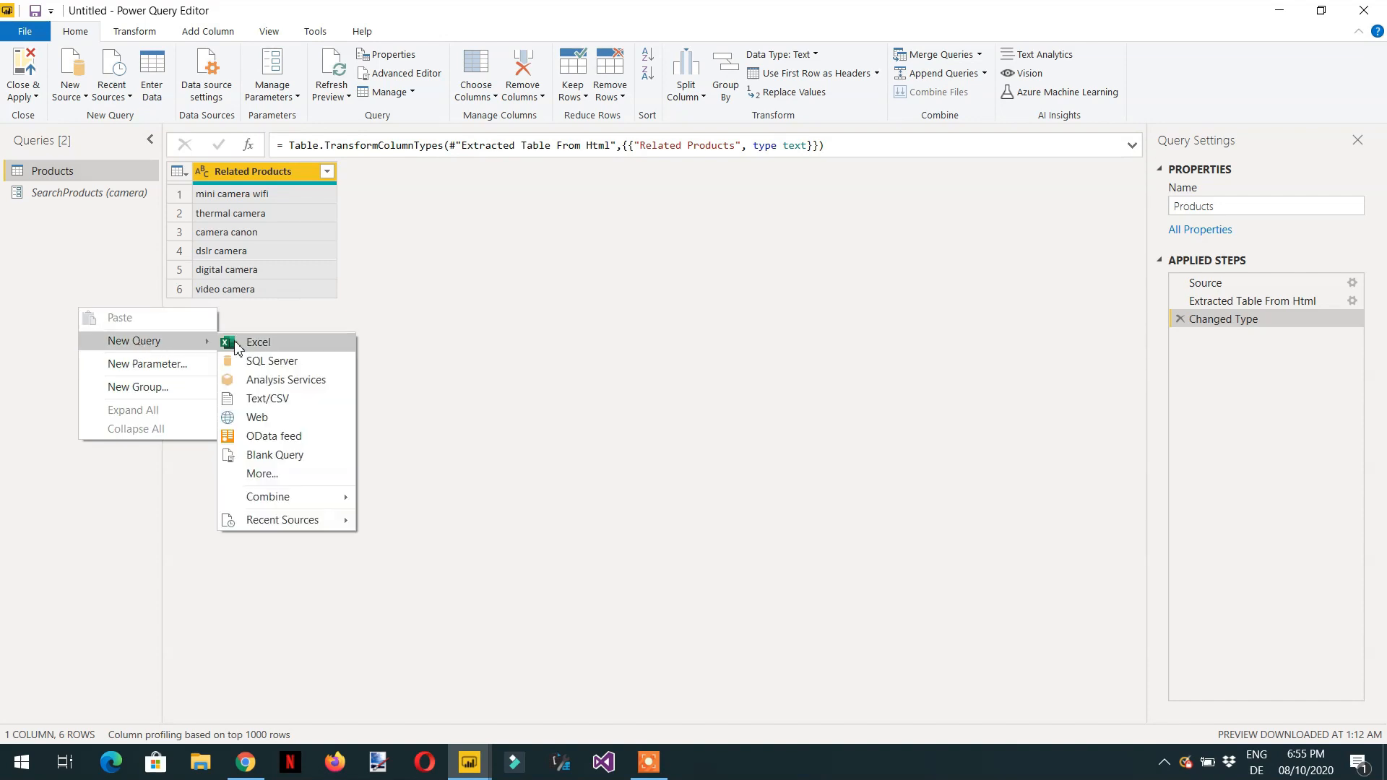
left_click(269, 418)
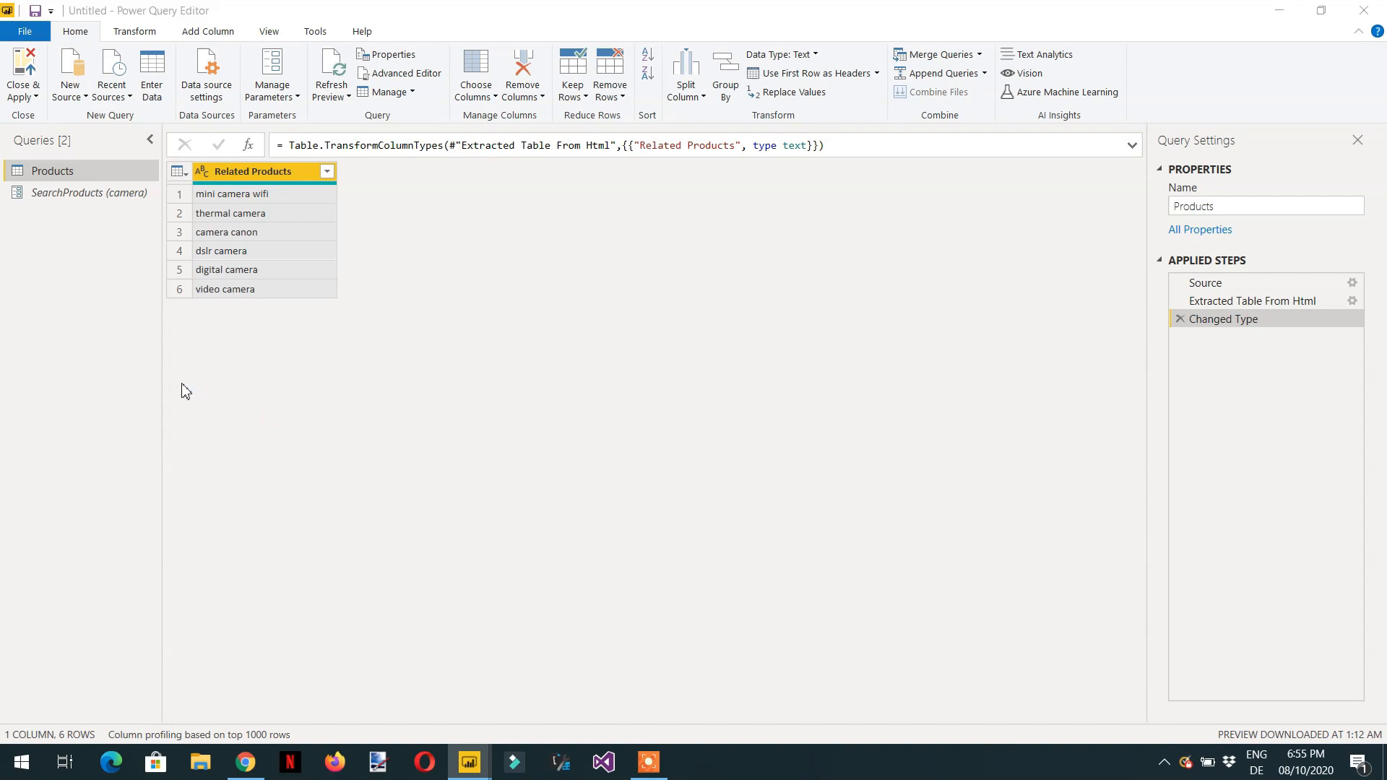
key("ctrl+v")
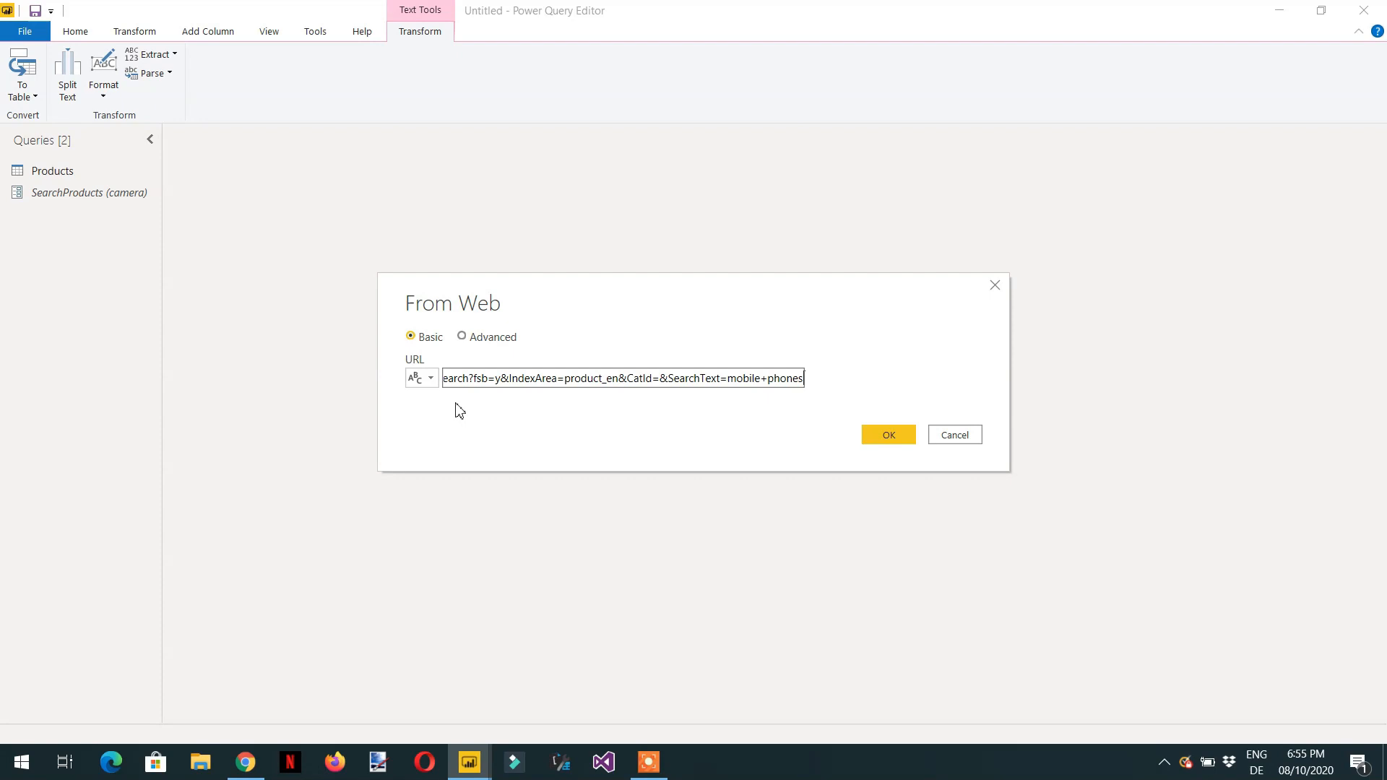
left_click(899, 438)
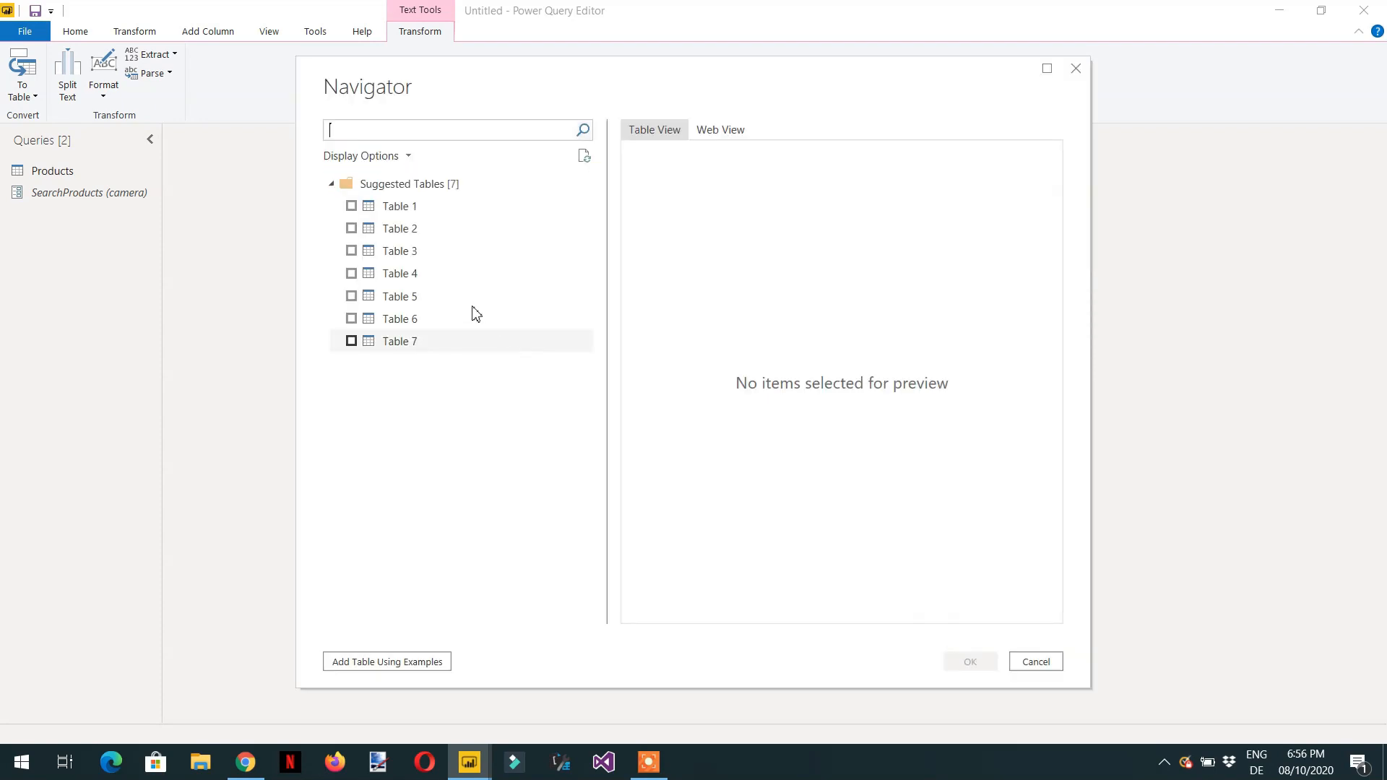
- Preview Table 1 in the Navigator and load it as a new query
left_click(402, 208)
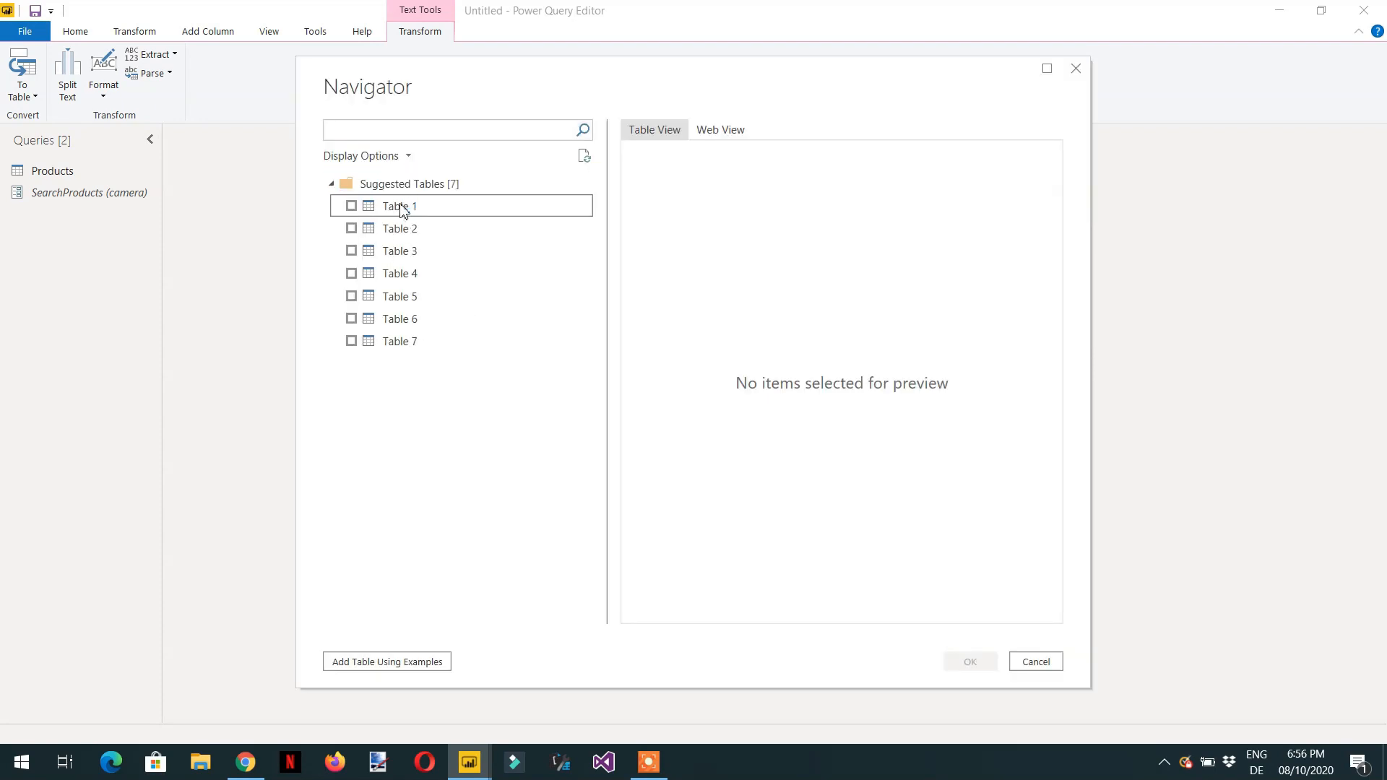
left_click(394, 211)
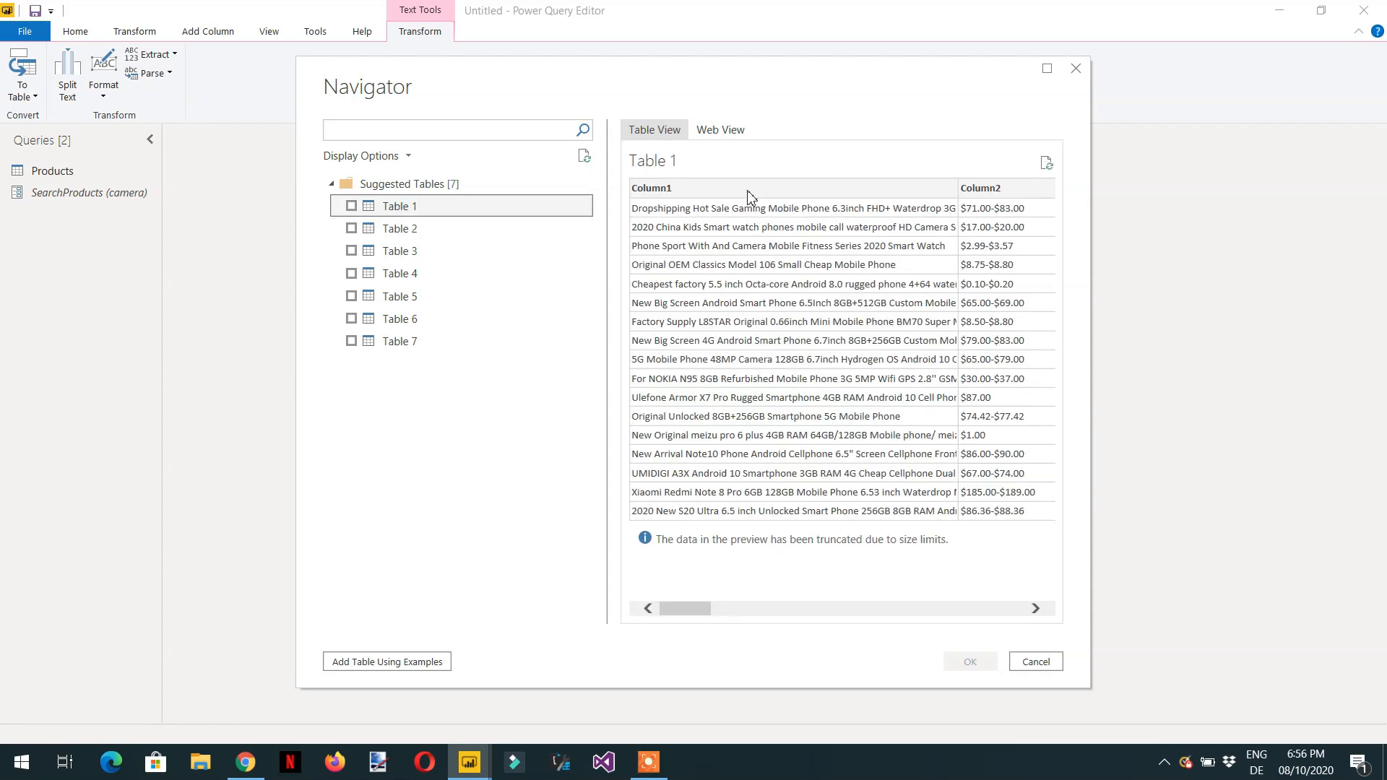
left_click_drag(687, 611, 734, 625)
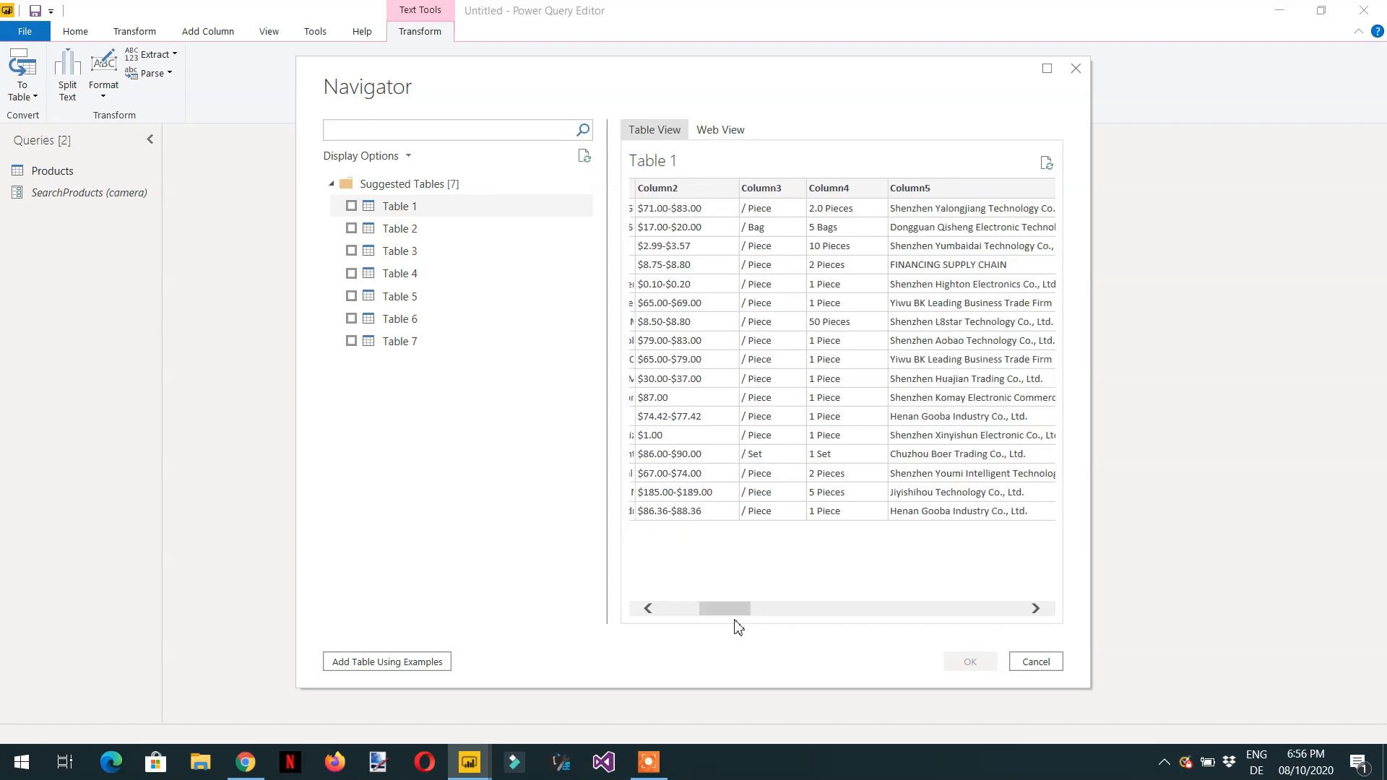
left_click(351, 207)
left_click(970, 661)
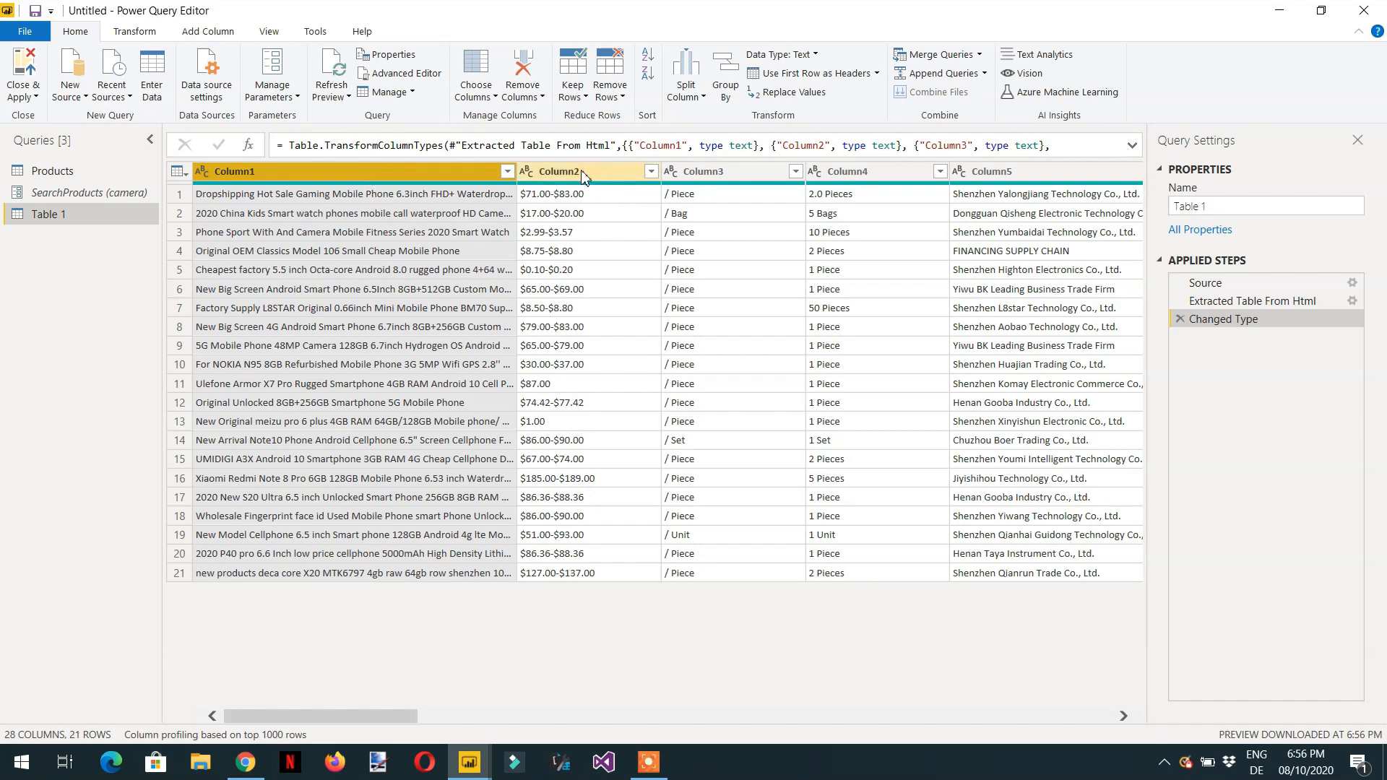
- Keep only Column1, Column2, Column4, Column5 and Column18, removing all other columns
left_click(568, 178, "ctrl")
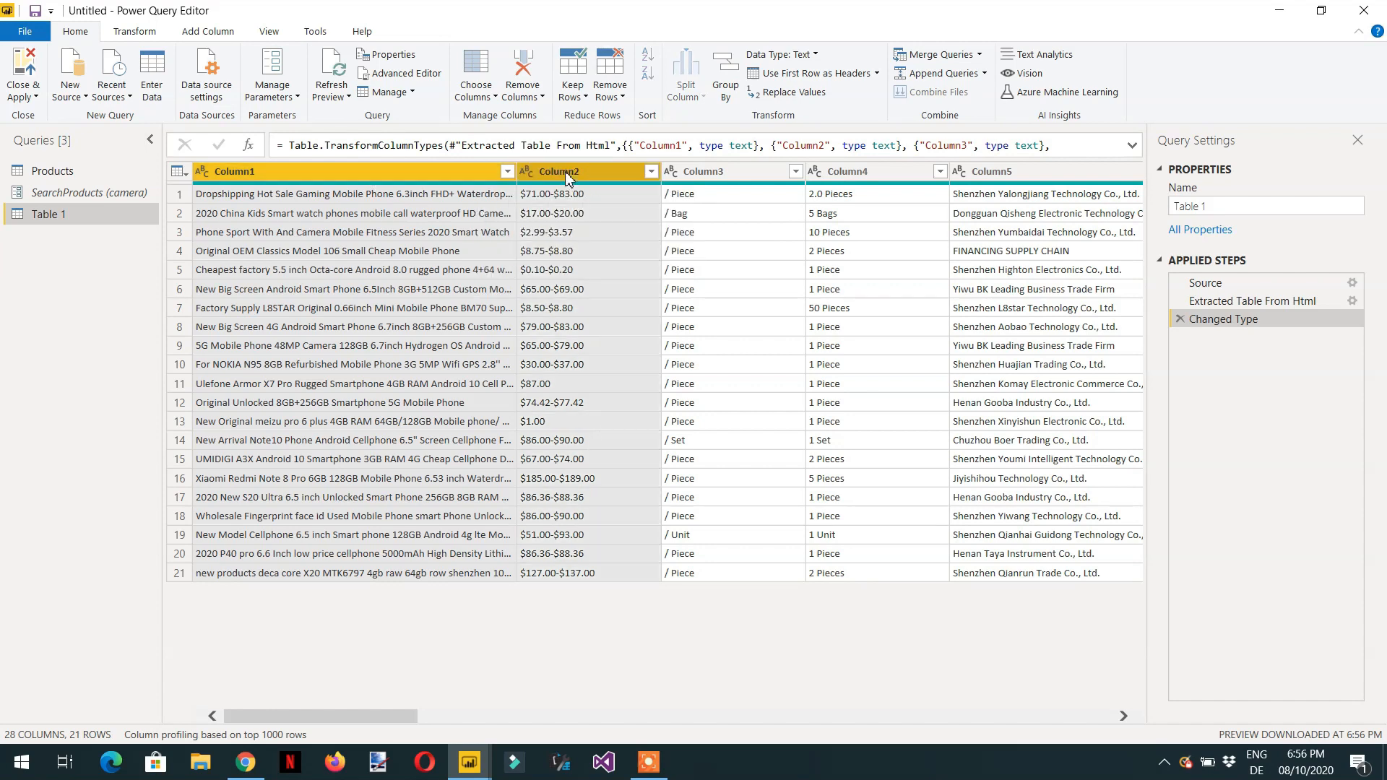
left_click(865, 178, "ctrl")
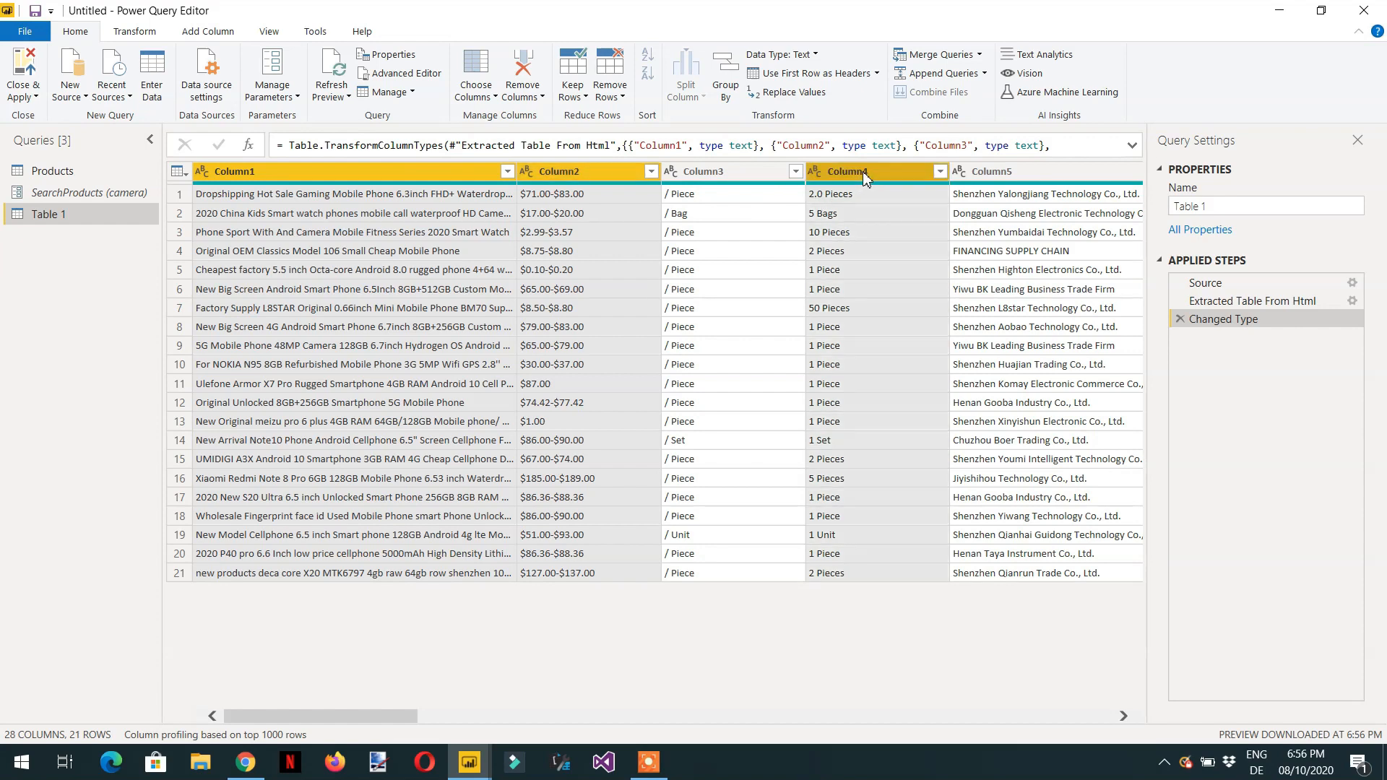
left_click(1029, 180, "ctrl")
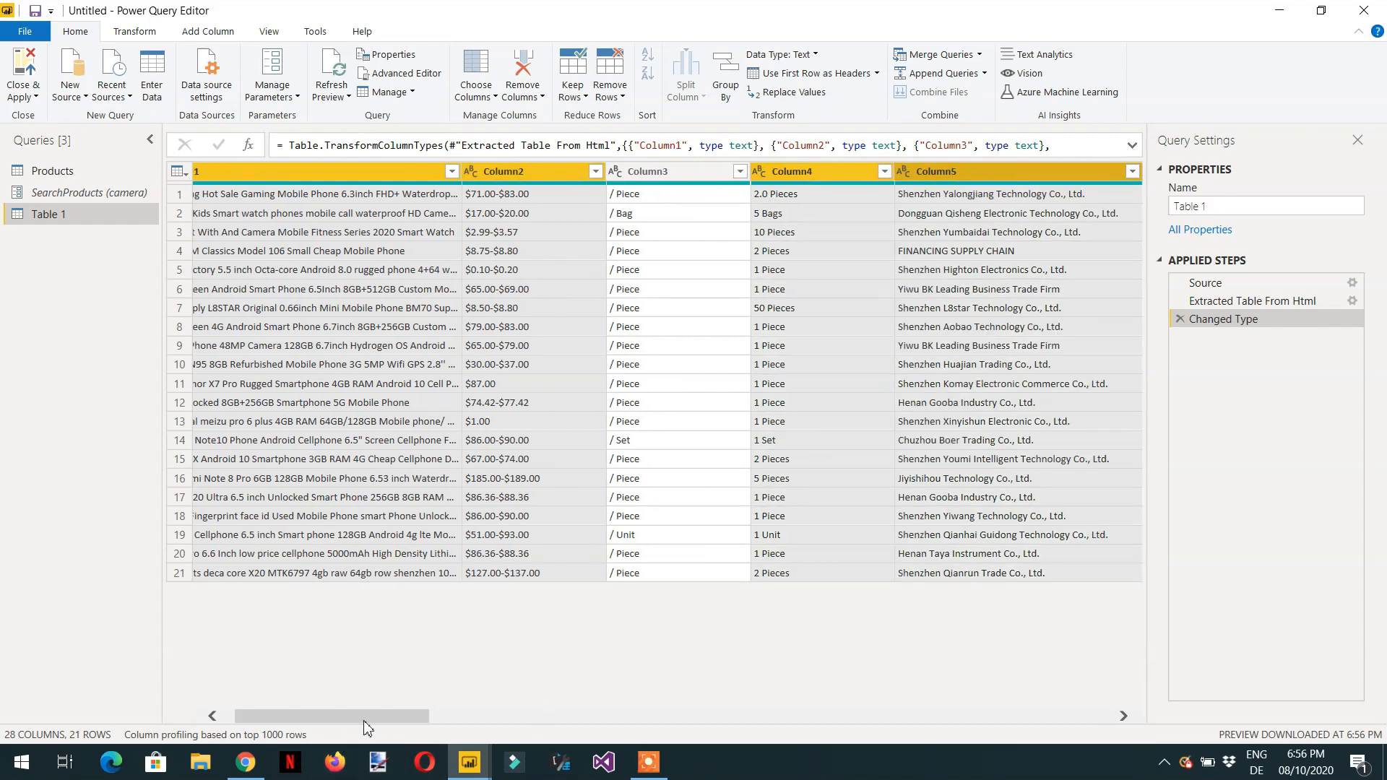
left_click_drag(367, 718, 787, 726)
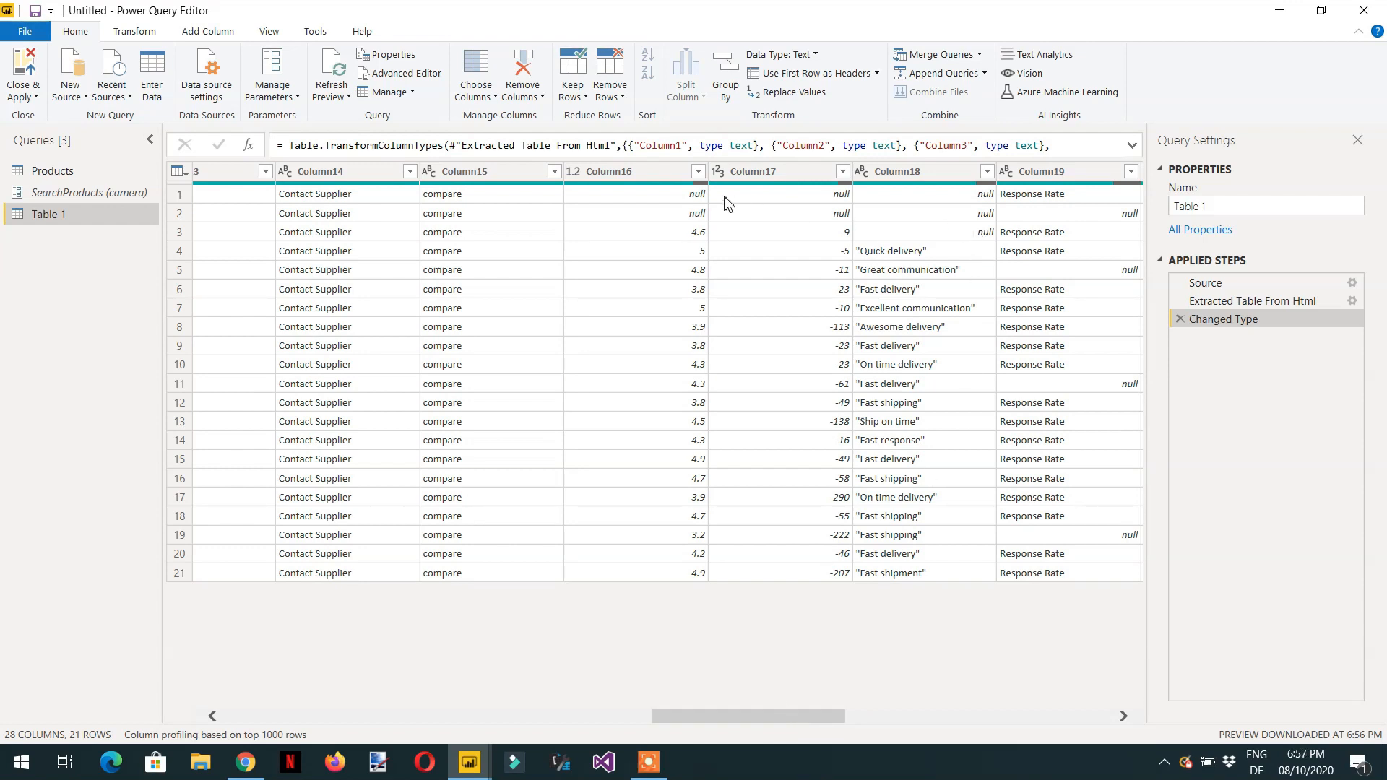
left_click(625, 178)
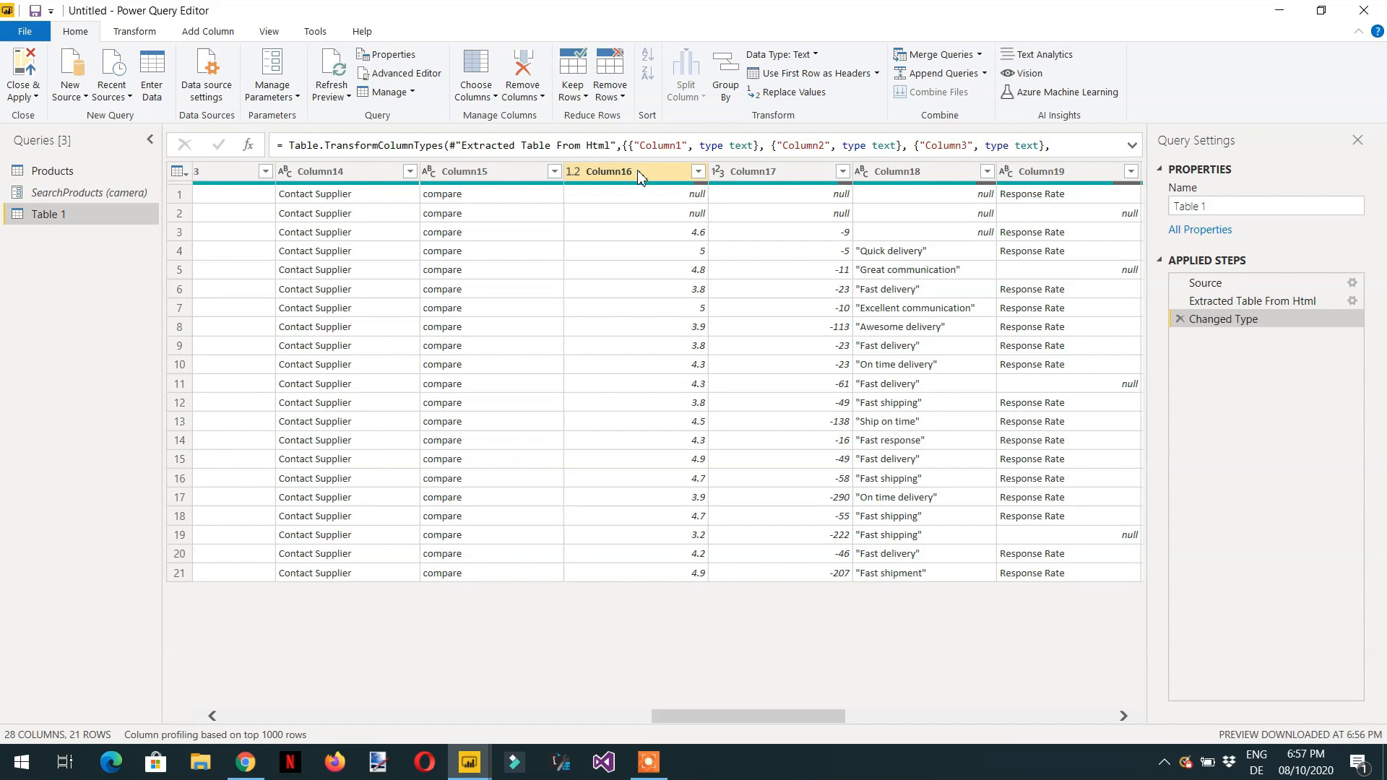
left_click(942, 173)
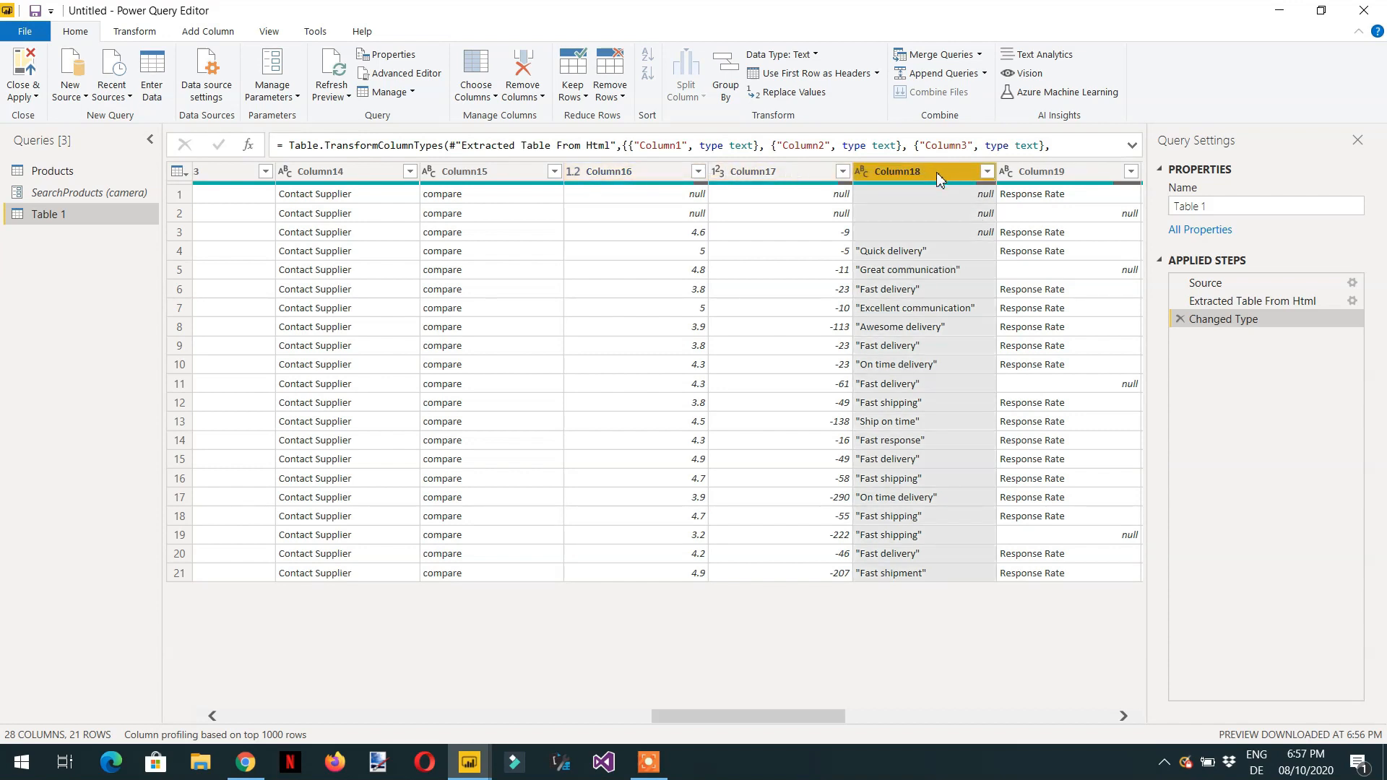
right_click(936, 172)
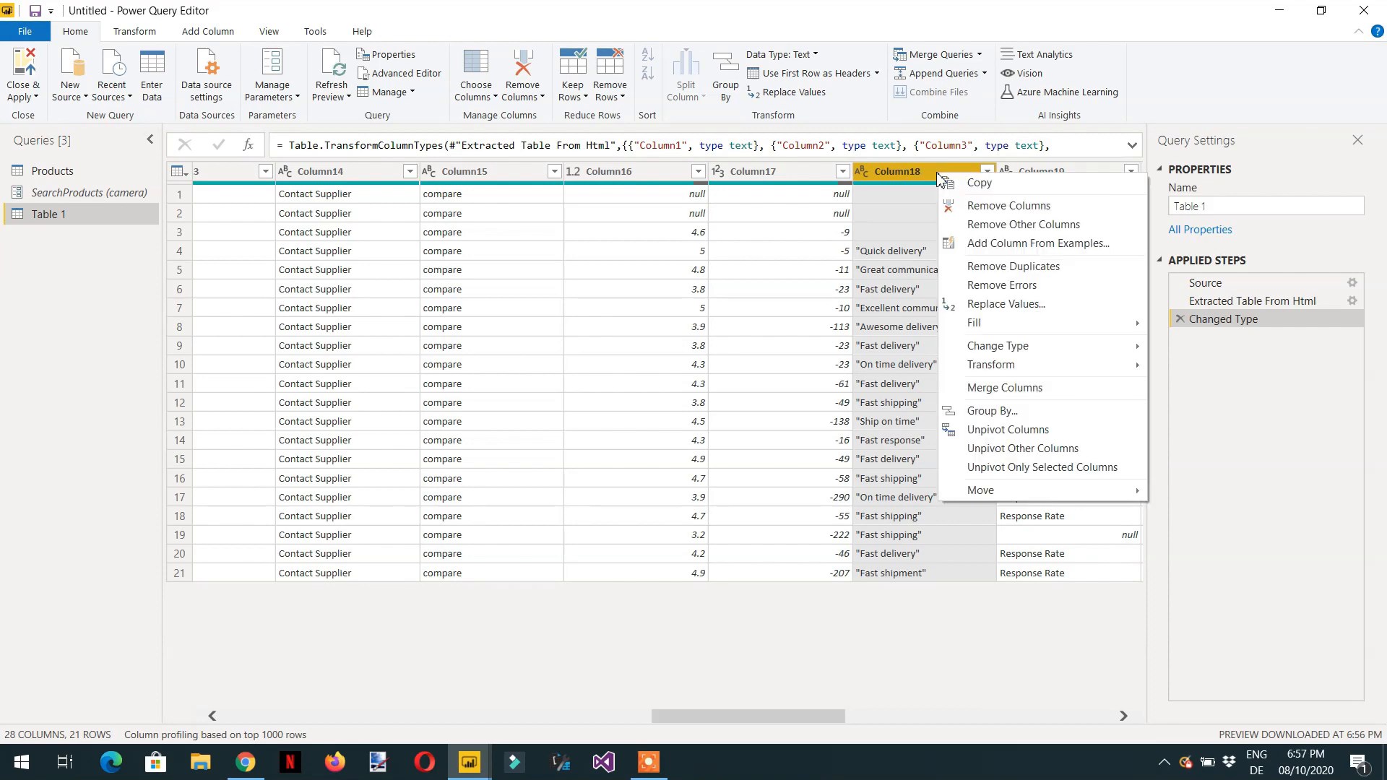
left_click(1001, 227)
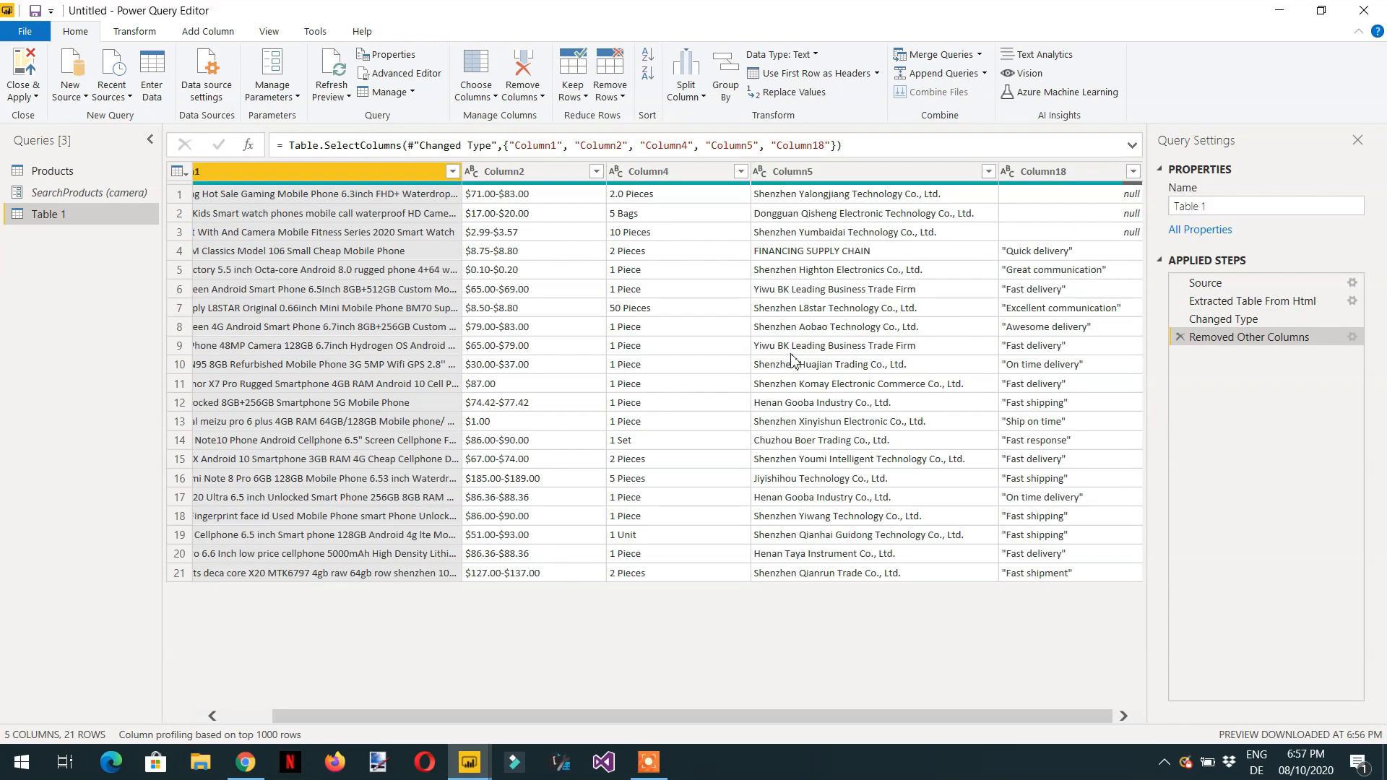
- Rename Column1 to Products and Column2 to Price range
left_click_drag(514, 717, 637, 715)
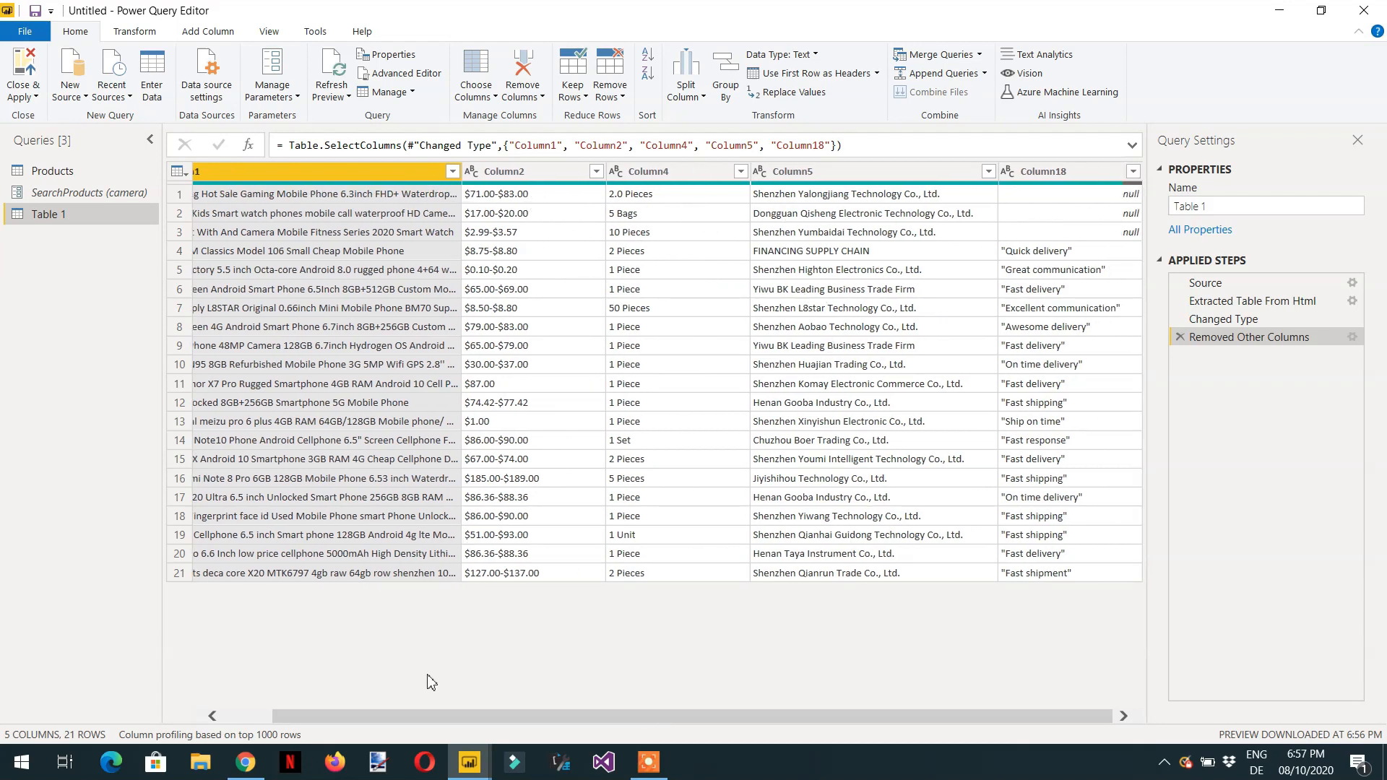
left_click_drag(420, 715, 324, 717)
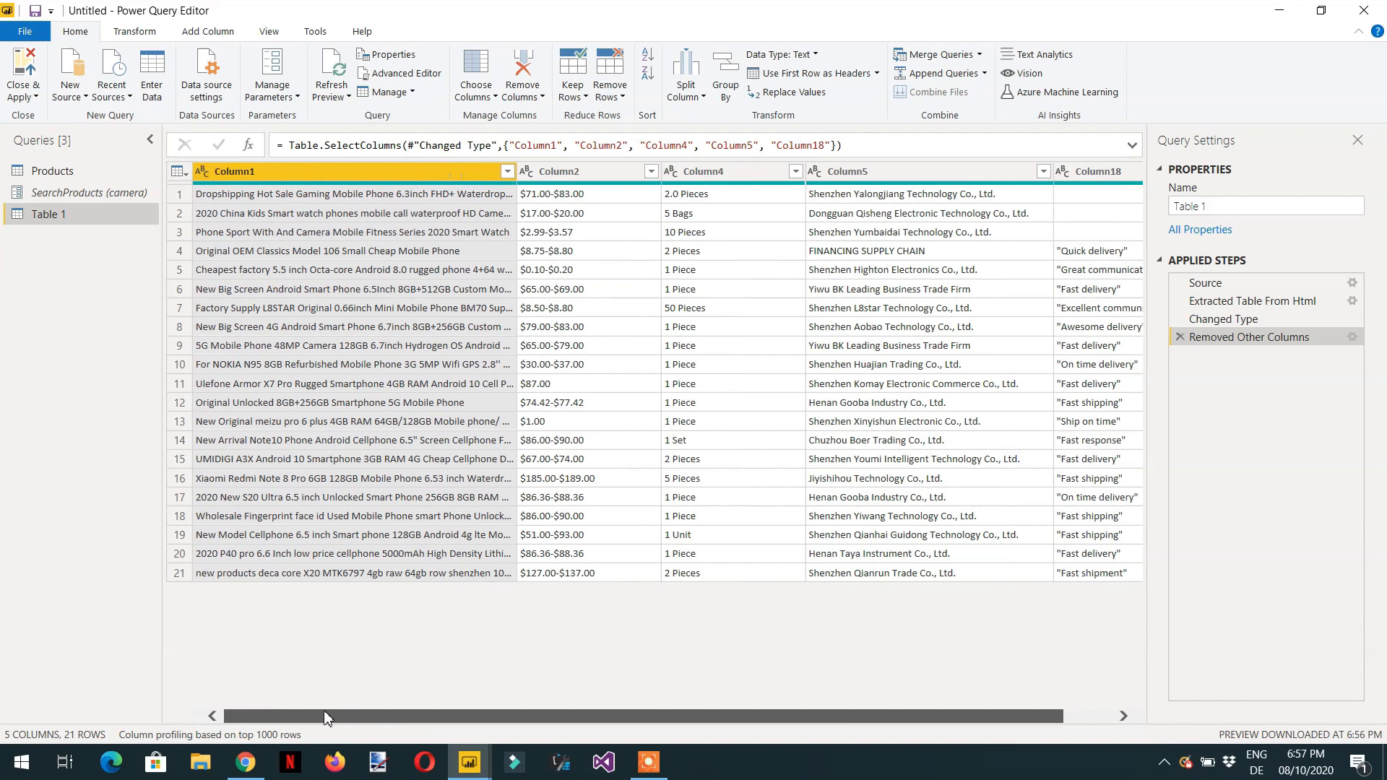
double_click(303, 175)
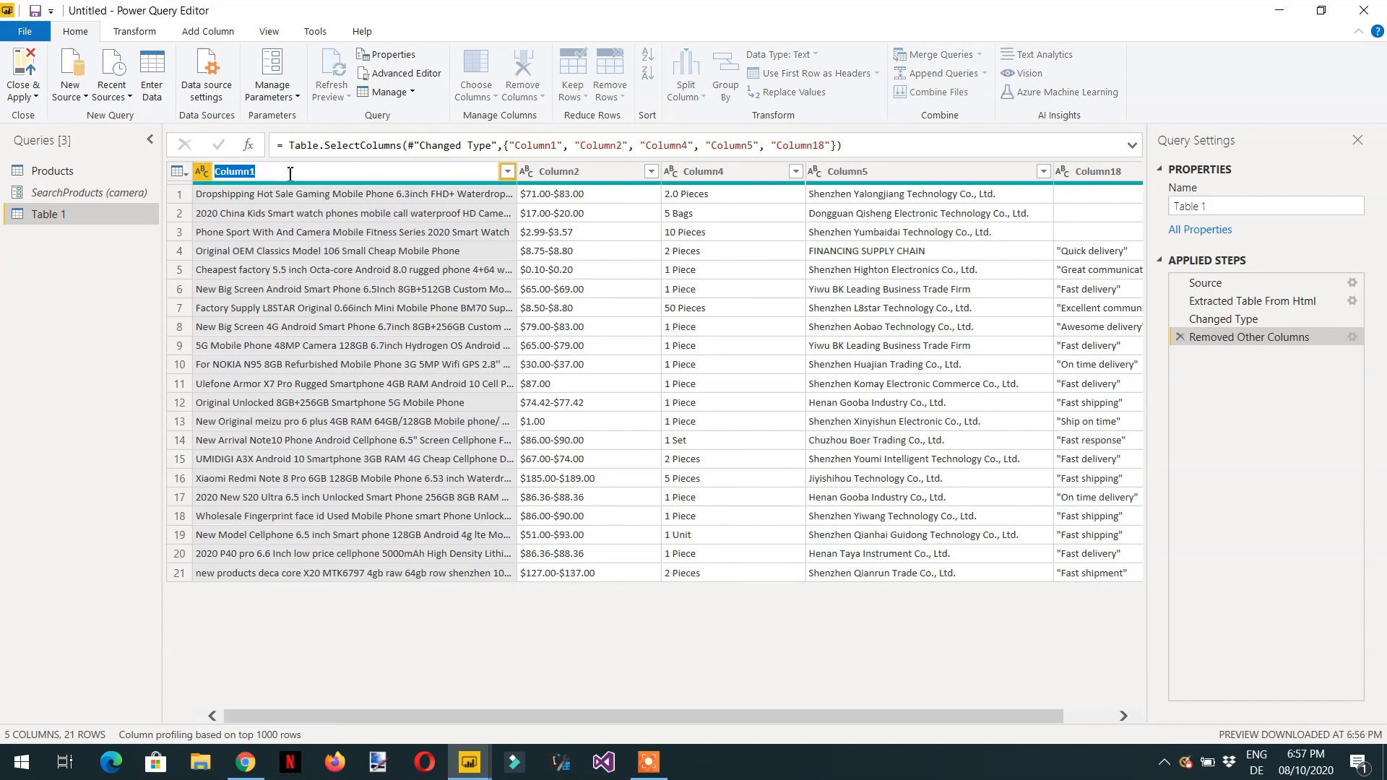
type("Products")
double_click(586, 174)
type("P")
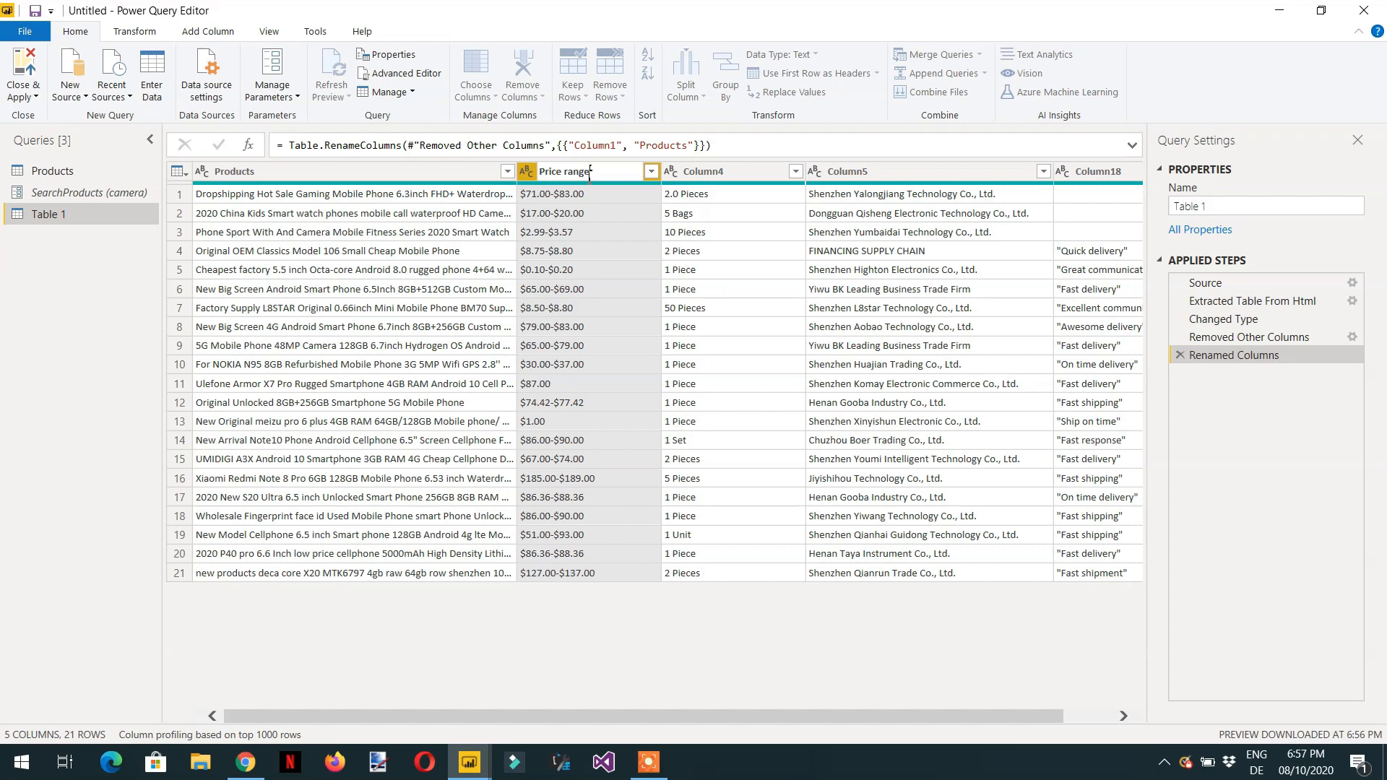
- Rename Column4 to Order quantity
left_click(743, 176)
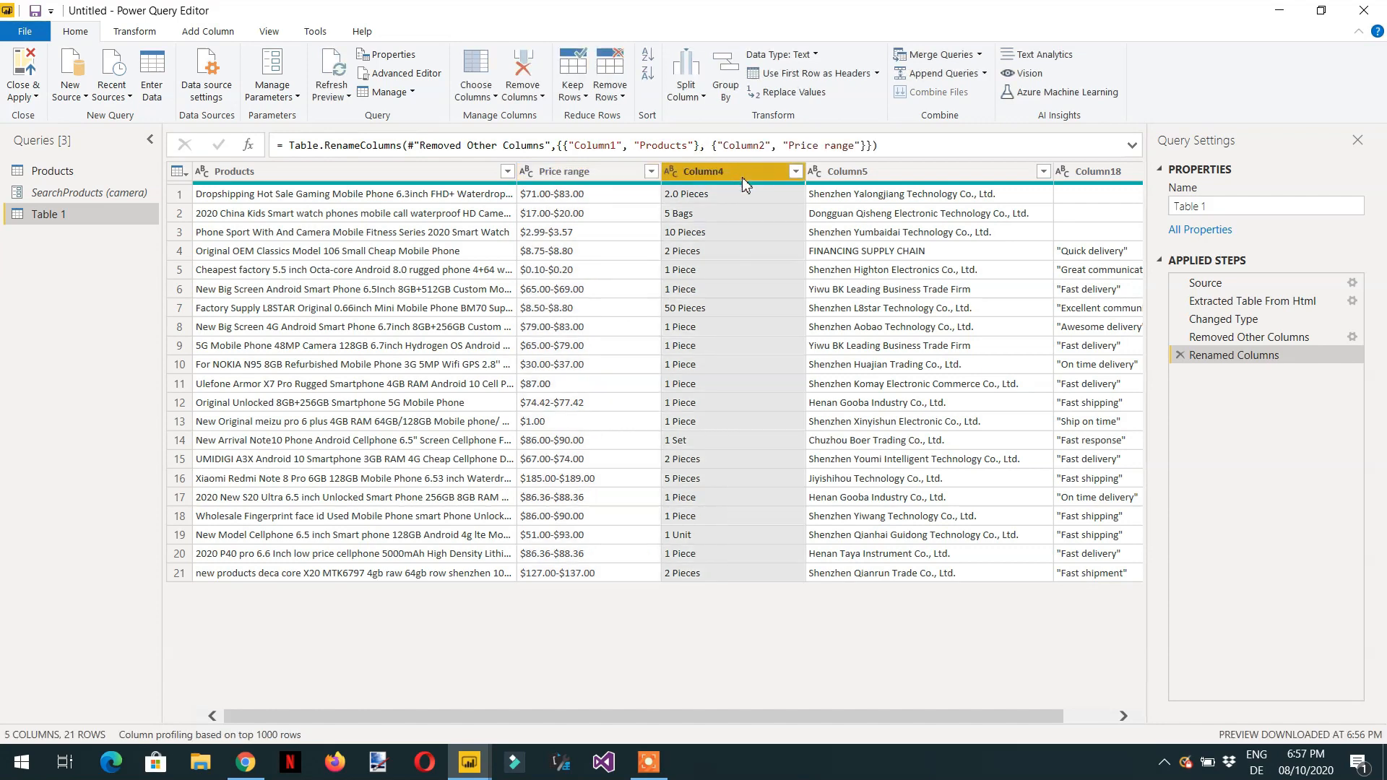
double_click(742, 176)
type("Order quan")
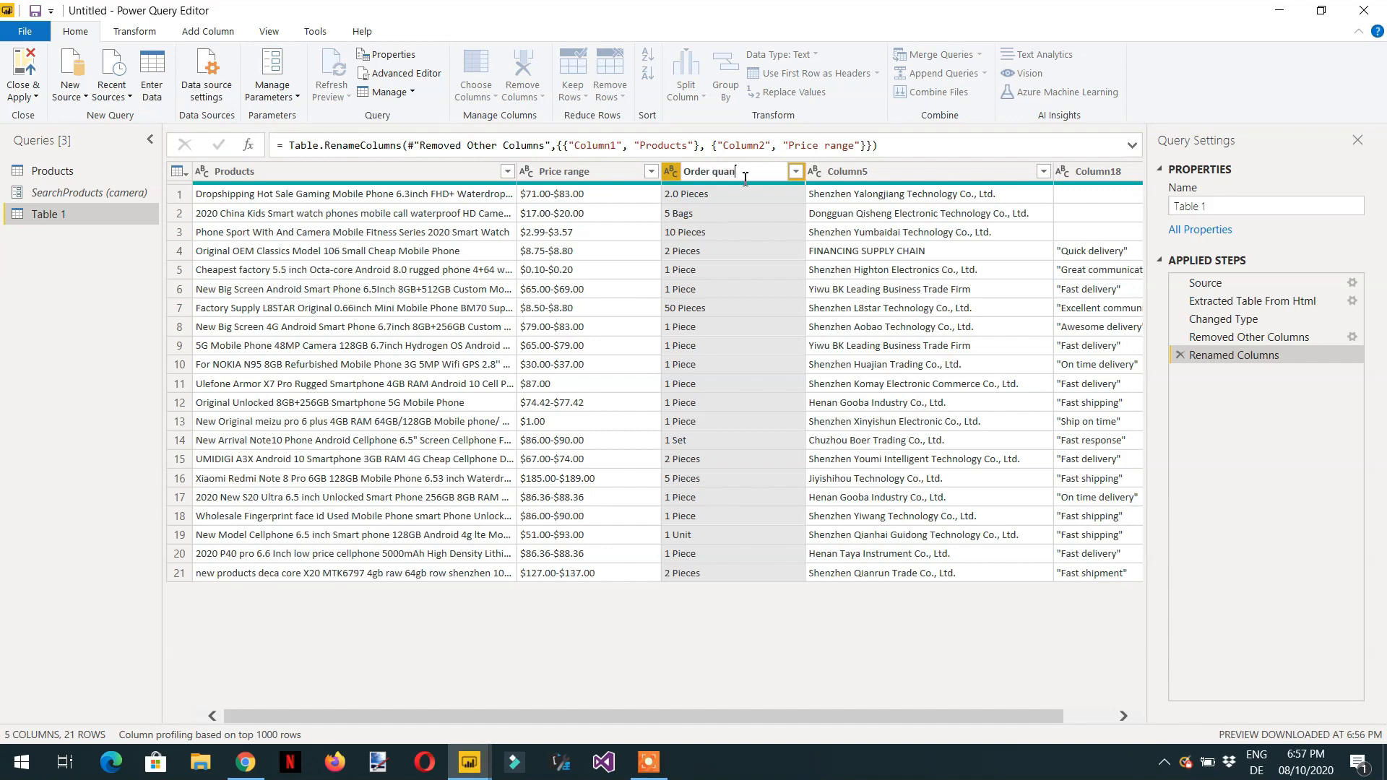
type("tity")
- Rename Column5 to Seller and Column18 to Feeback
left_click(932, 177)
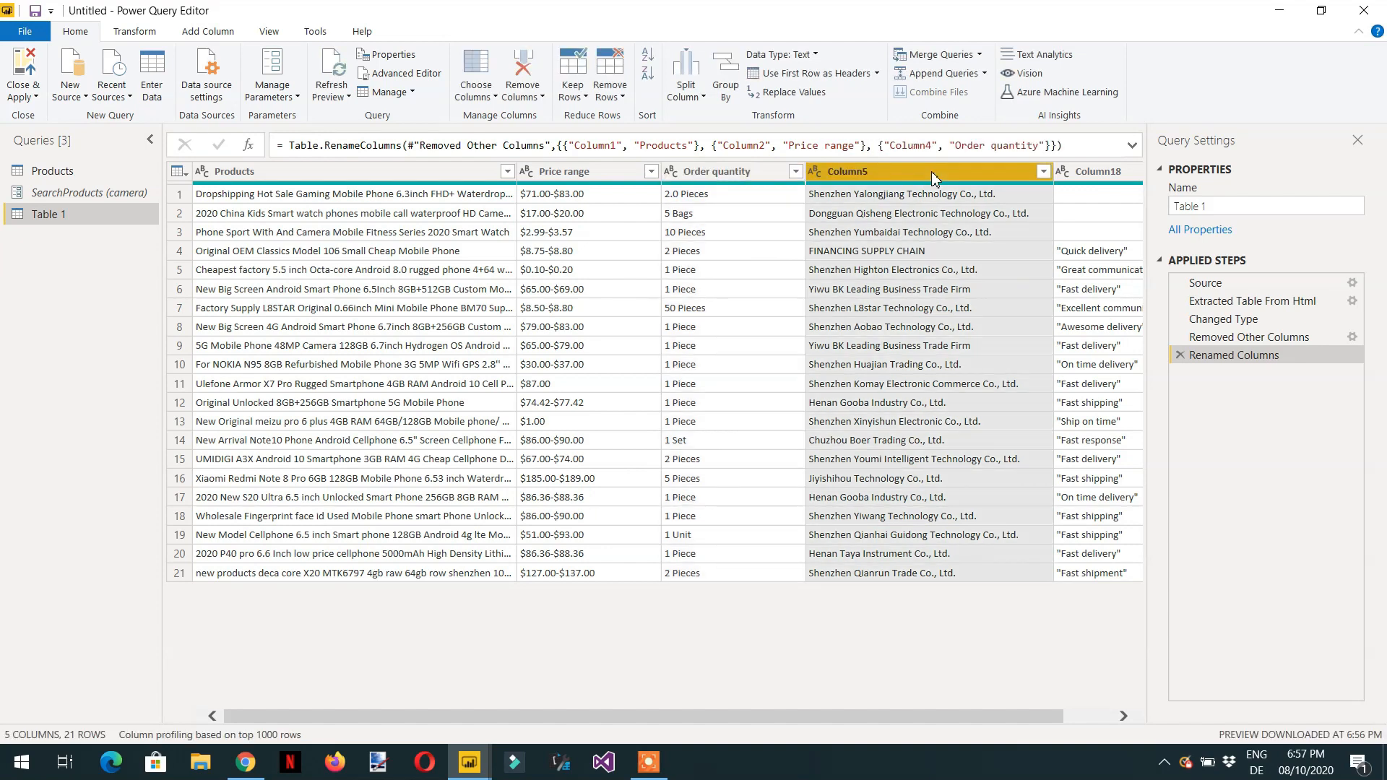
double_click(932, 175)
type("Sel")
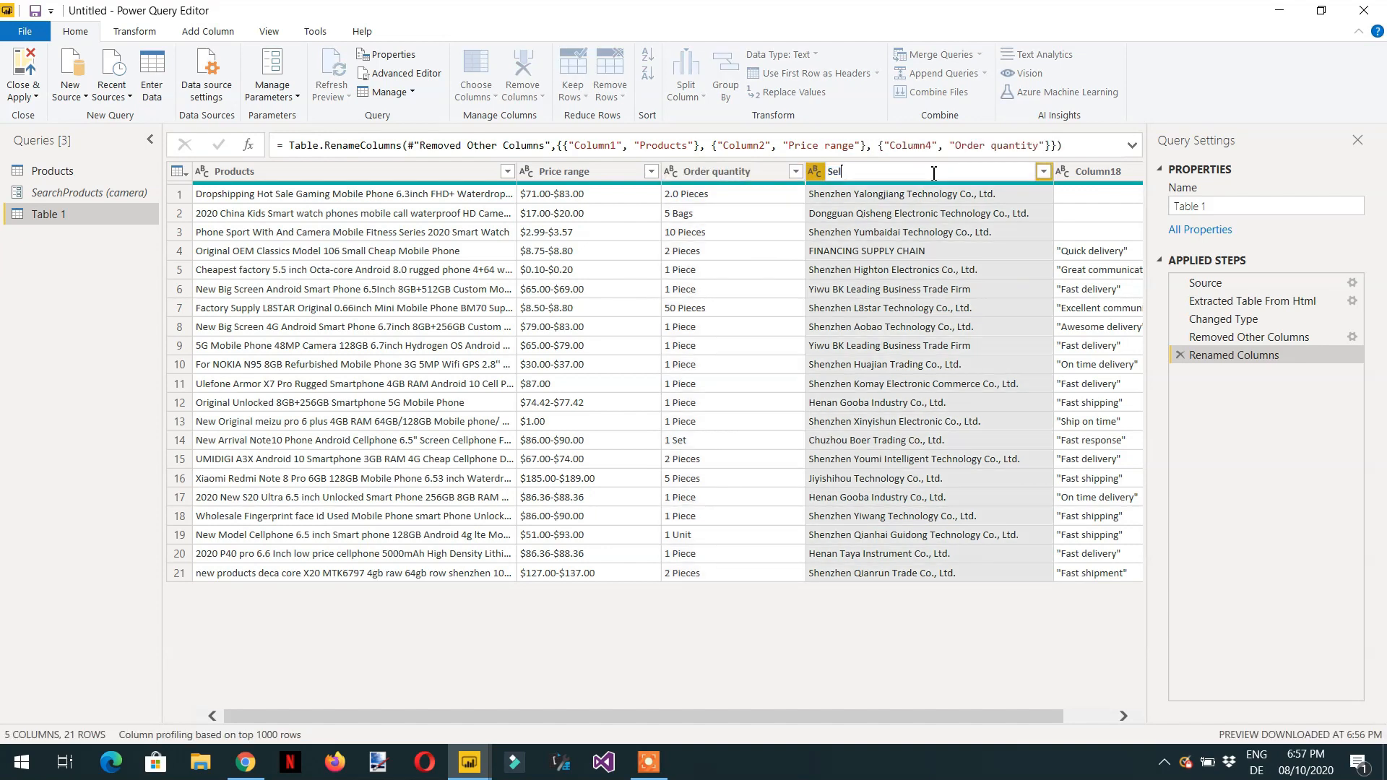
type("ler")
double_click(1099, 174)
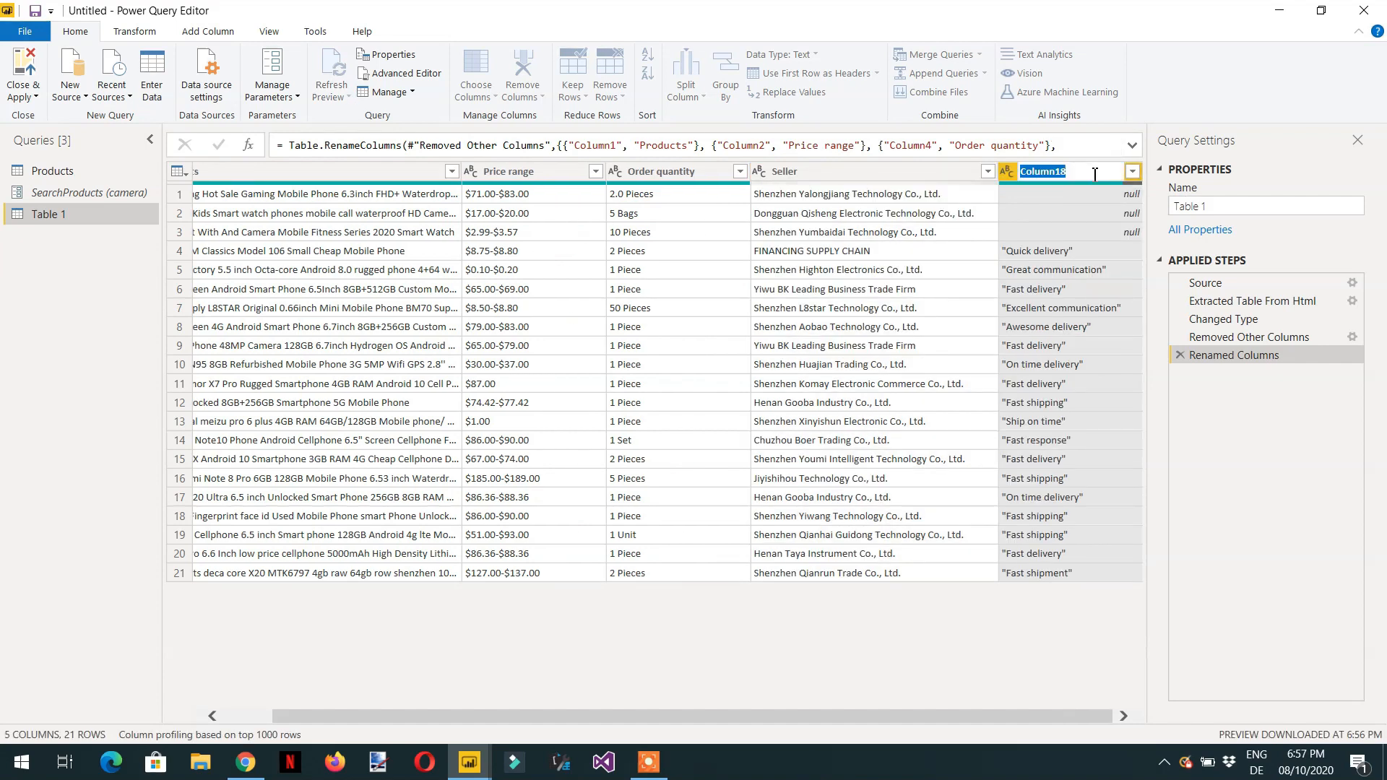
type("Feeback")
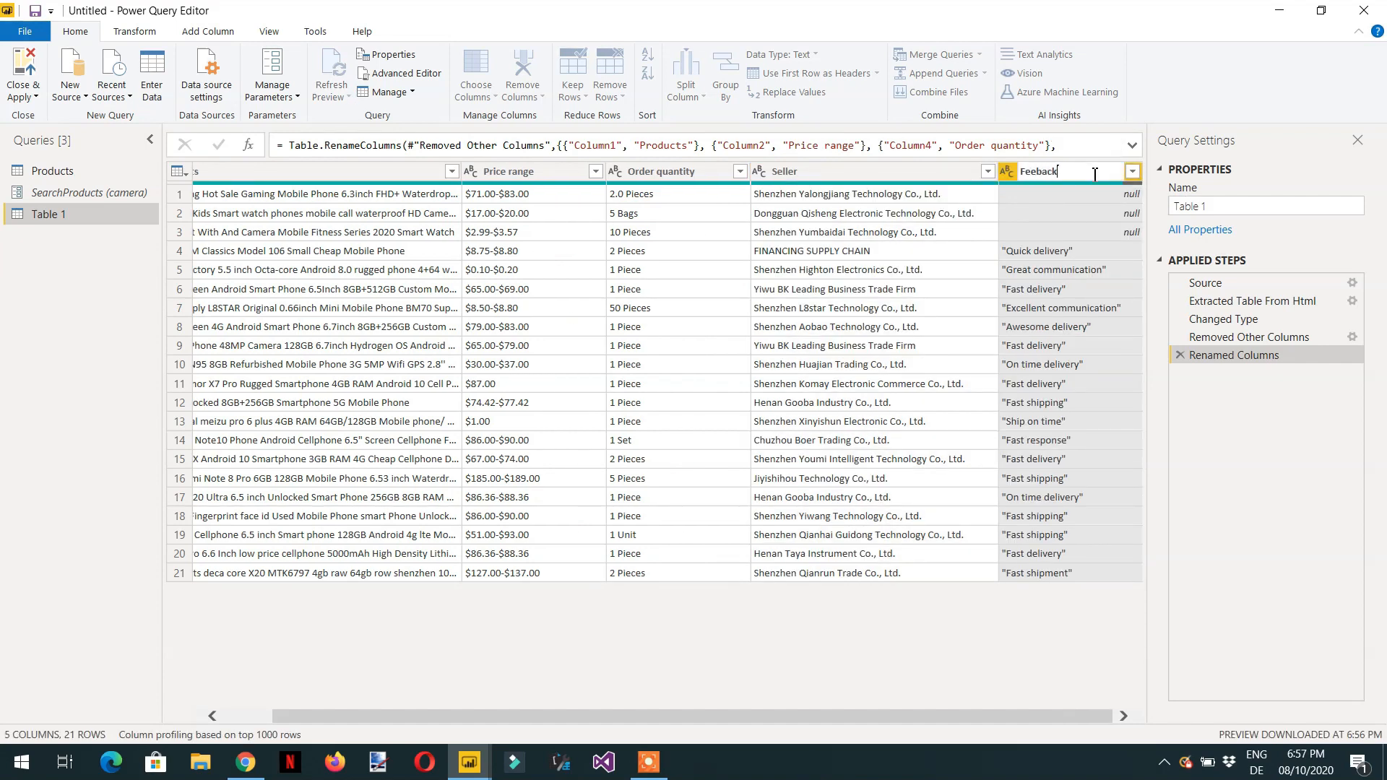
- Rename the Table 1 query to Final Products
key("Return")
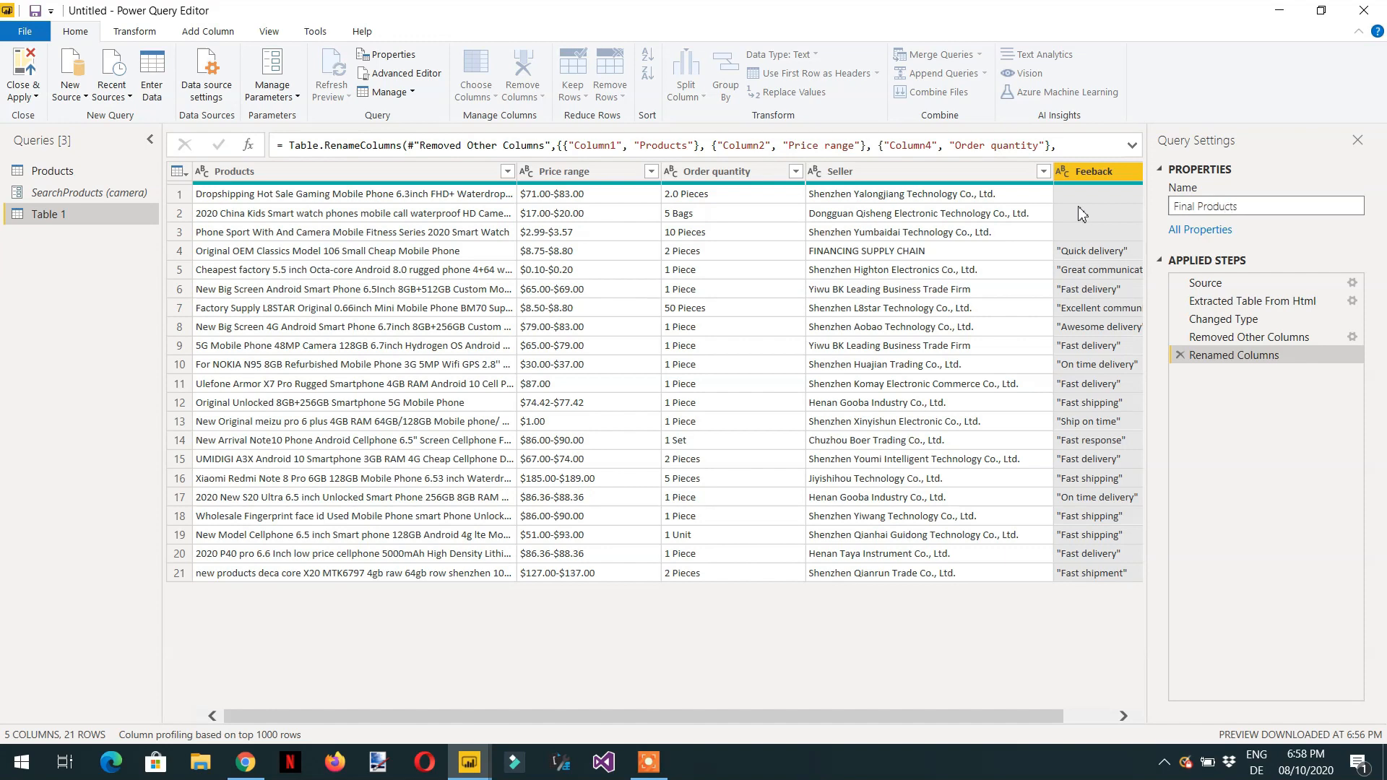
key("Return")
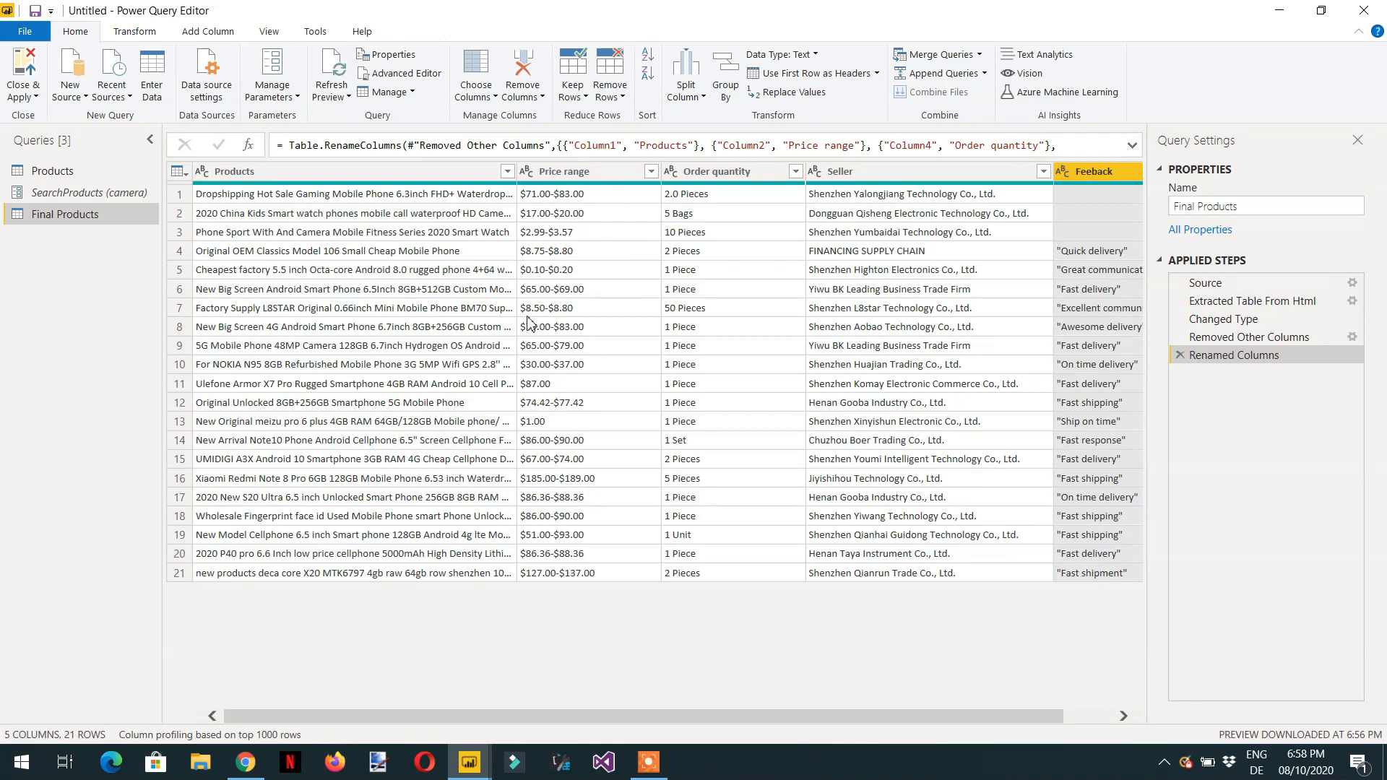
- In the Advanced Editor, turn the query into a function by adding the header (Products as text) => above let
left_click(407, 76)
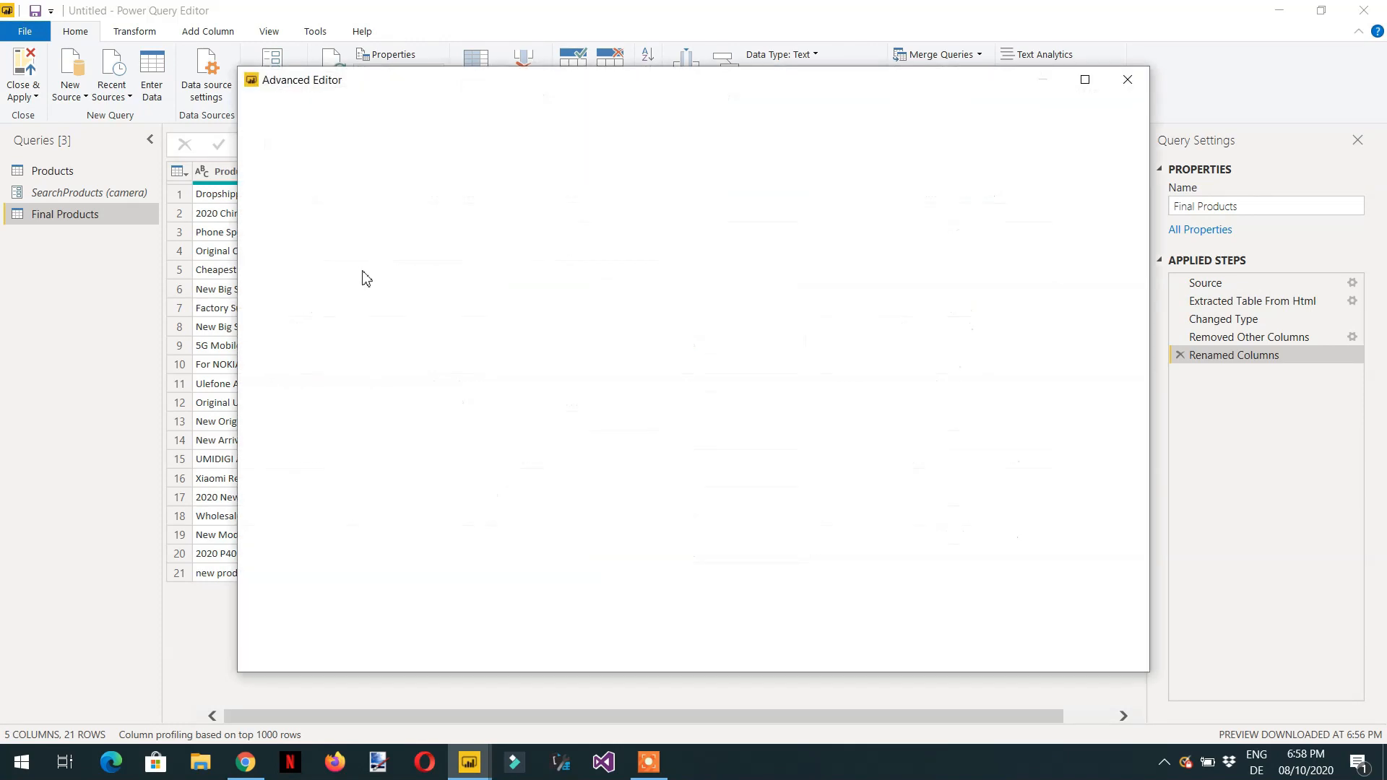
left_click(283, 174)
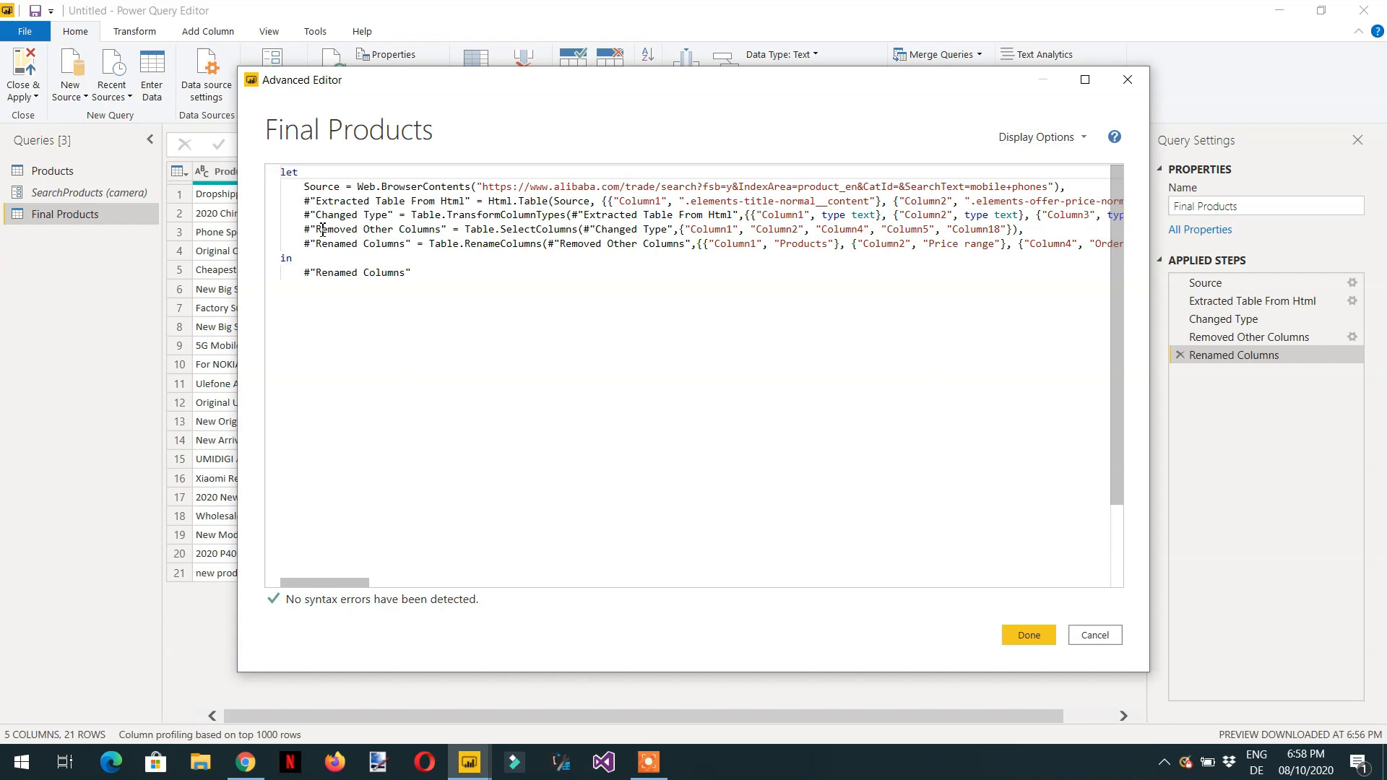
key("Return")
key("Up")
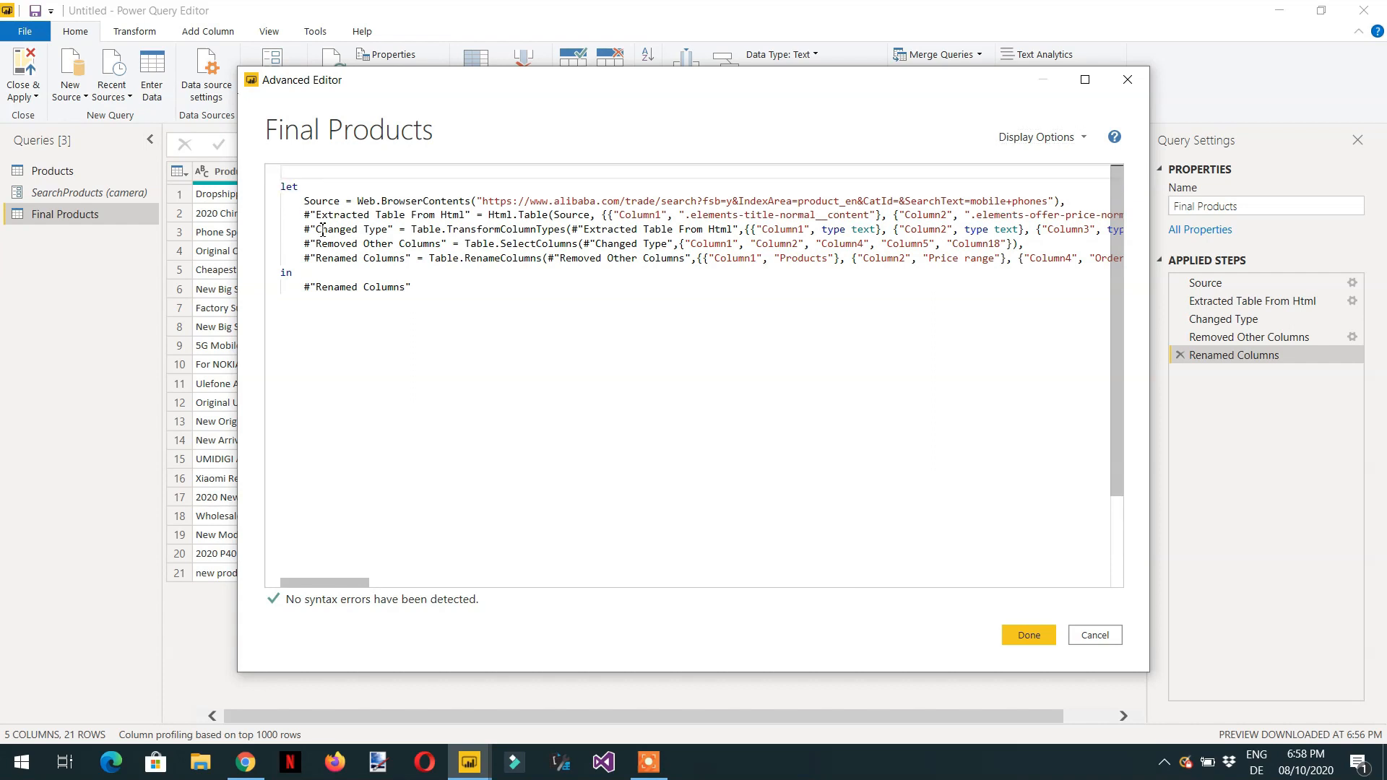
type("(")
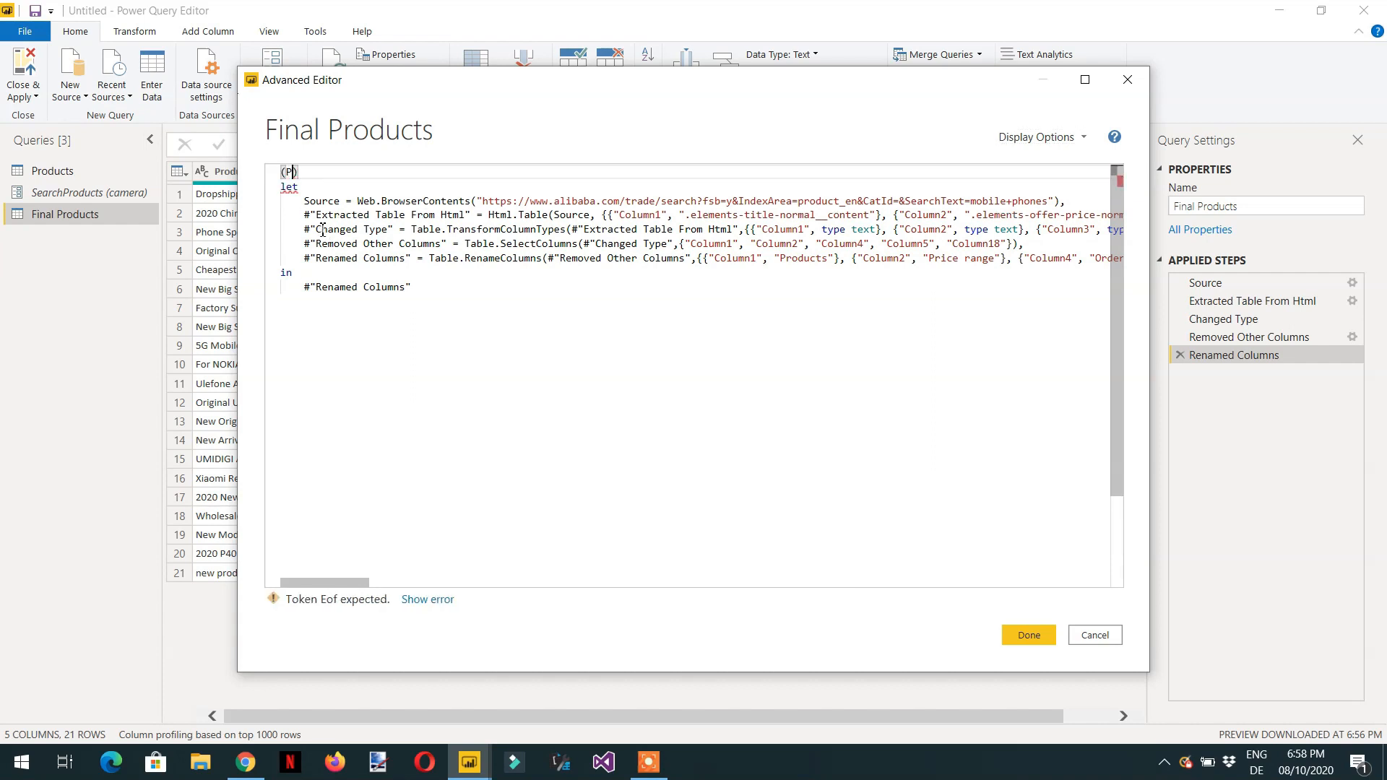
type("Products")
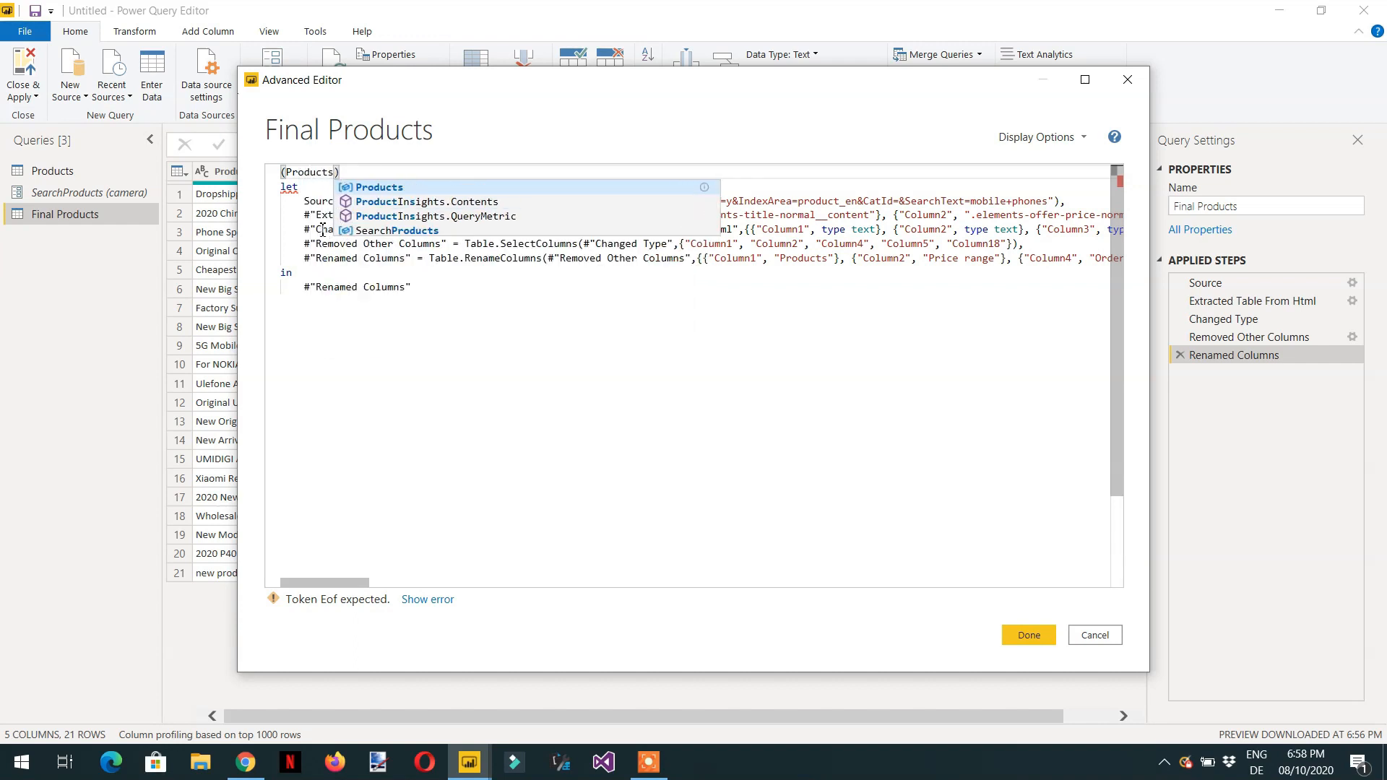
type(" as text) =")
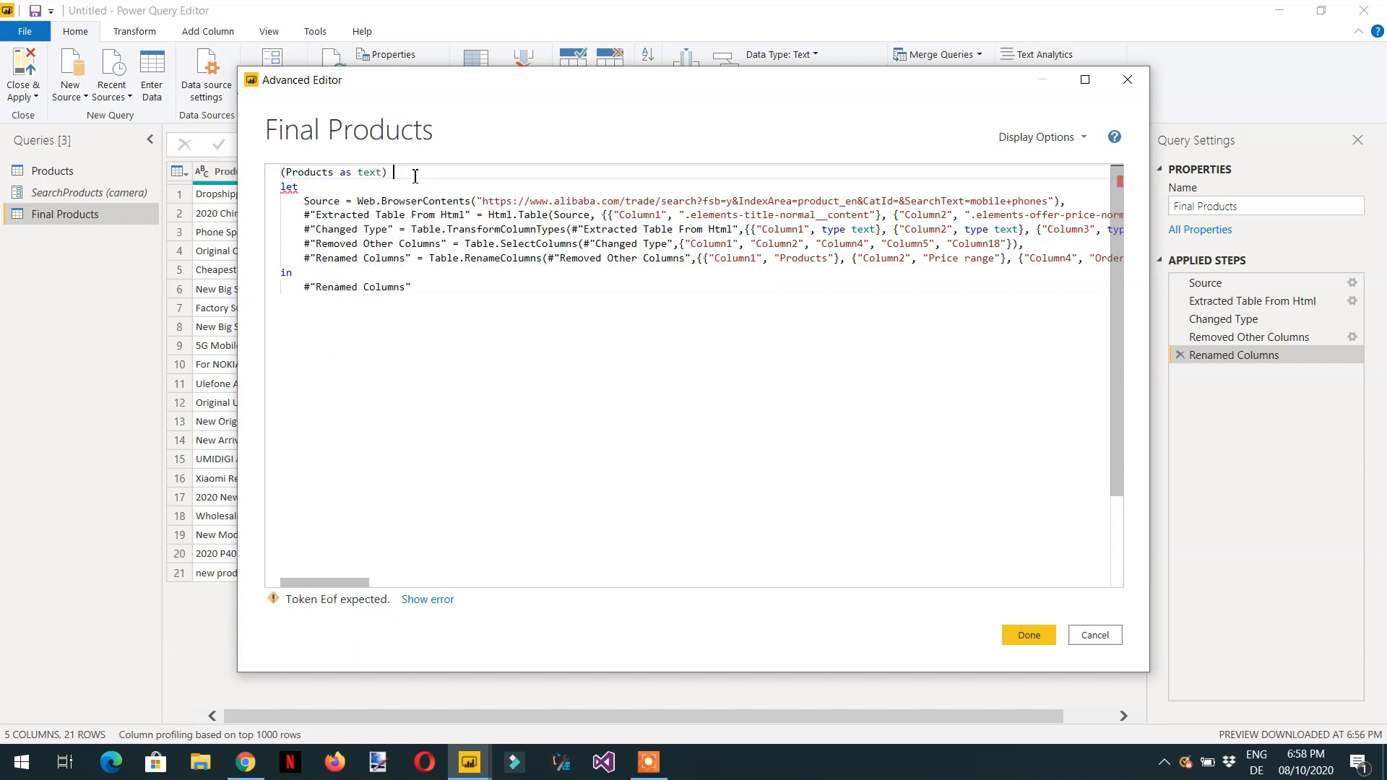
type(">")
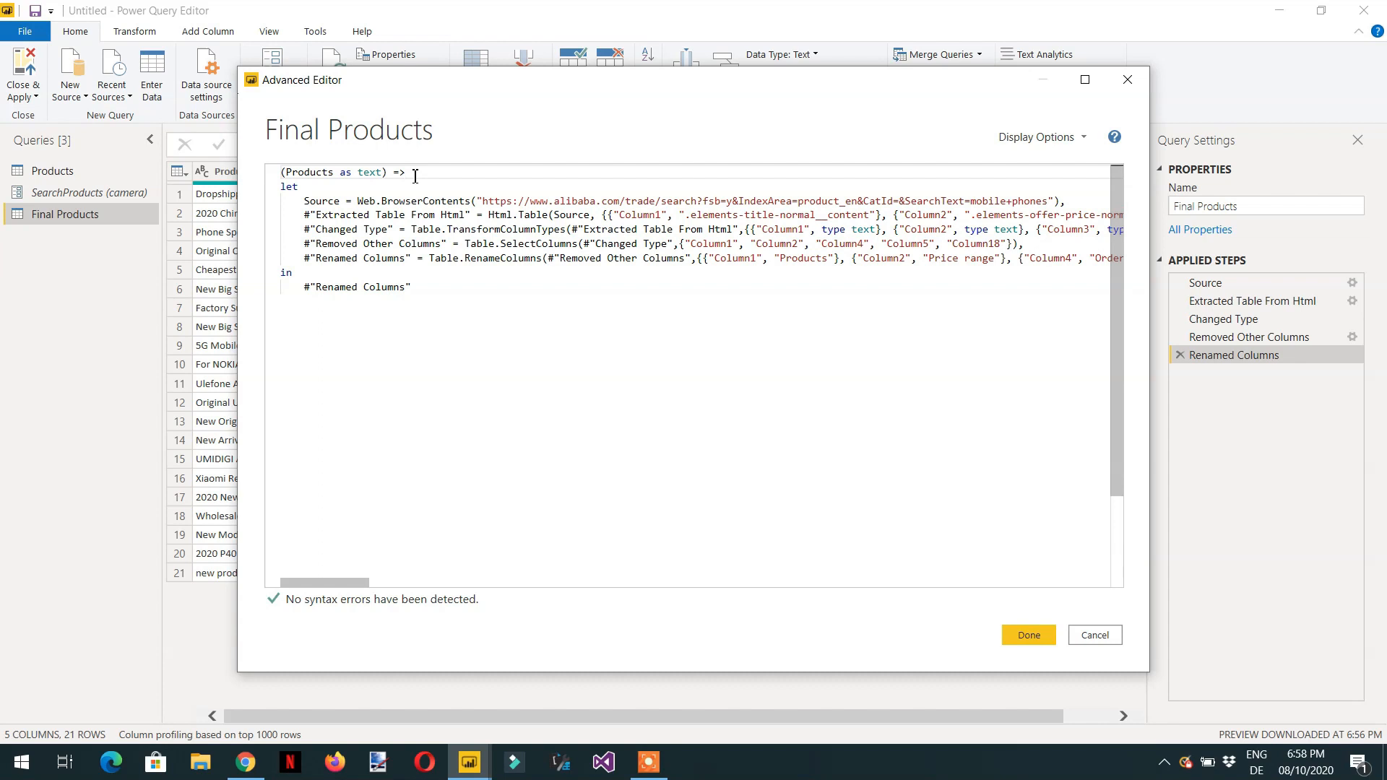
- Replace mobile+phones in the source URL's SearchText with the Products parameter joined by &, and save the function
double_click(309, 179)
right_click(309, 178)
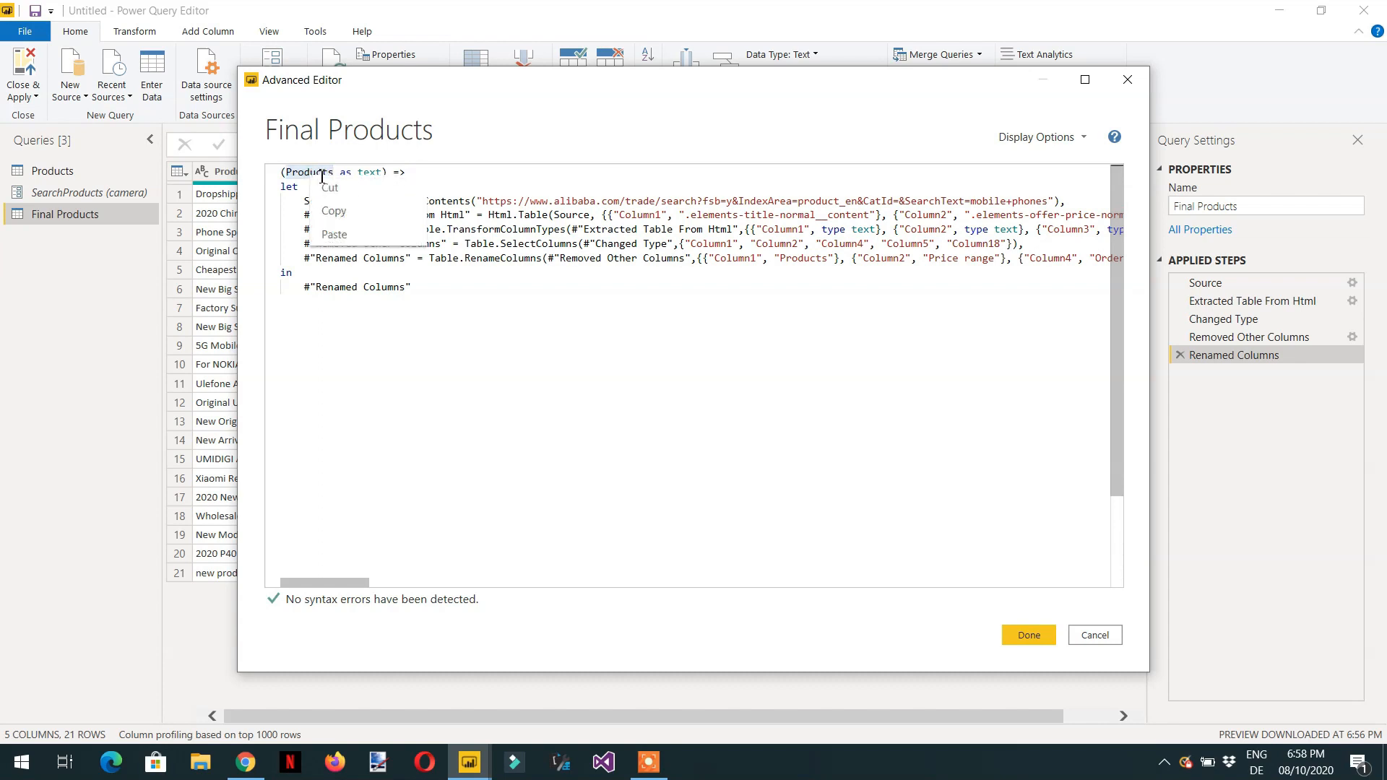
left_click(340, 211)
left_click_drag(356, 582, 408, 599)
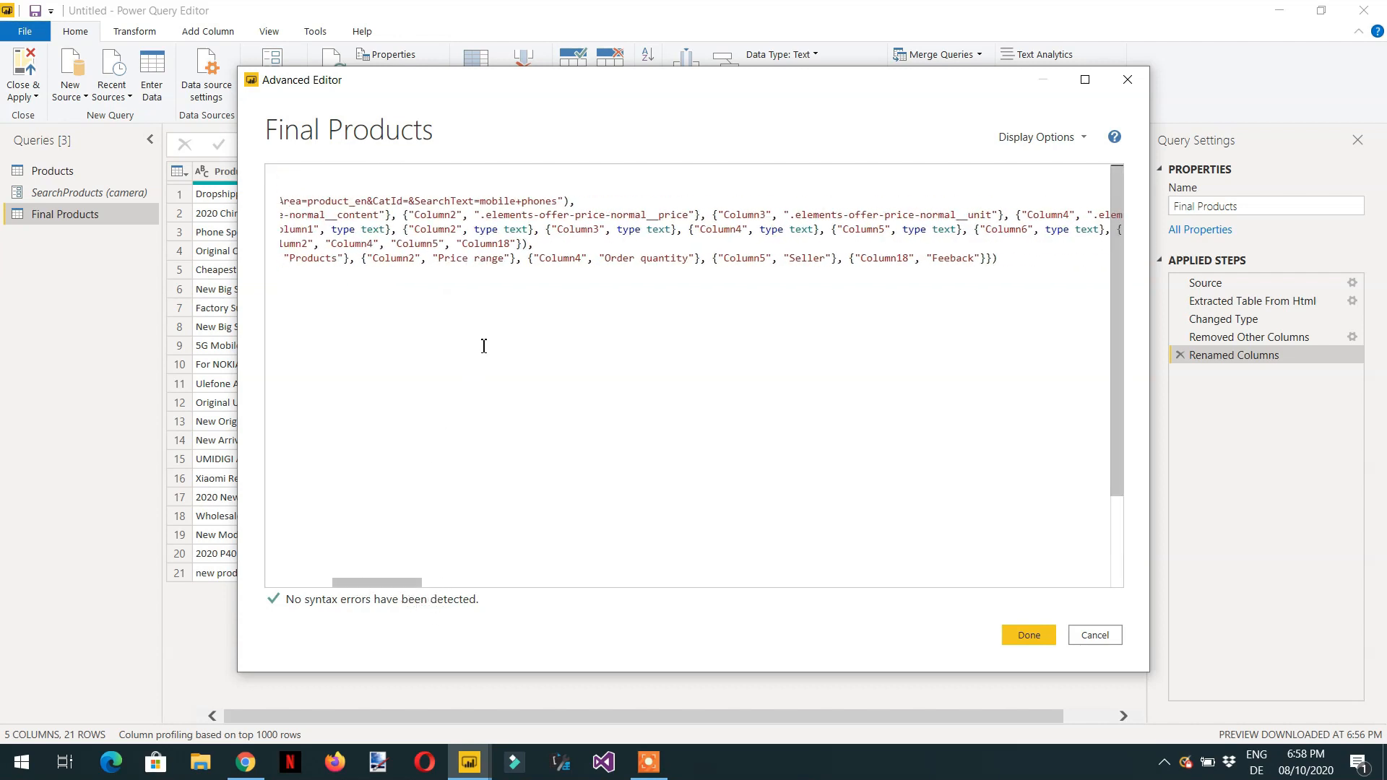
left_click(558, 200)
key("BackSpace")
key("BackSpace")
key("BackSpace")
key("BackSpace")
key("BackSpace")
key("BackSpace")
key("BackSpace")
key("BackSpace")
key("BackSpace")
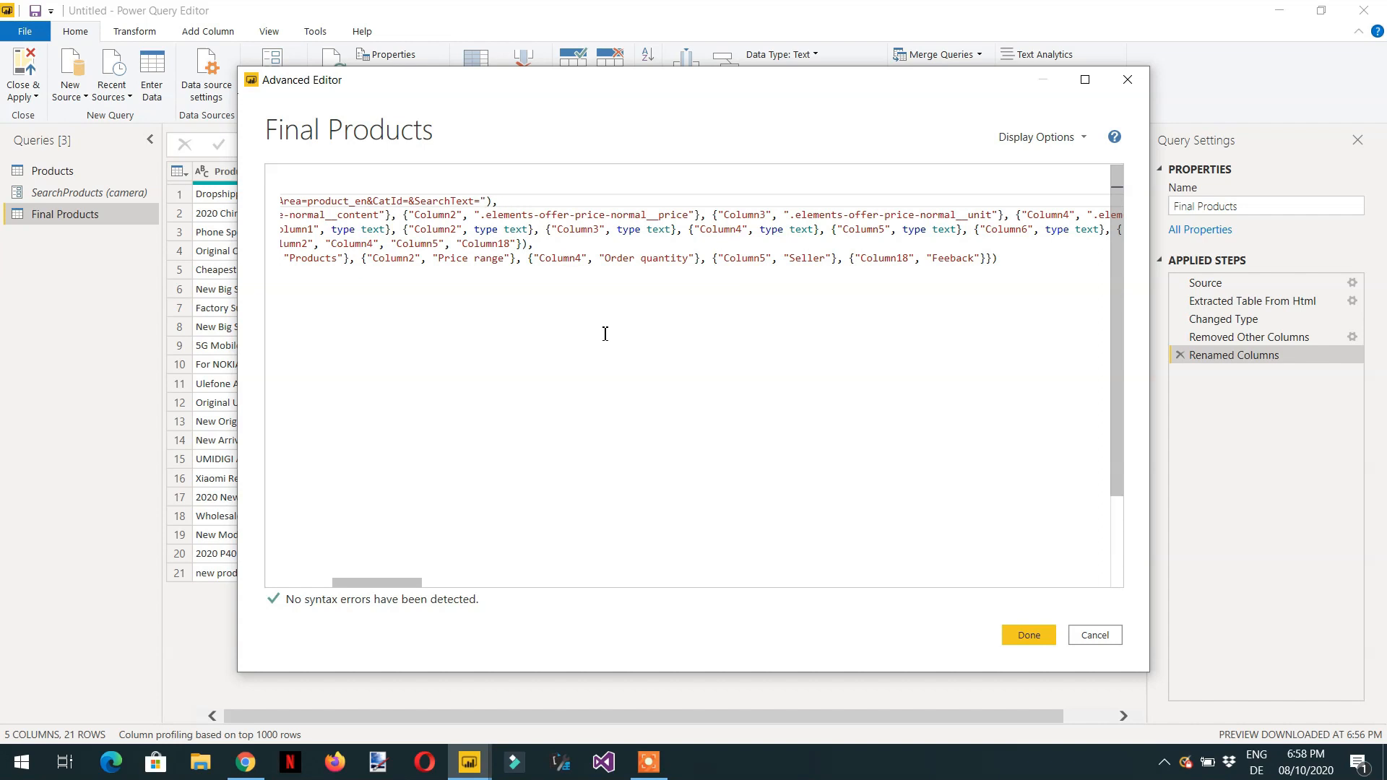
type("&")
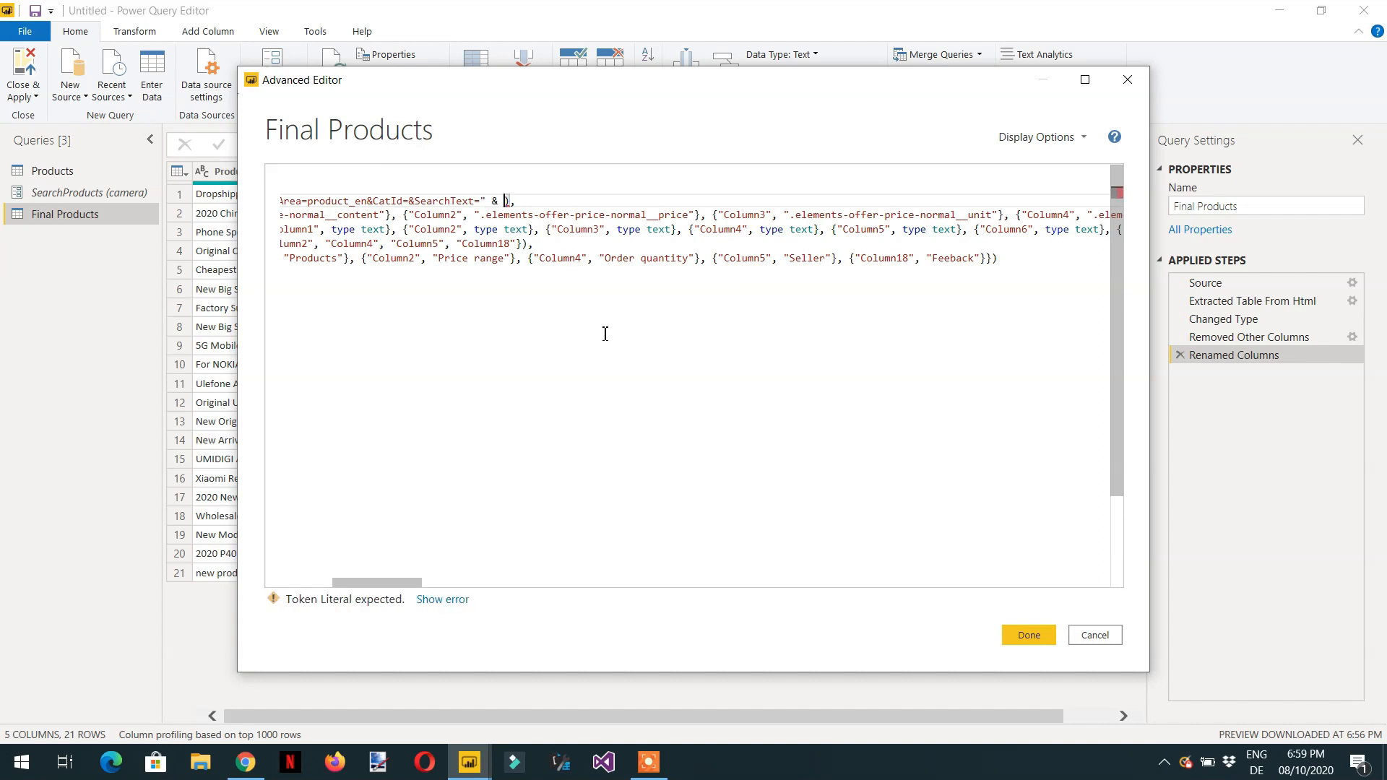
type(" Products")
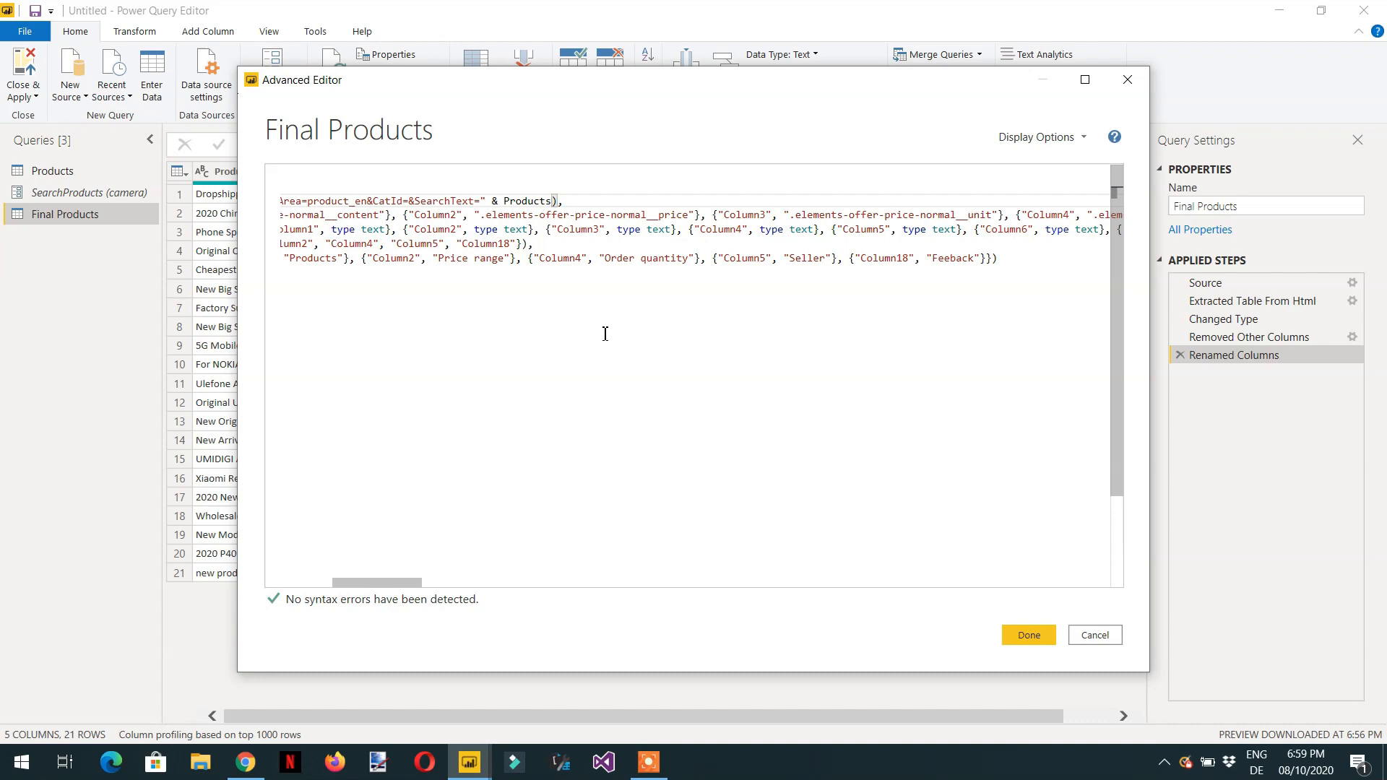
left_click(1029, 635)
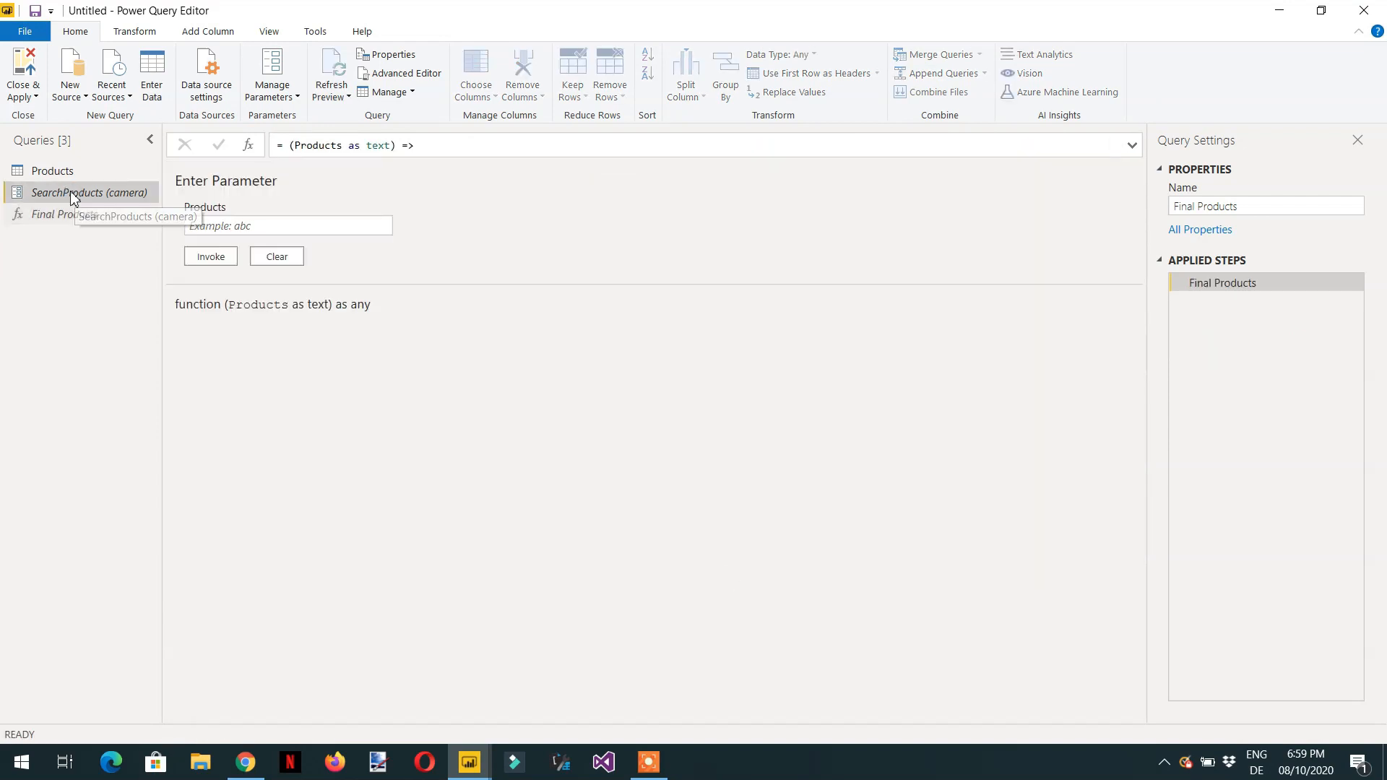
- Invoke the Final Products function on the Products query, passing the Related Products column as its Products argument
left_click(71, 194)
left_click(65, 173)
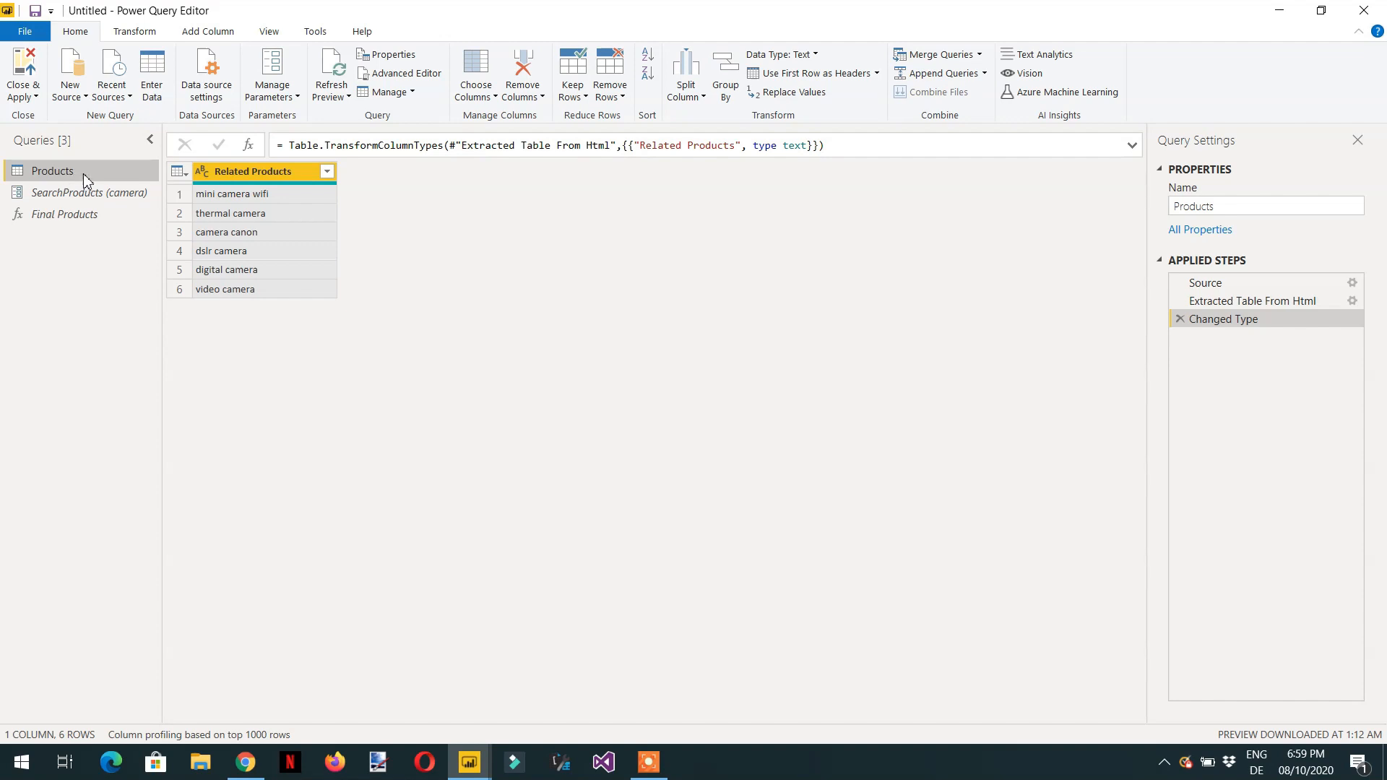
left_click(221, 40)
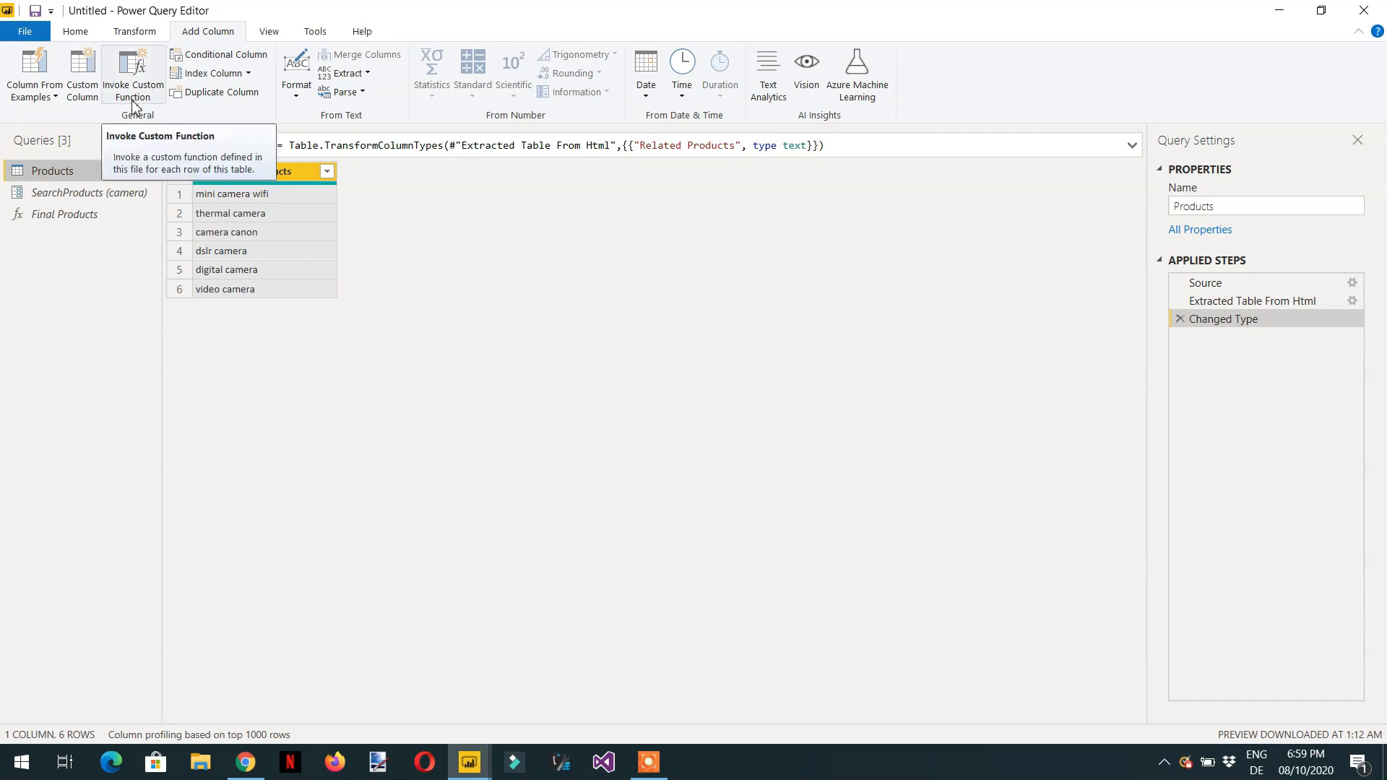
left_click(132, 101)
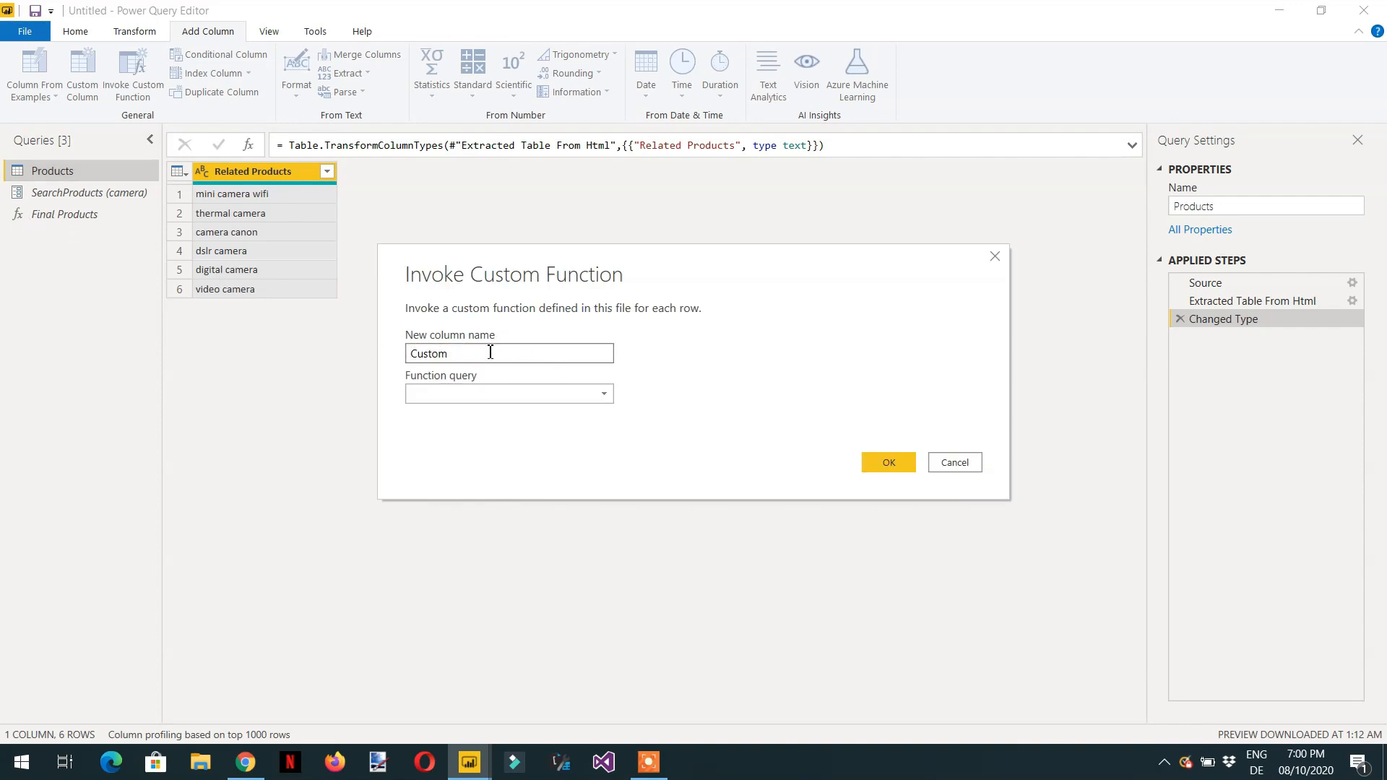
left_click(603, 402)
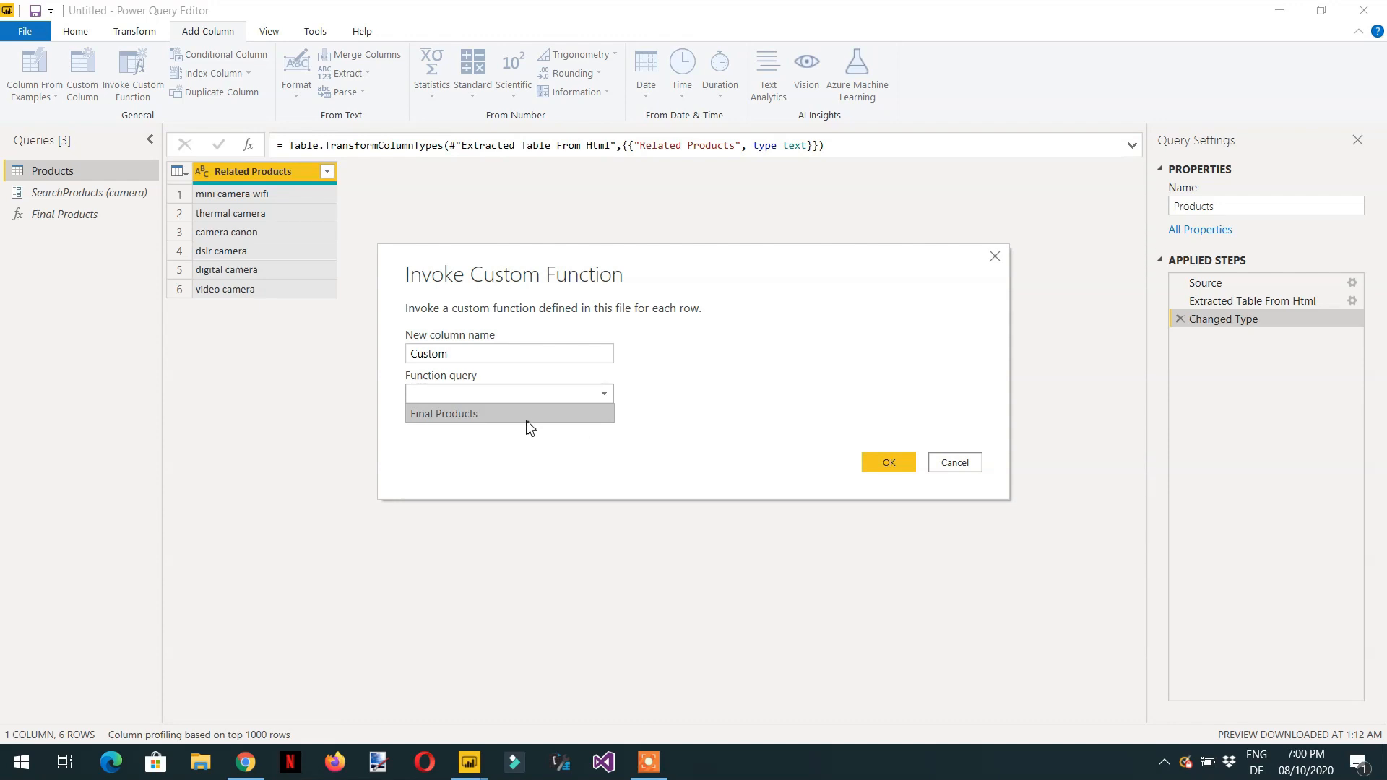
left_click(507, 414)
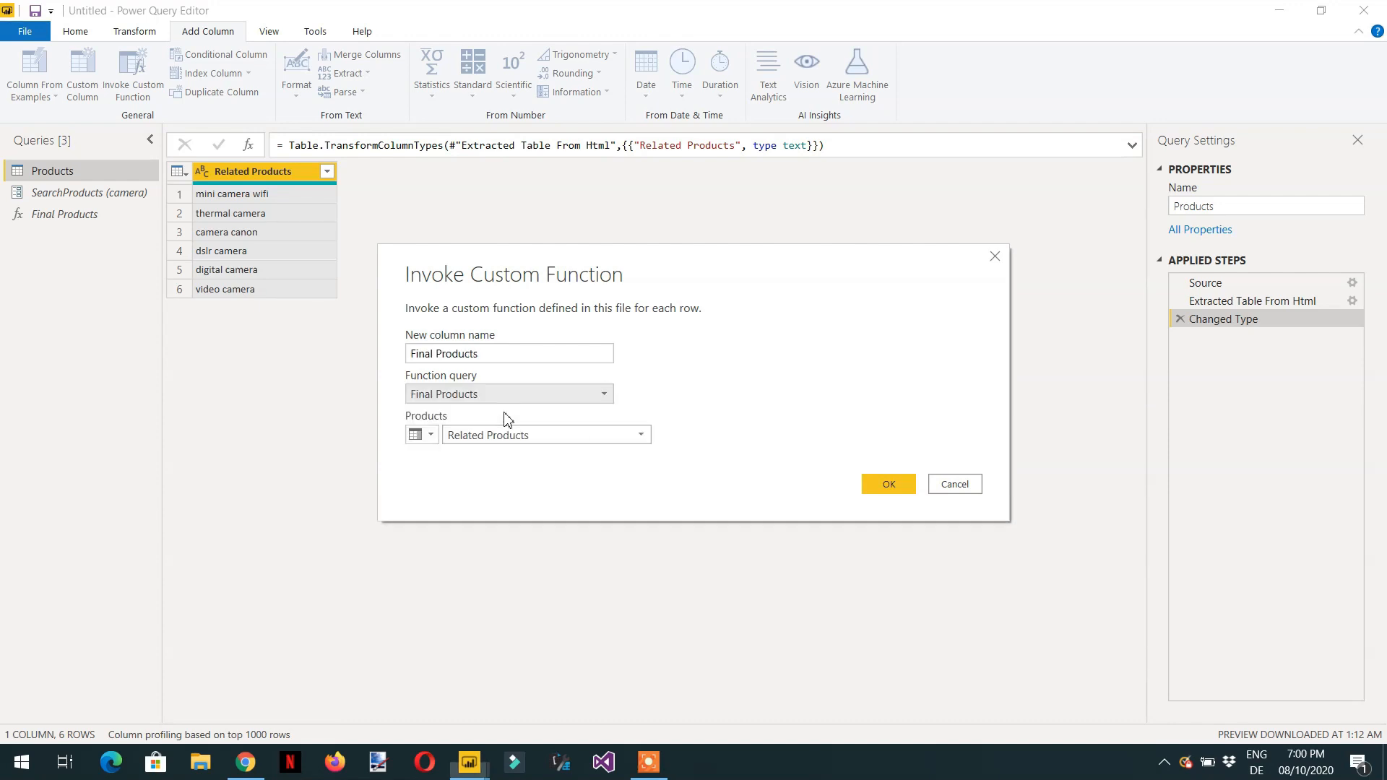
left_click(564, 435)
left_click(570, 449)
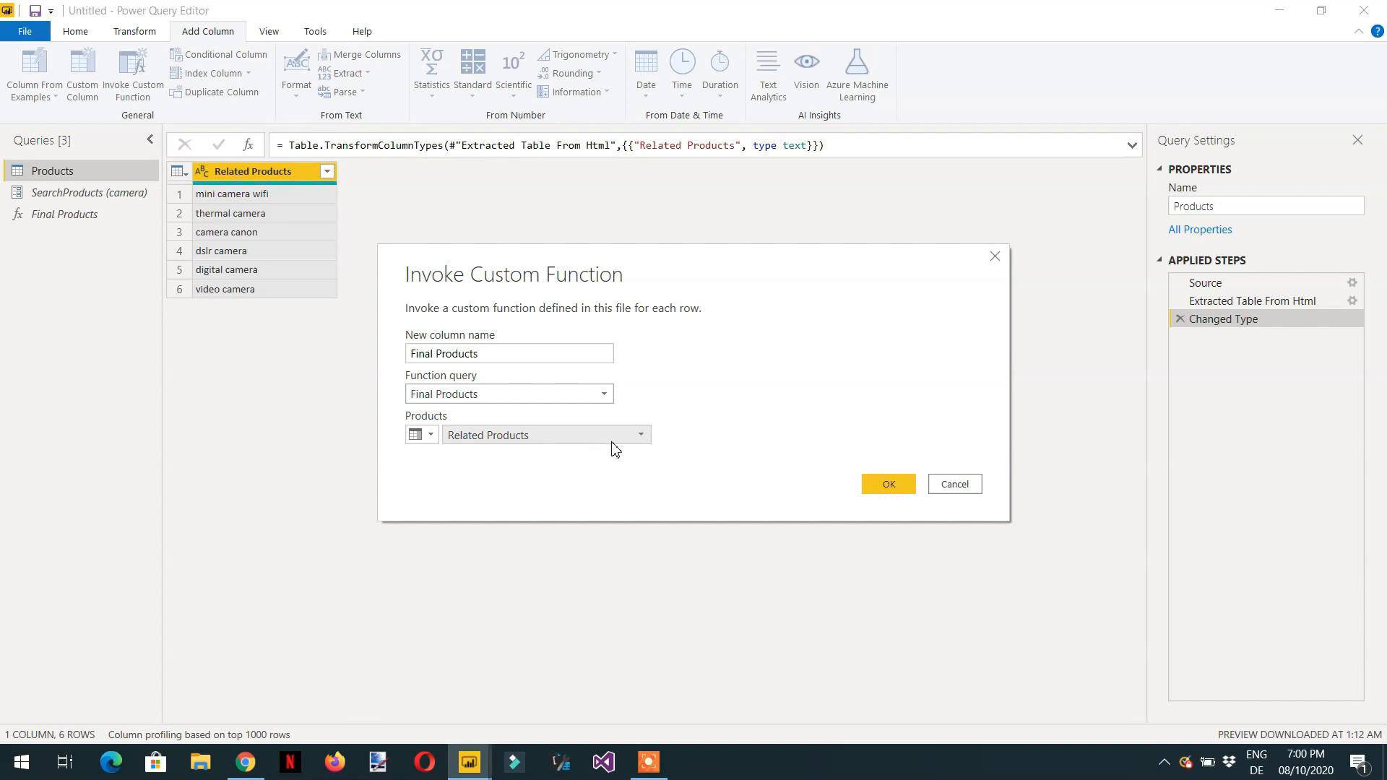
left_click(900, 492)
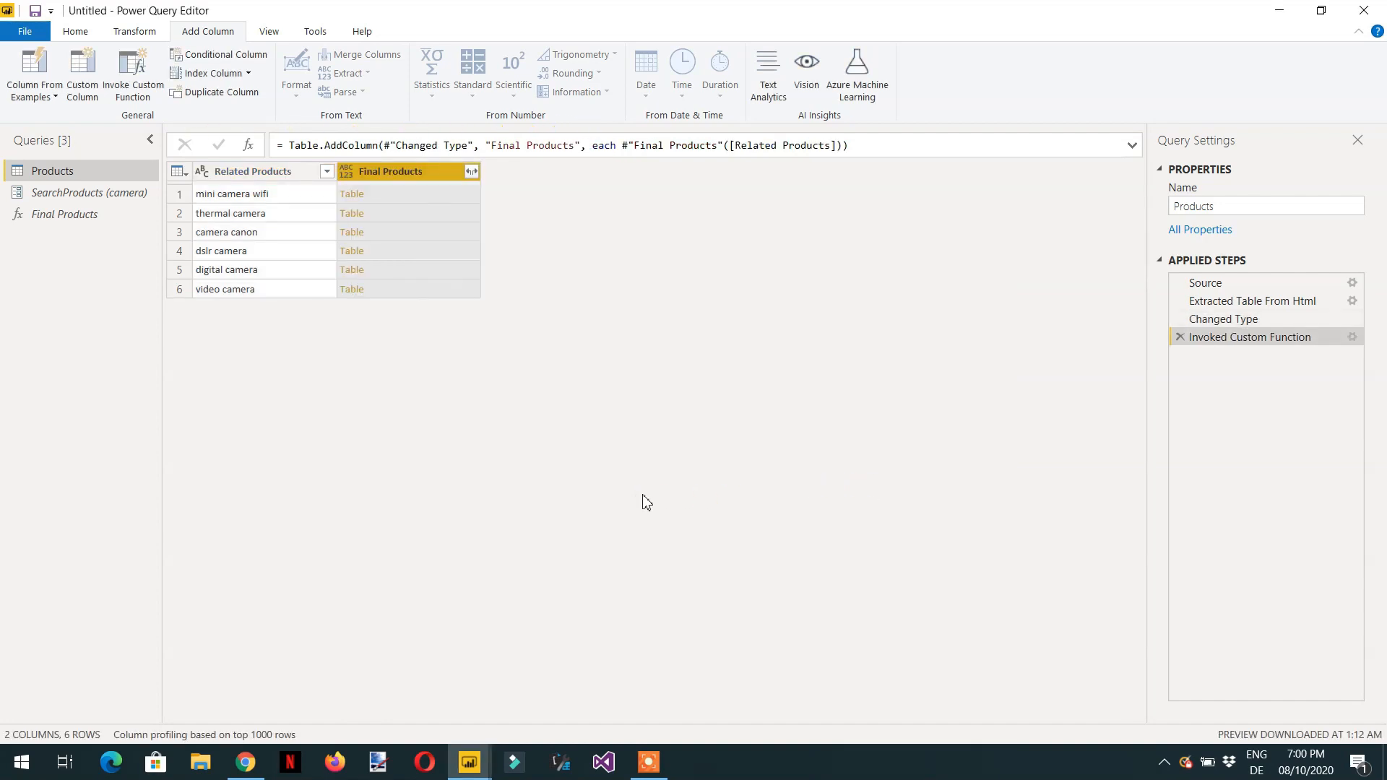
- Preview the nested result table for each related product in the new Final Products column
left_click(389, 203)
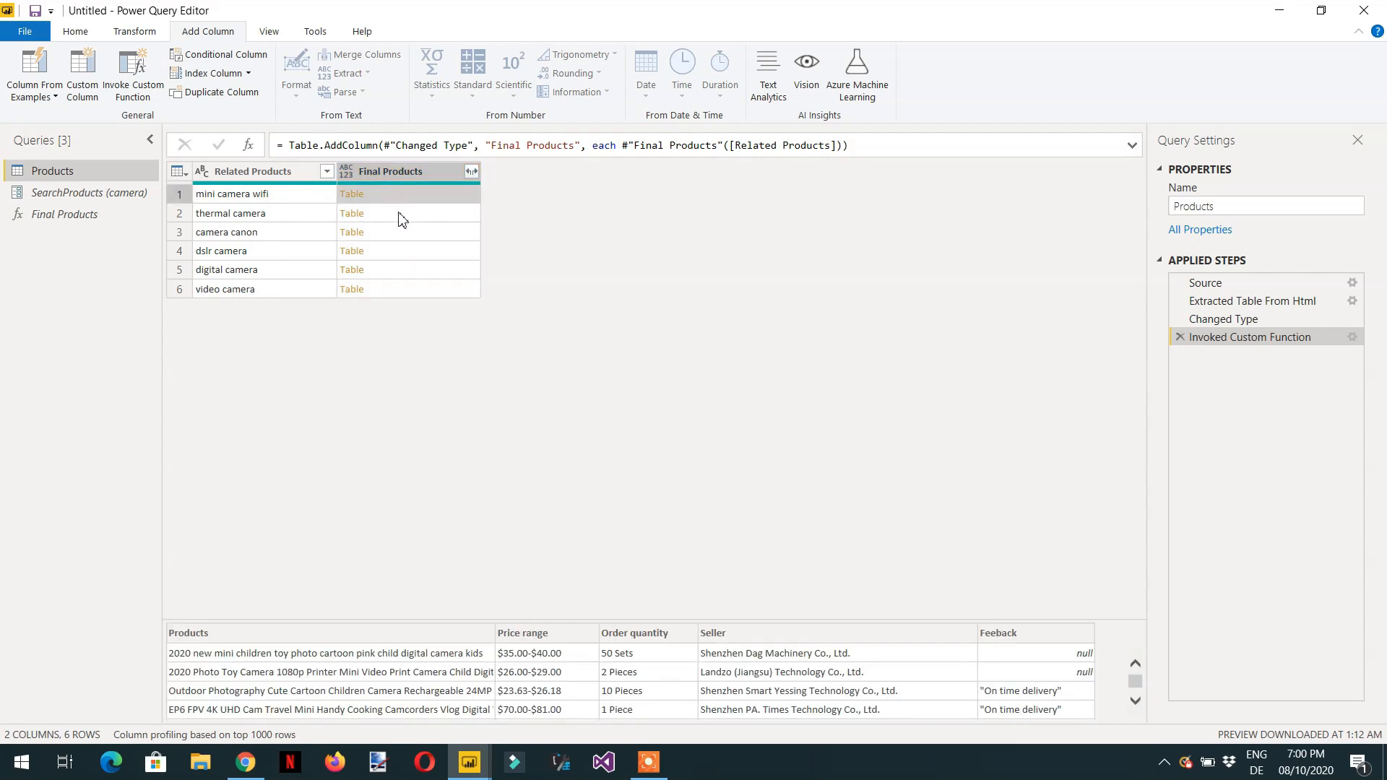
left_click(399, 214)
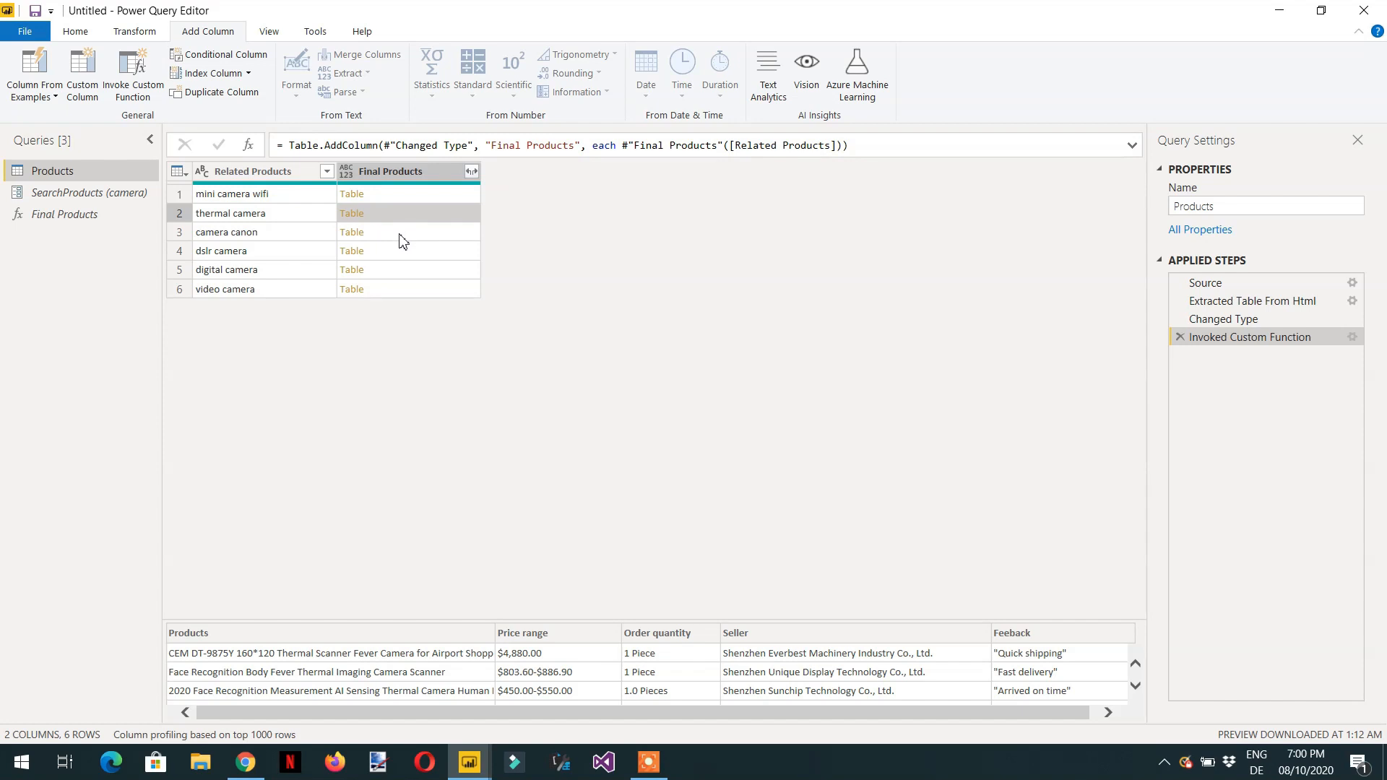
left_click(401, 238)
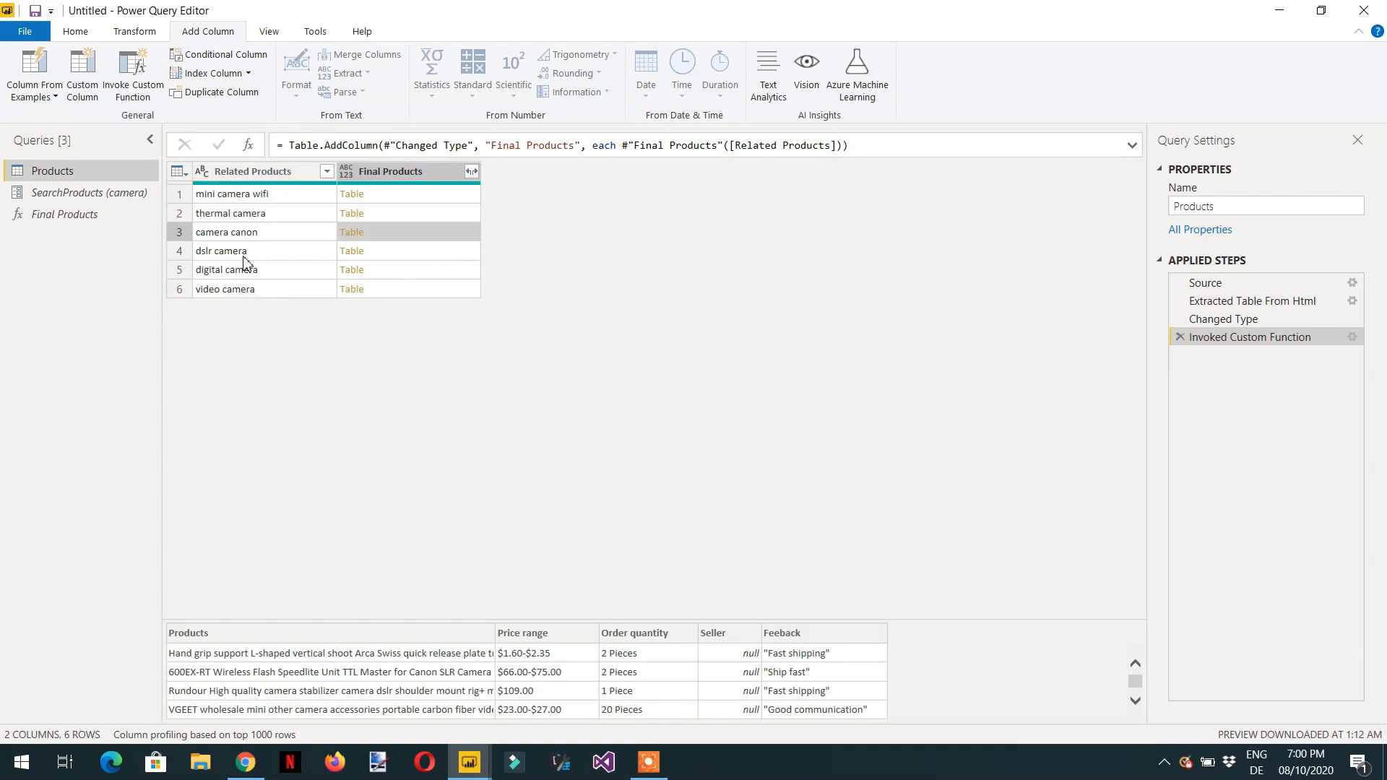
left_click(412, 256)
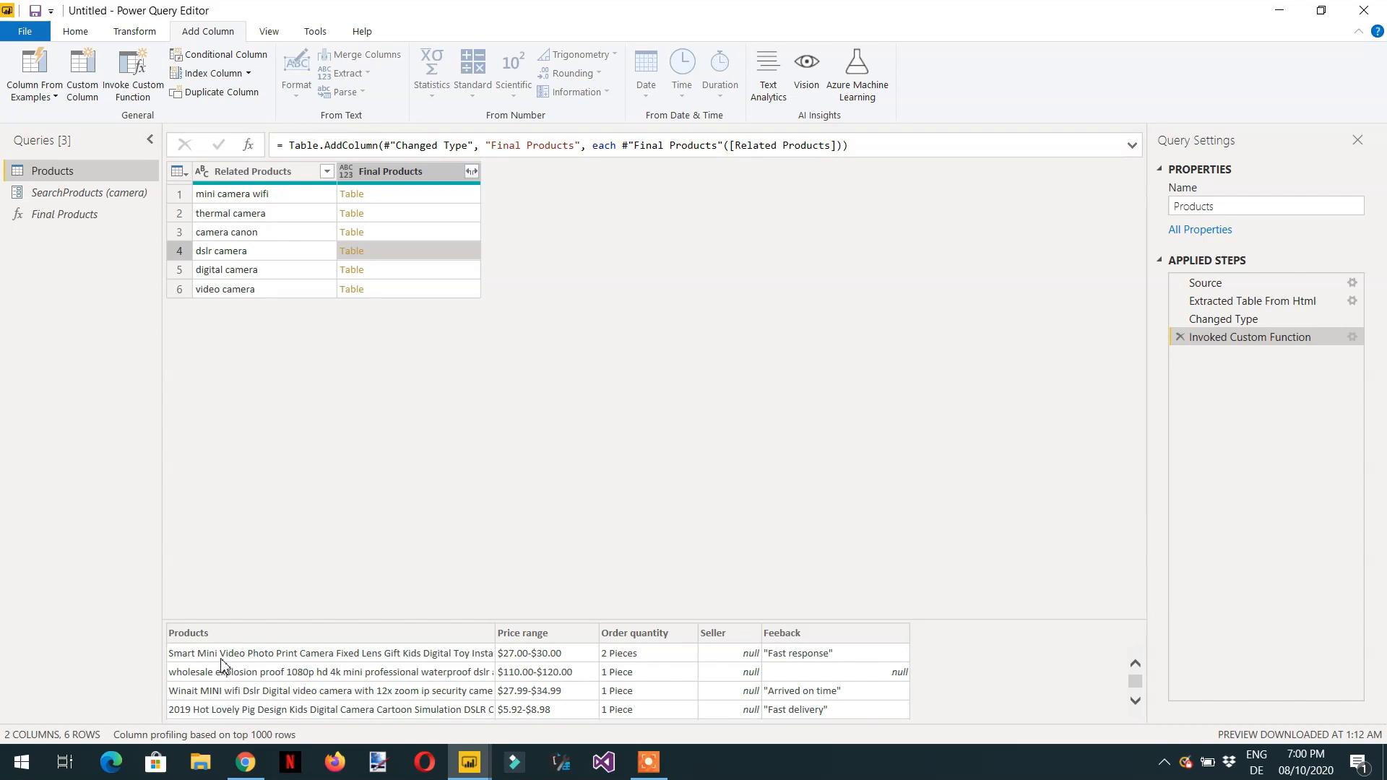
left_click(401, 275)
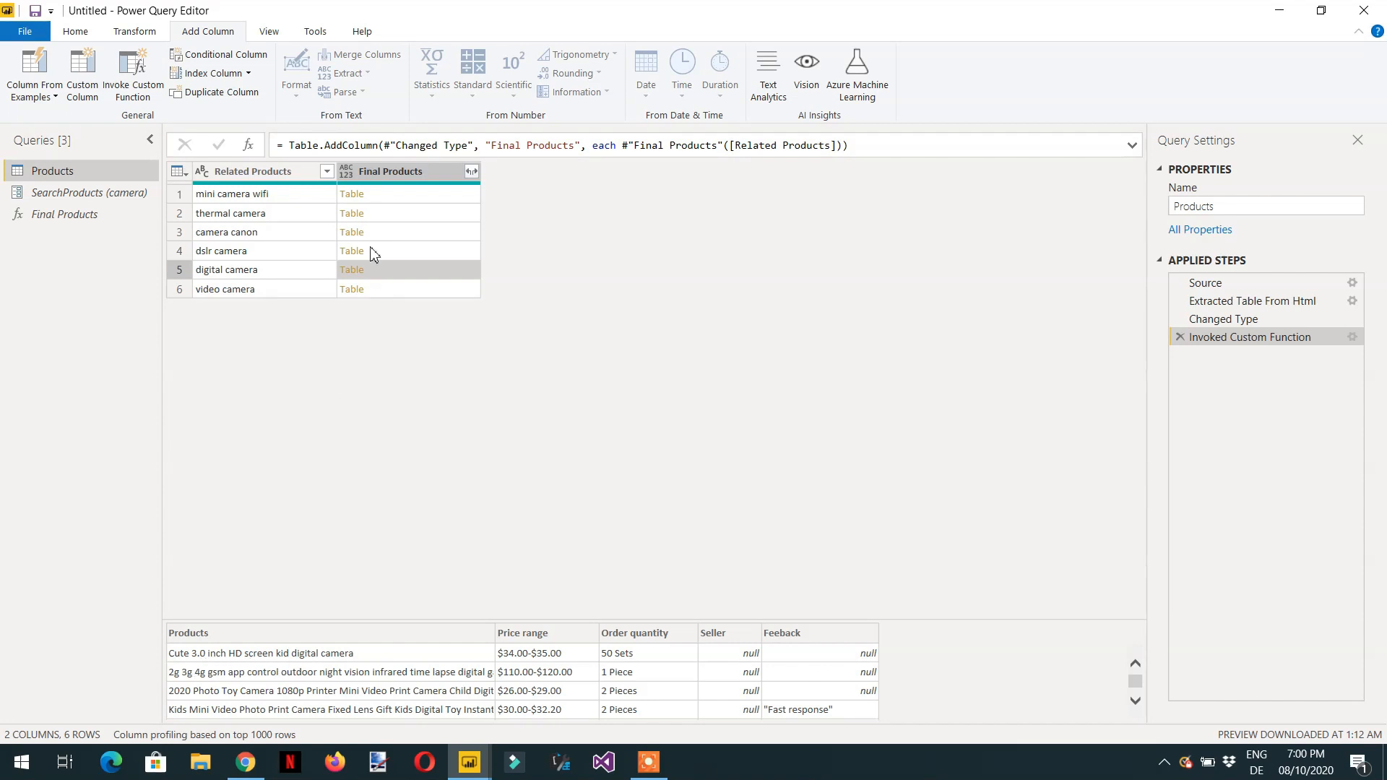
- Expand the Final Products column with all its columns and browse through the combined rows
left_click(471, 172)
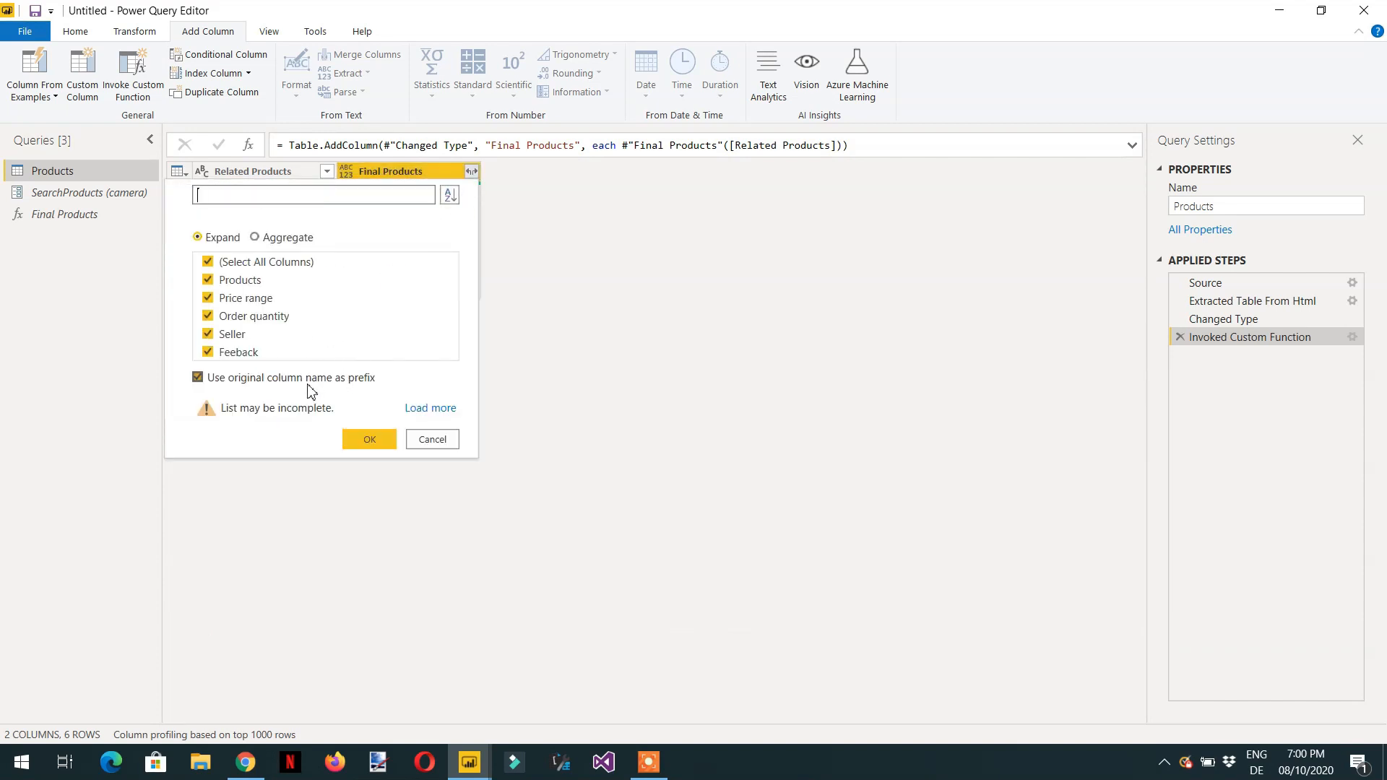
left_click(370, 442)
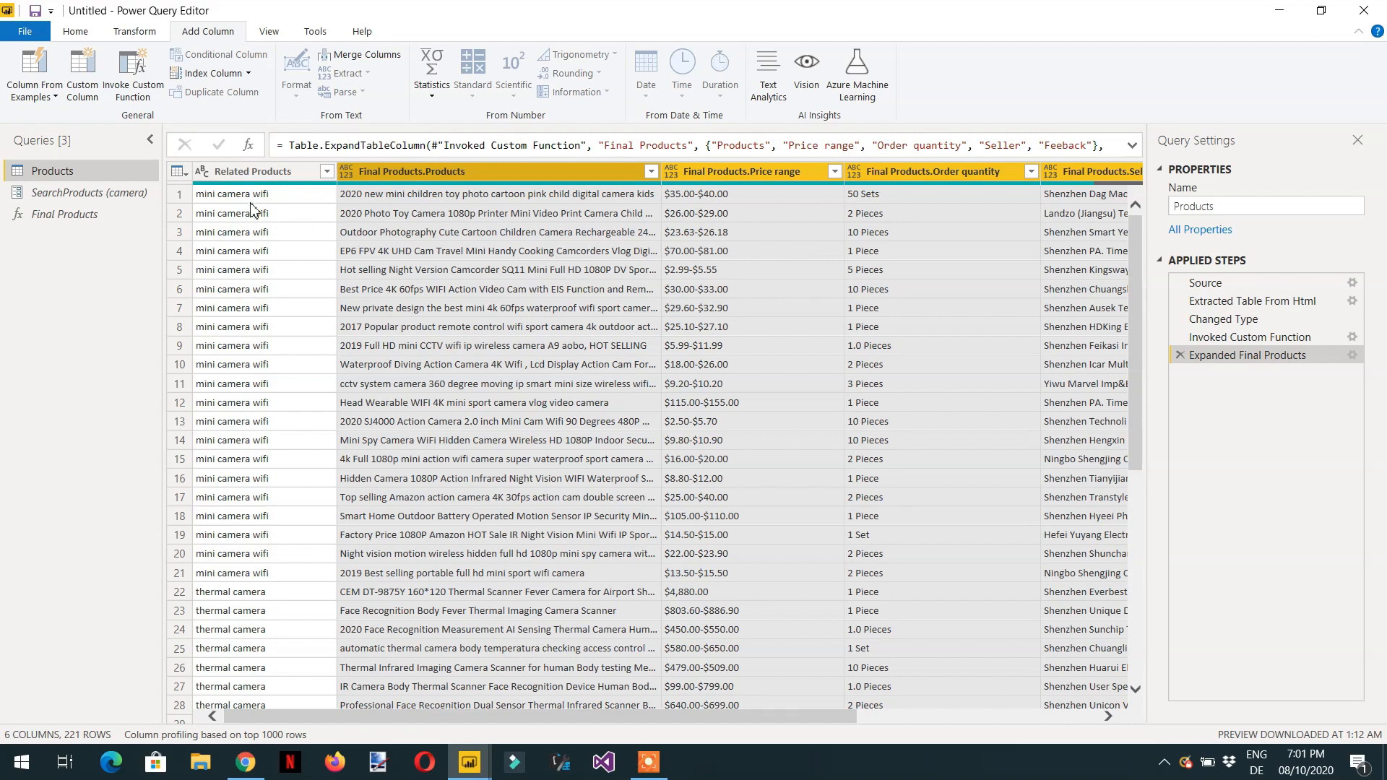
scroll(242, 456, "down", 1)
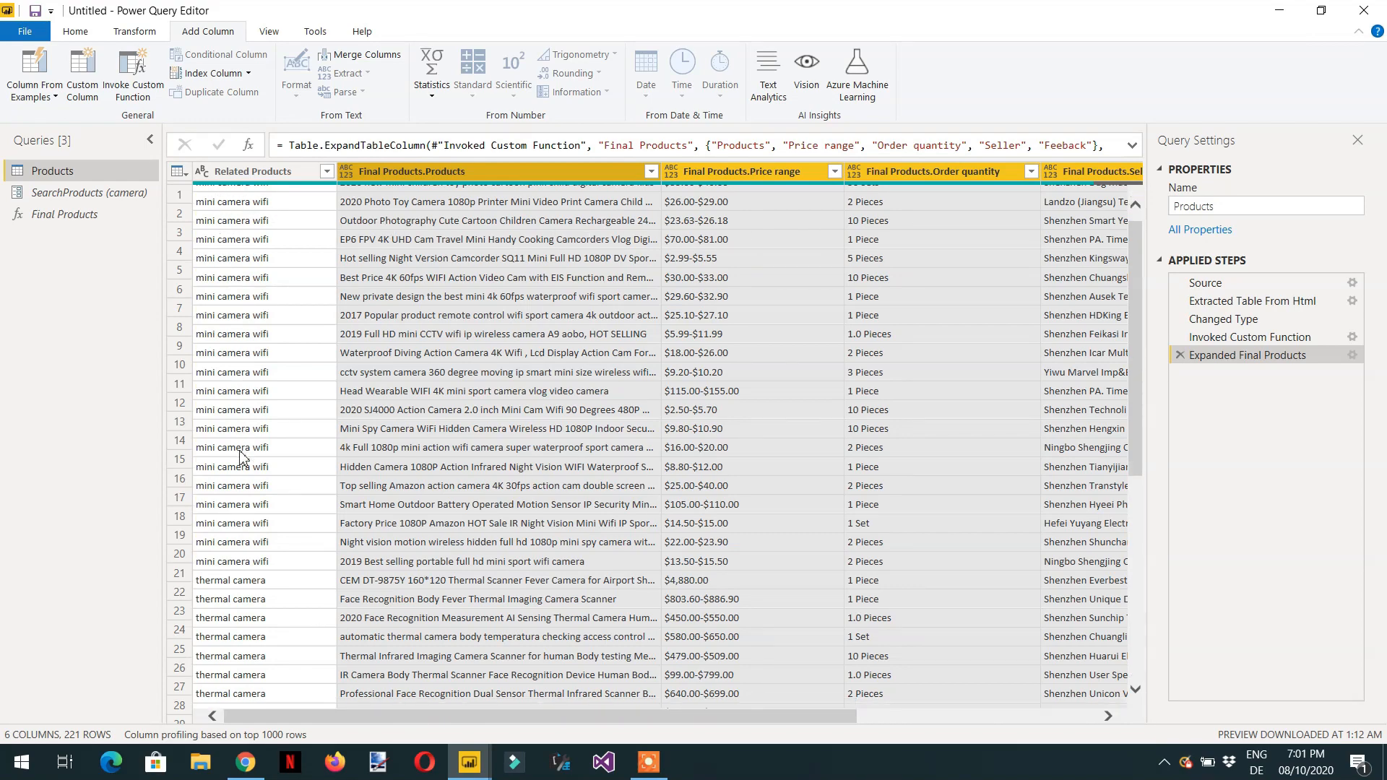
scroll(240, 456, "down", 7)
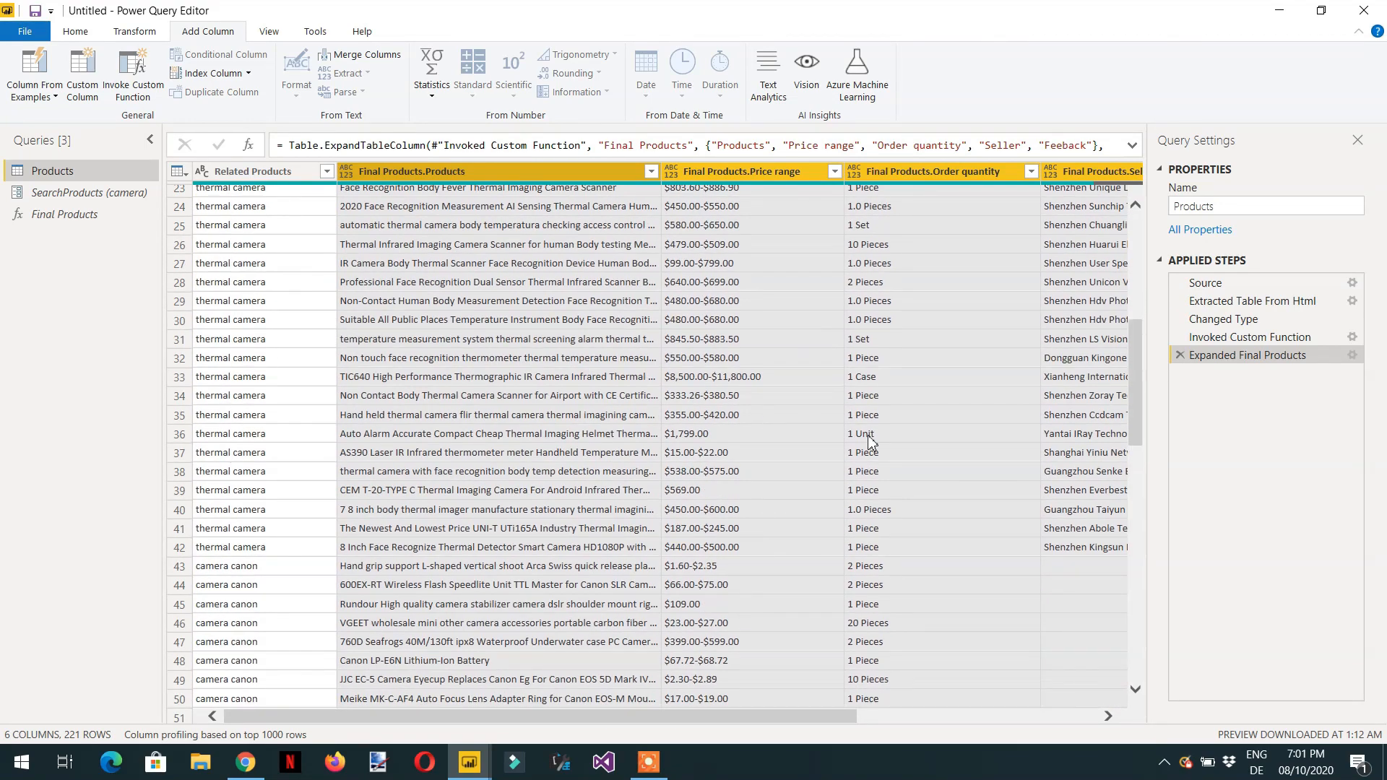
scroll(994, 431, "down", 2)
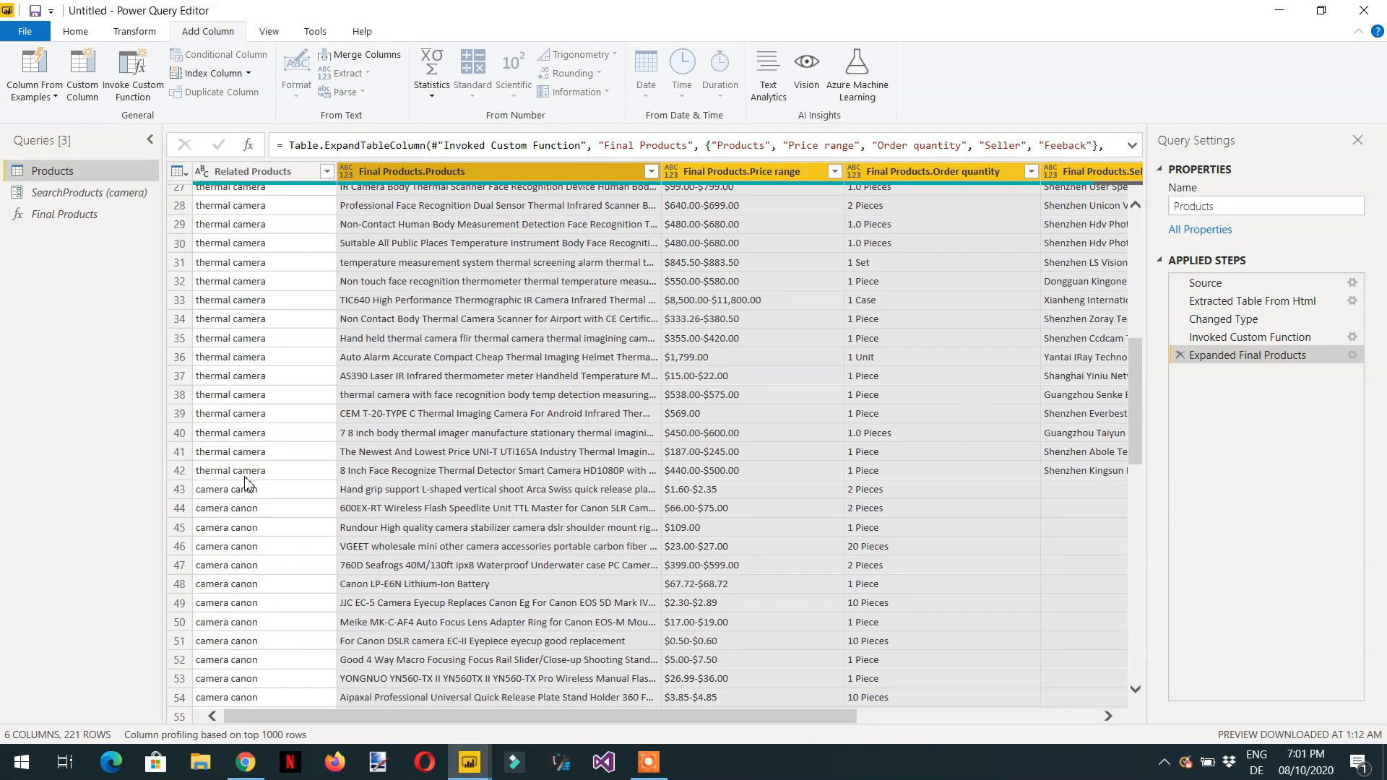
scroll(245, 484, "down", 14)
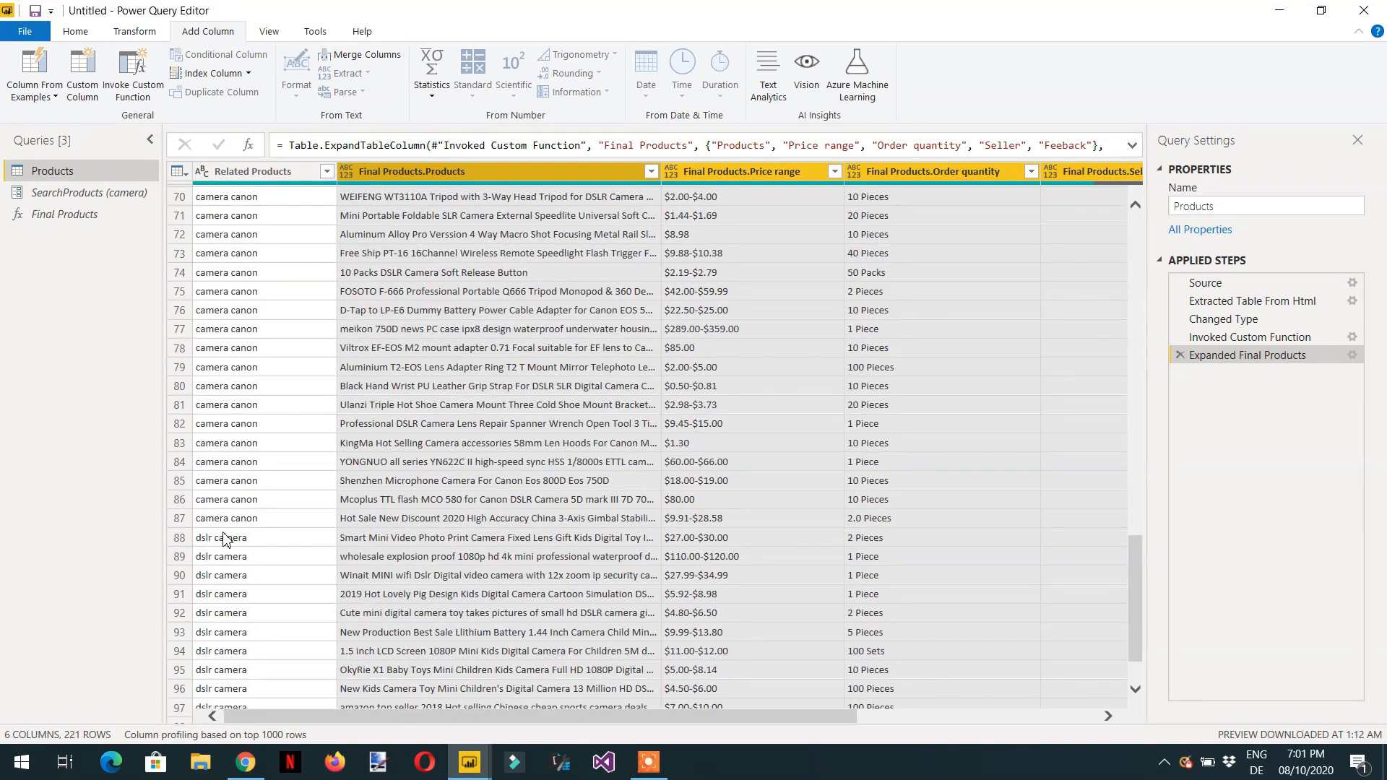
scroll(226, 540, "down", 14)
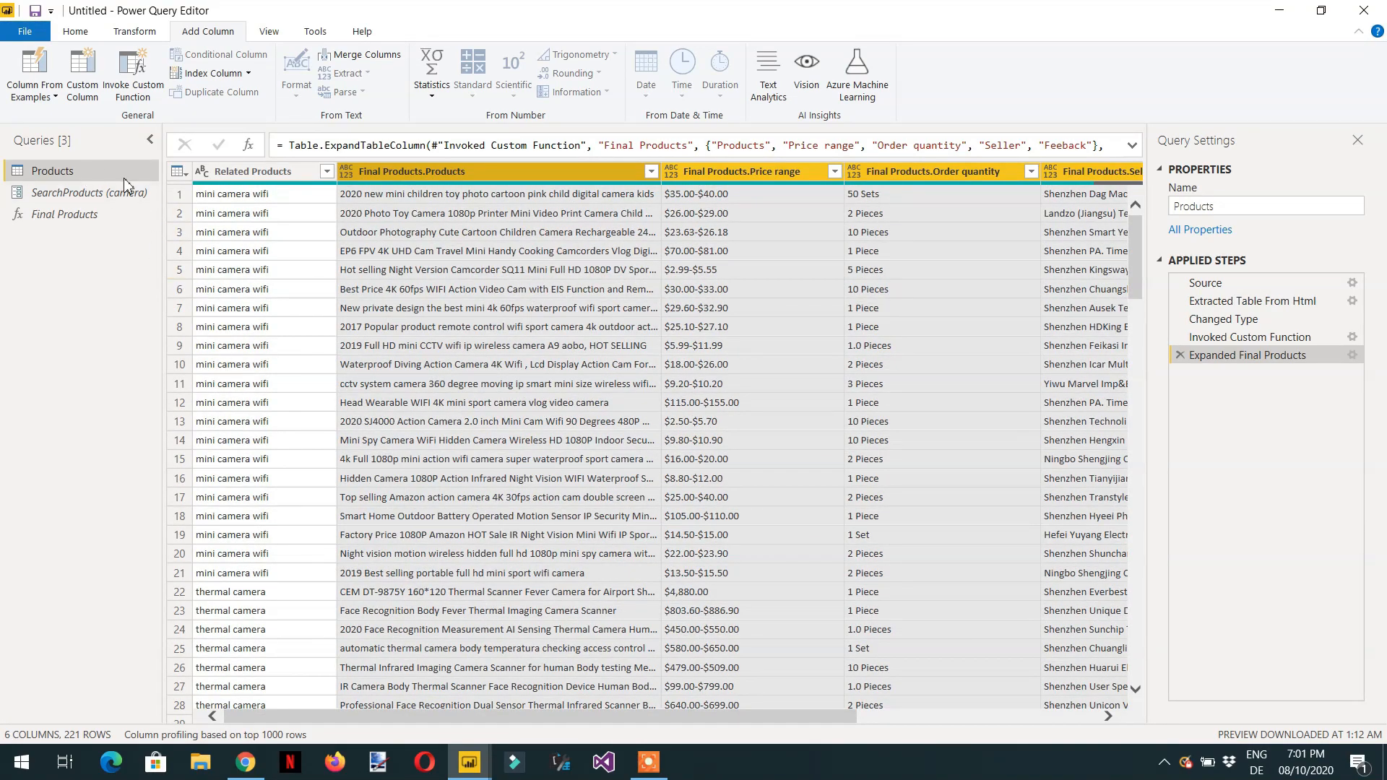
- Clear the current value of the SearchProducts parameter
left_click(88, 197)
left_click_drag(266, 171, 121, 178)
key("BackSpace")
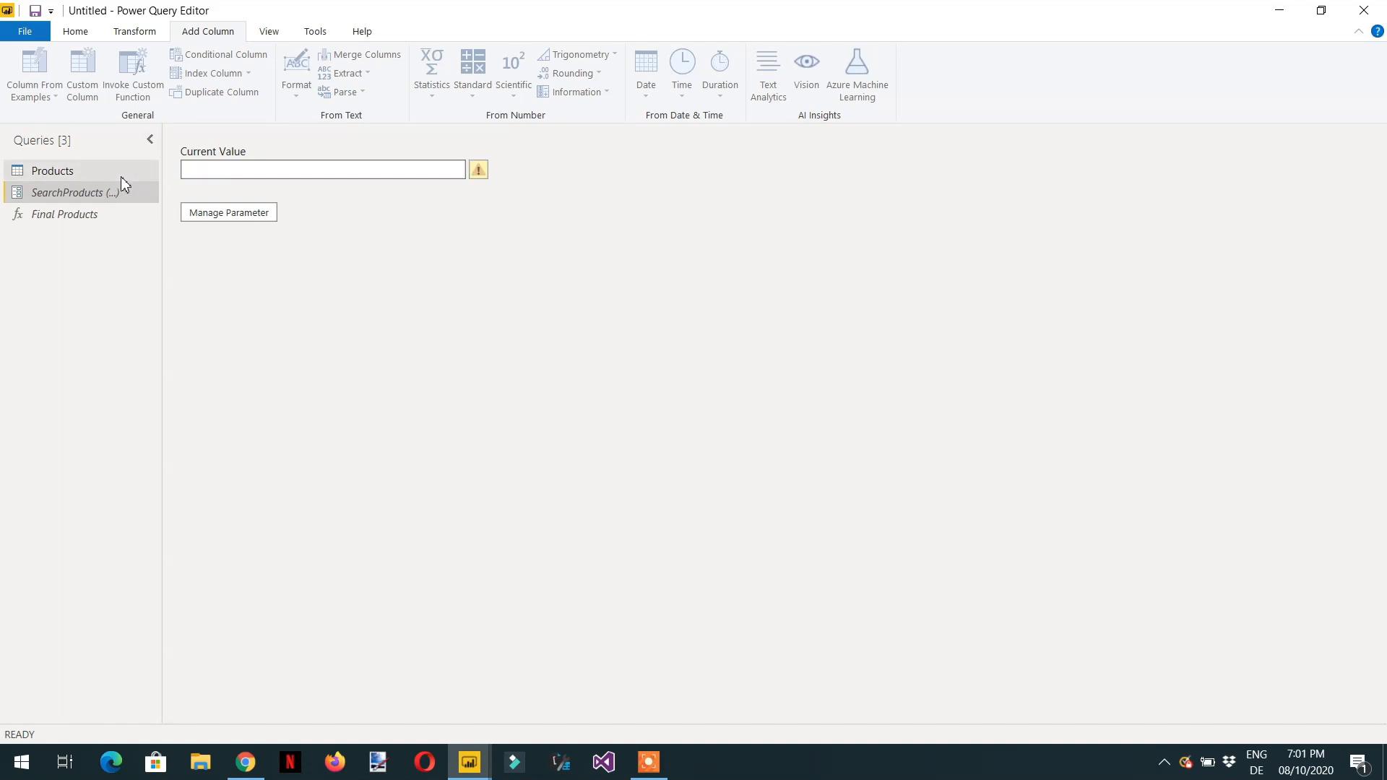
- Set the SearchProducts parameter's current value to clocks
type("clock")
key("Return")
type("s")
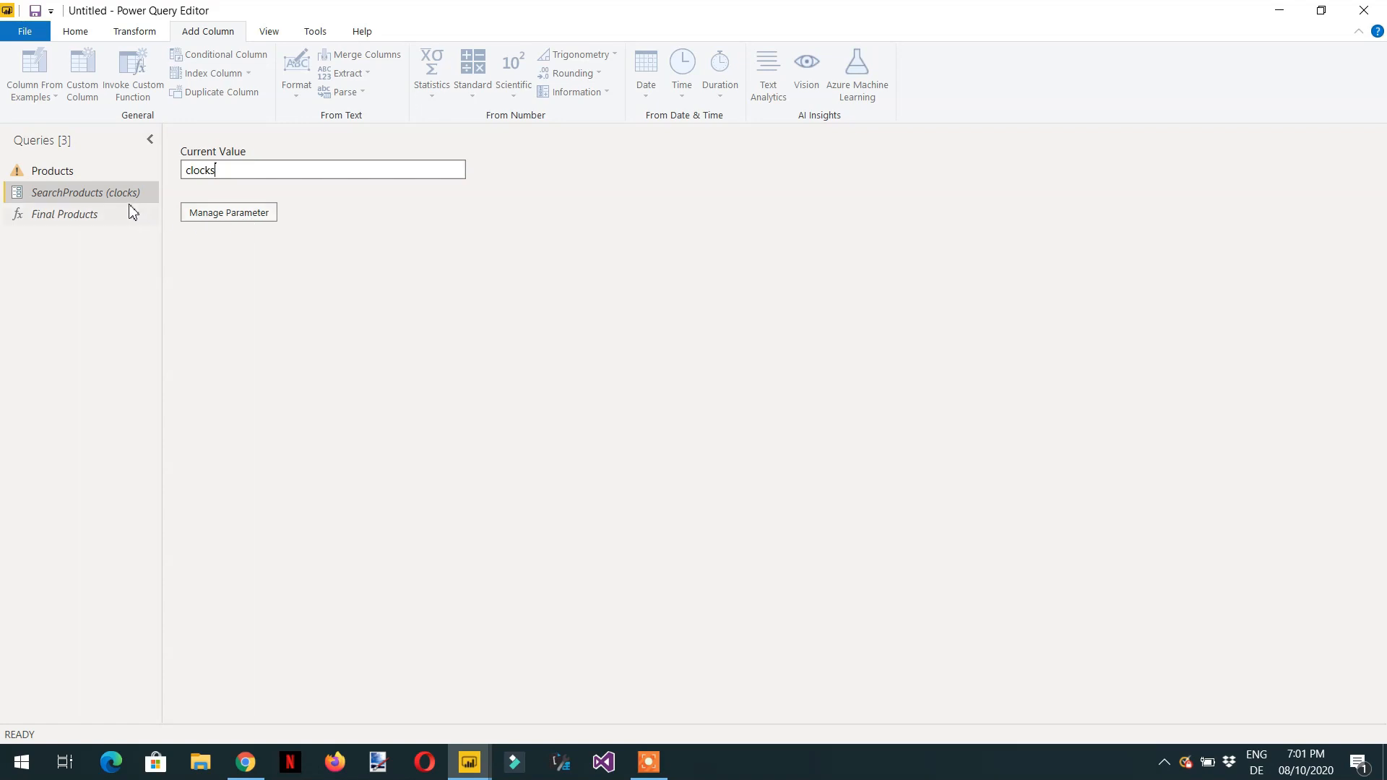
key("Return")
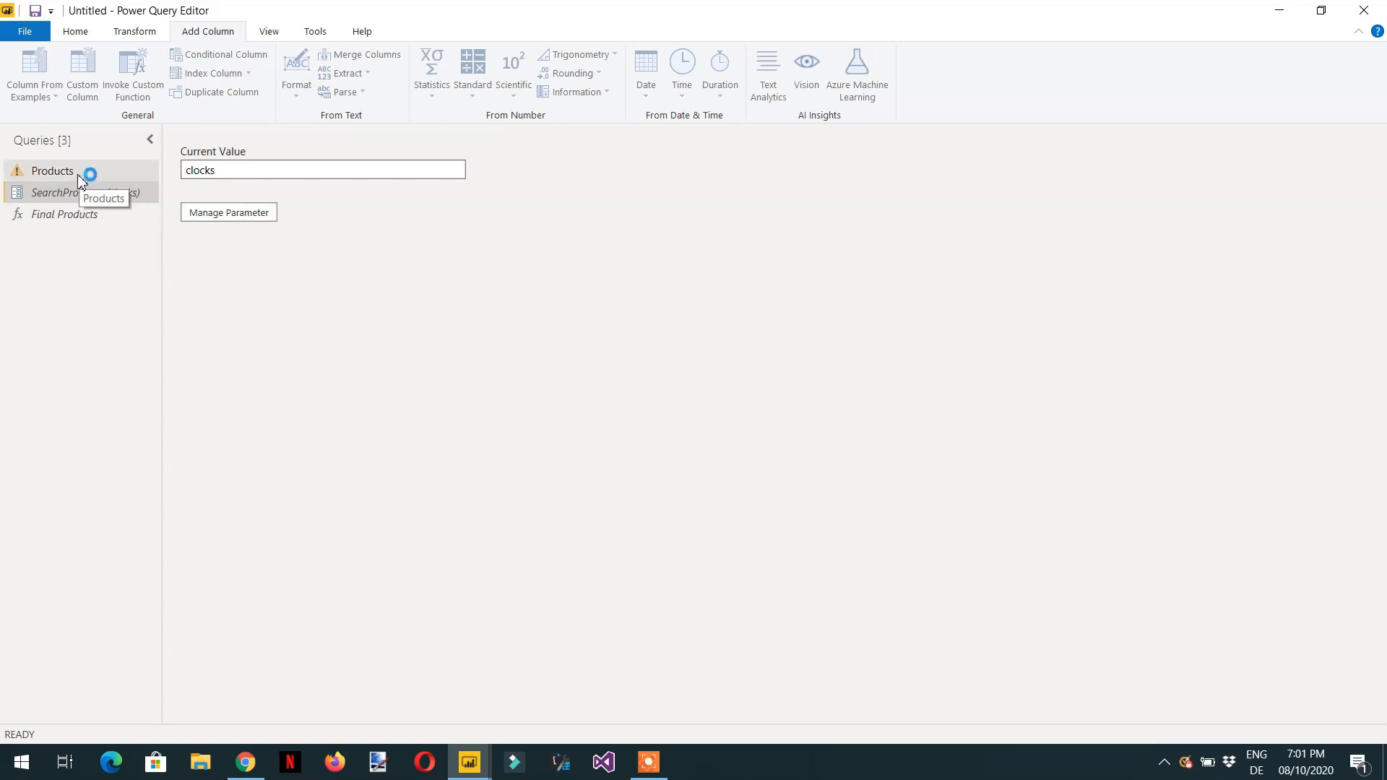
- Open the Products query and scroll through its refreshed rows for each related product
left_click(80, 173)
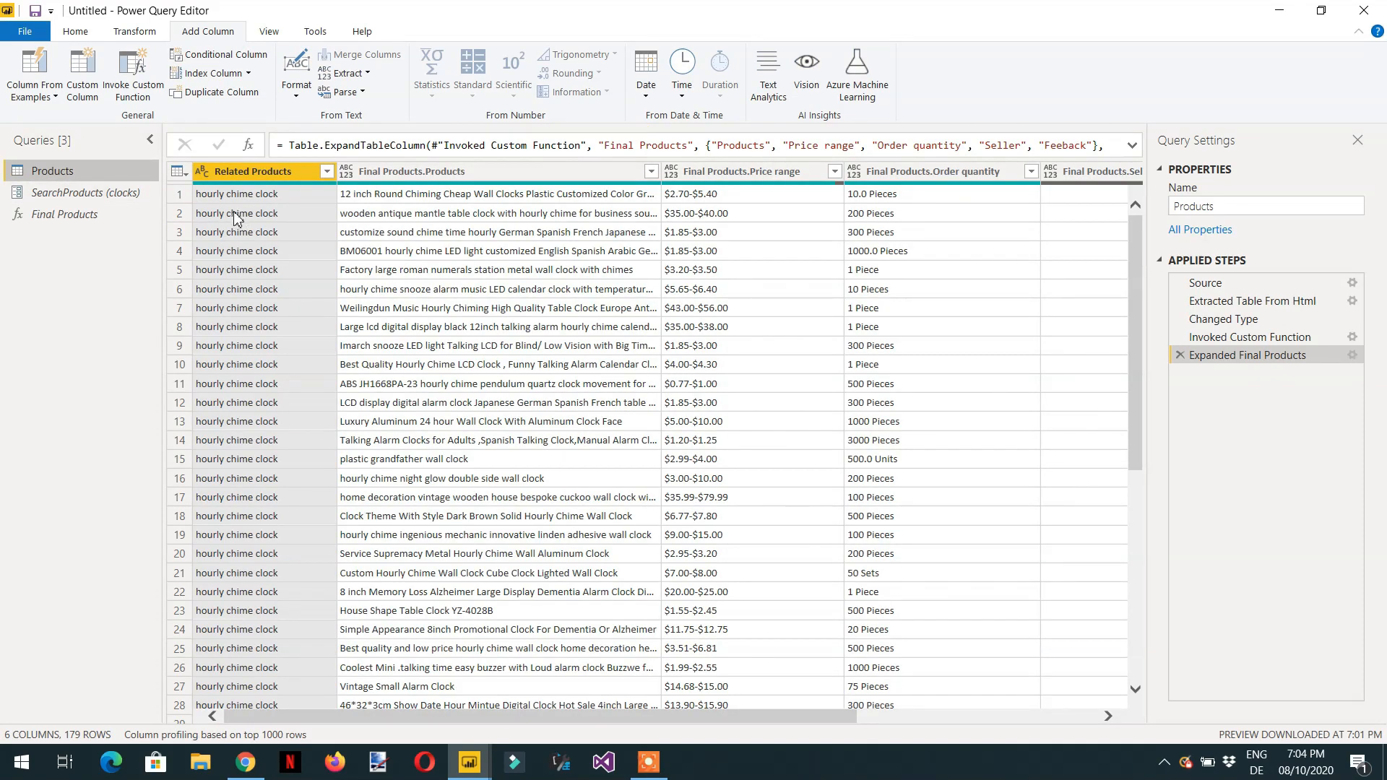
scroll(243, 211, "down", 7)
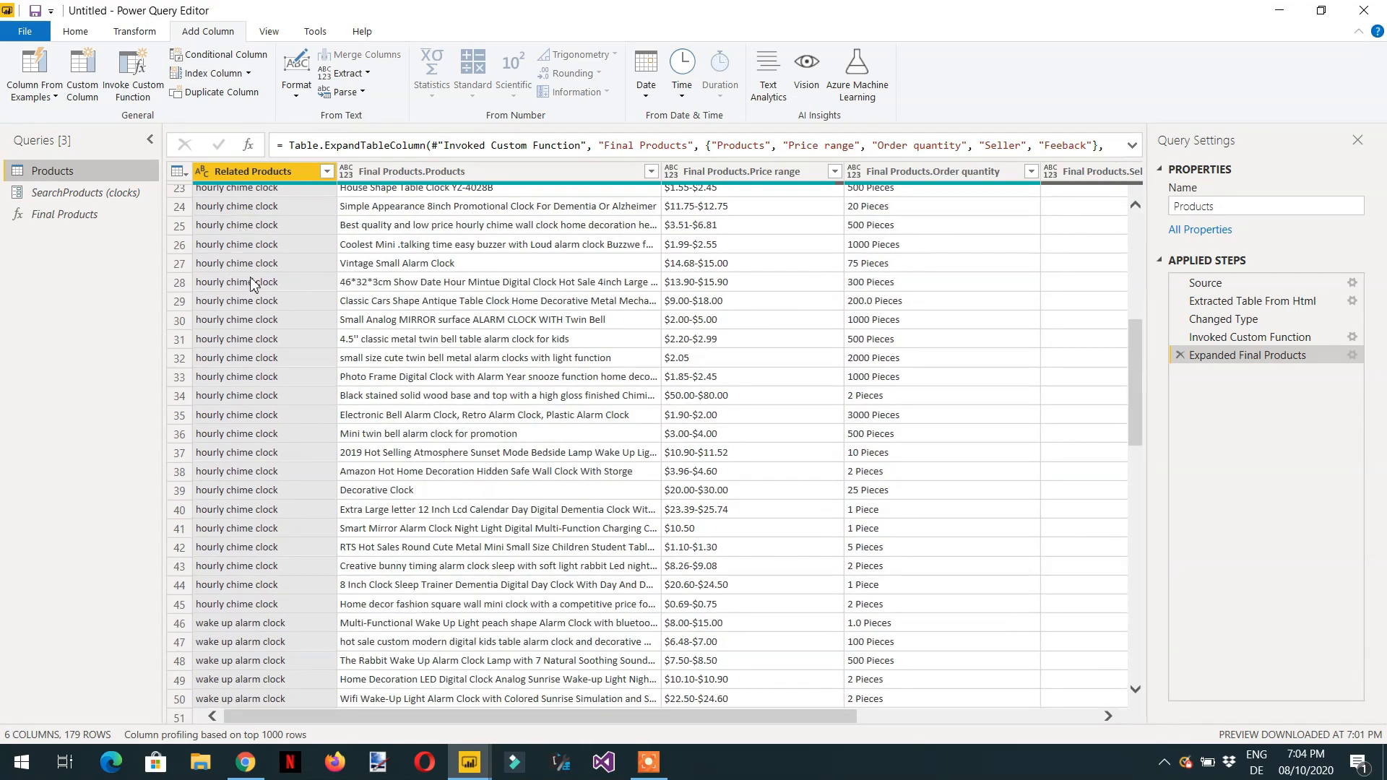
scroll(234, 288, "down", 7)
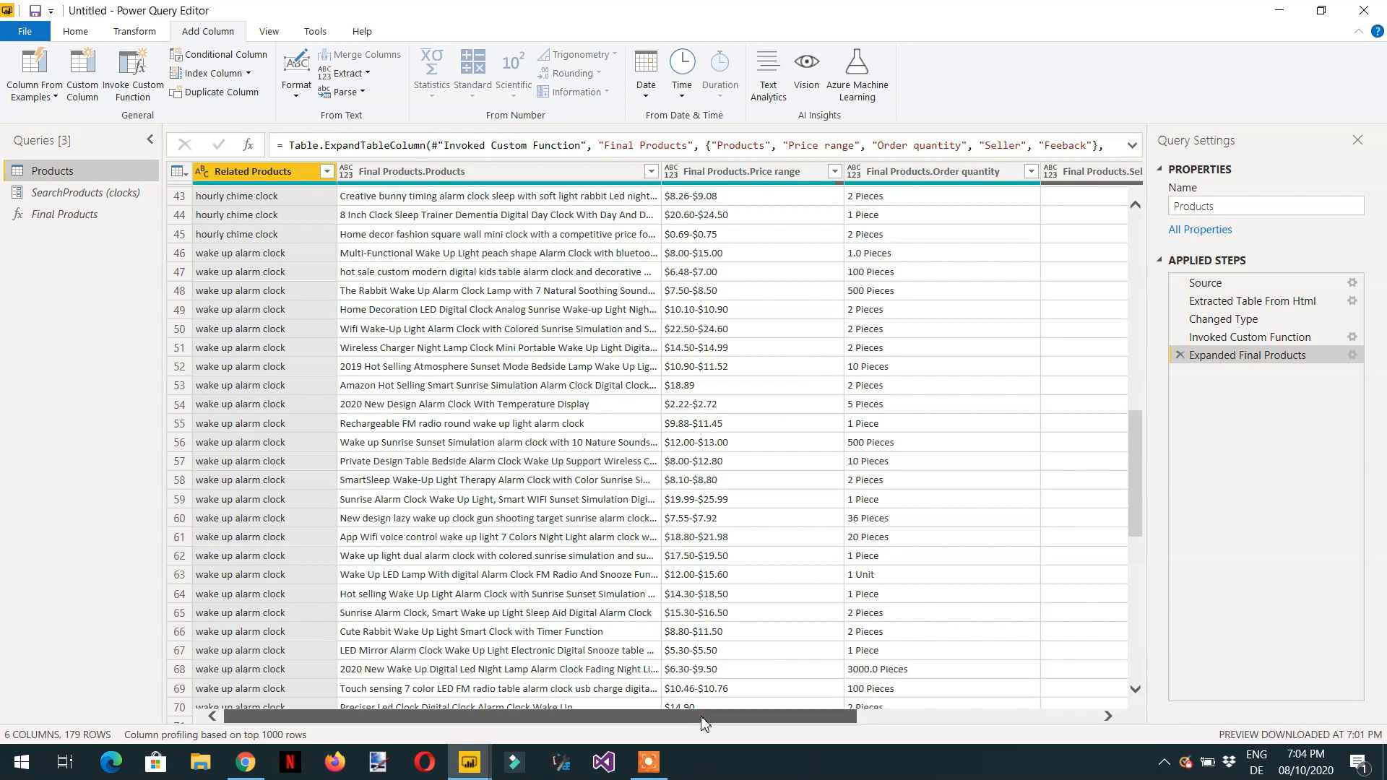
left_click_drag(705, 719, 783, 633)
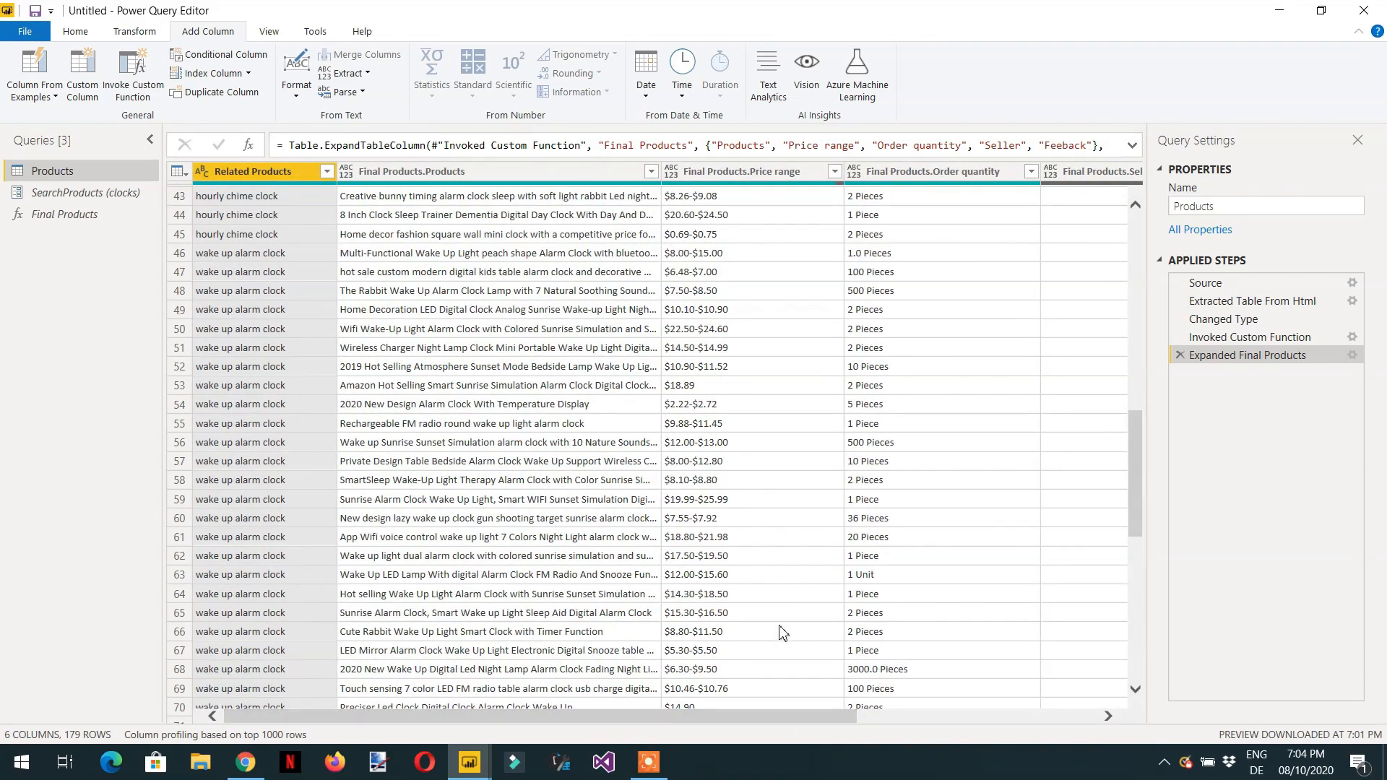
scroll(235, 546, "down", 3)
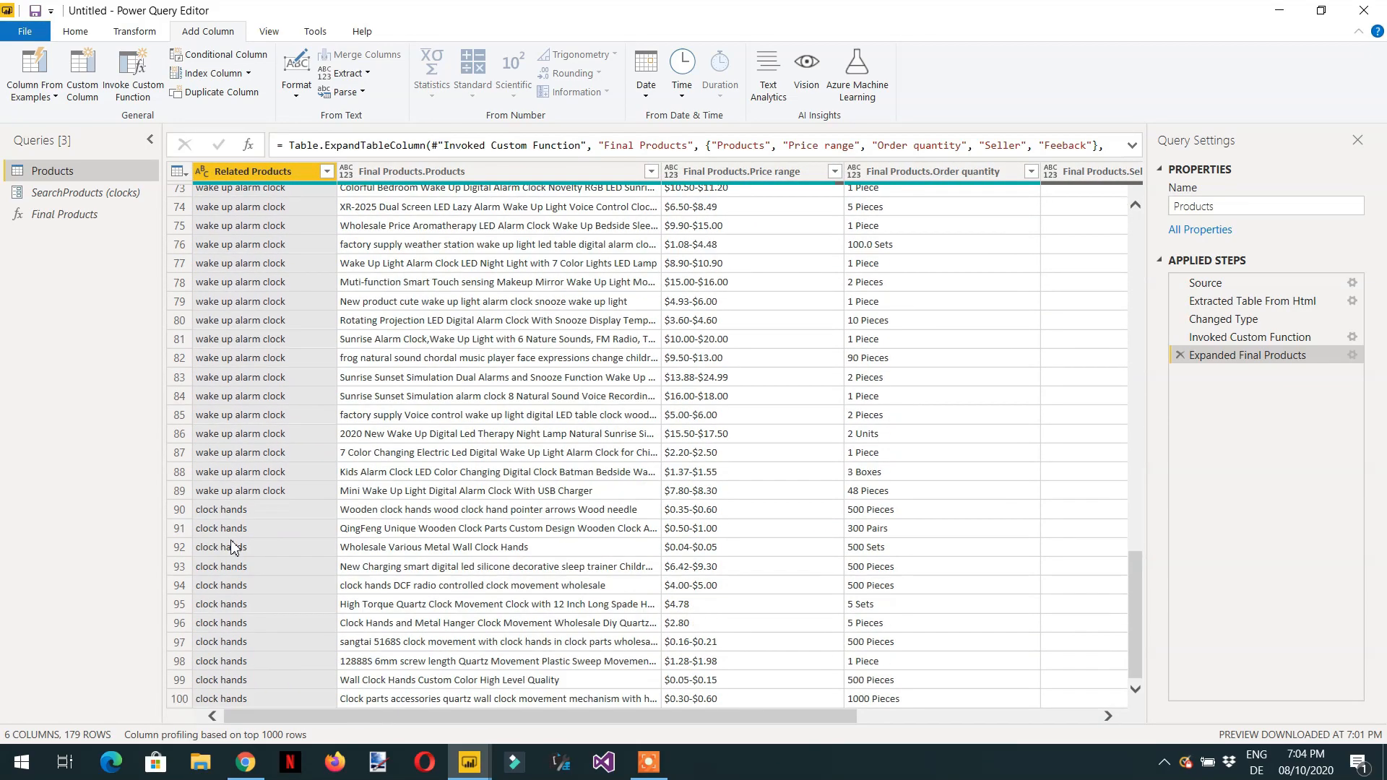
scroll(233, 549, "up", 15)
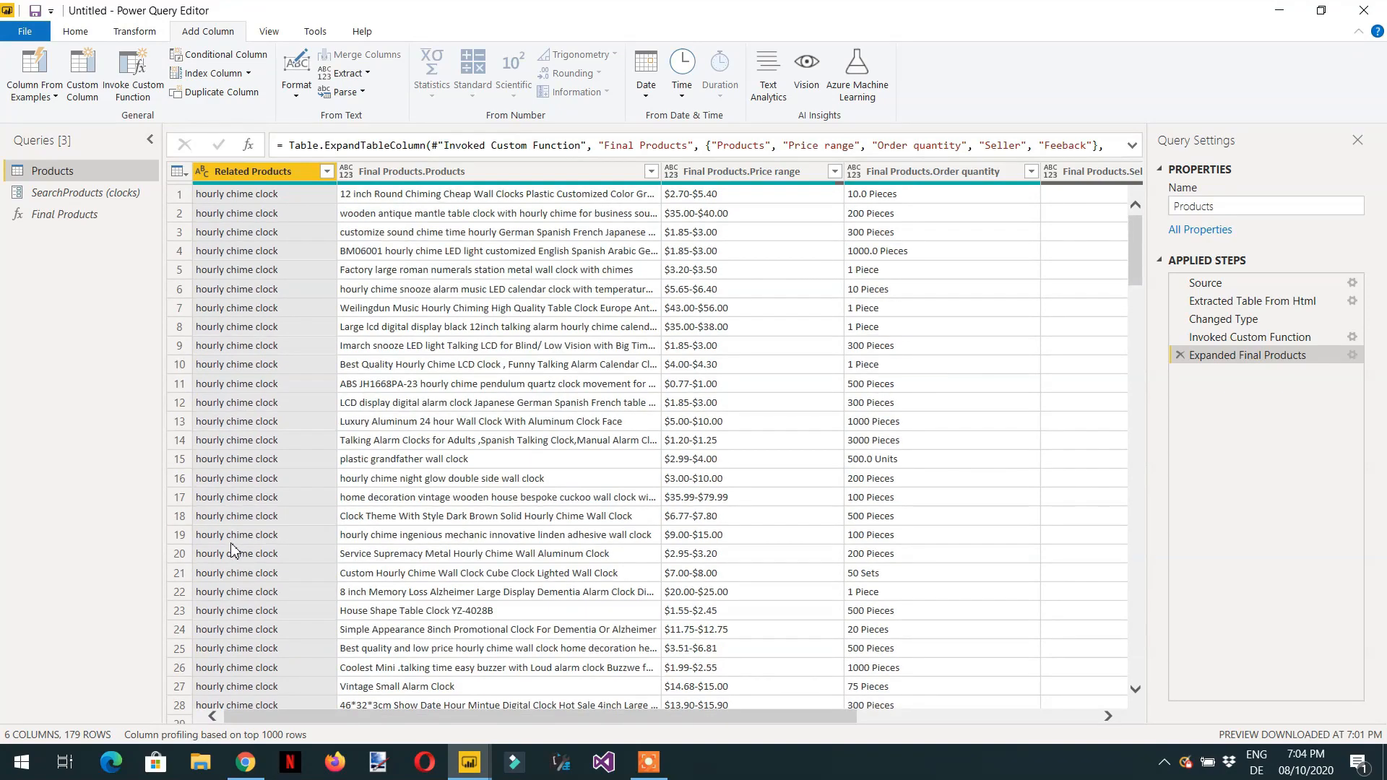